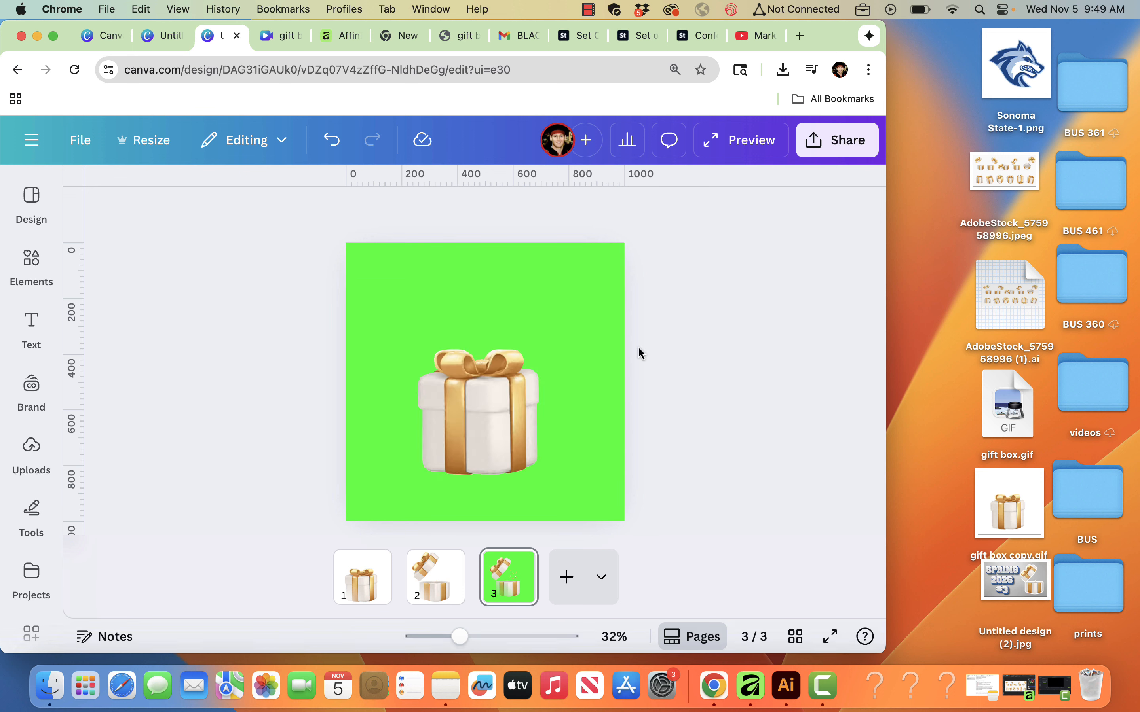
# View the YouTube channel's videos and replay the animated Black Friday gift-box banner in the Costco email
pyautogui.click(751, 38)
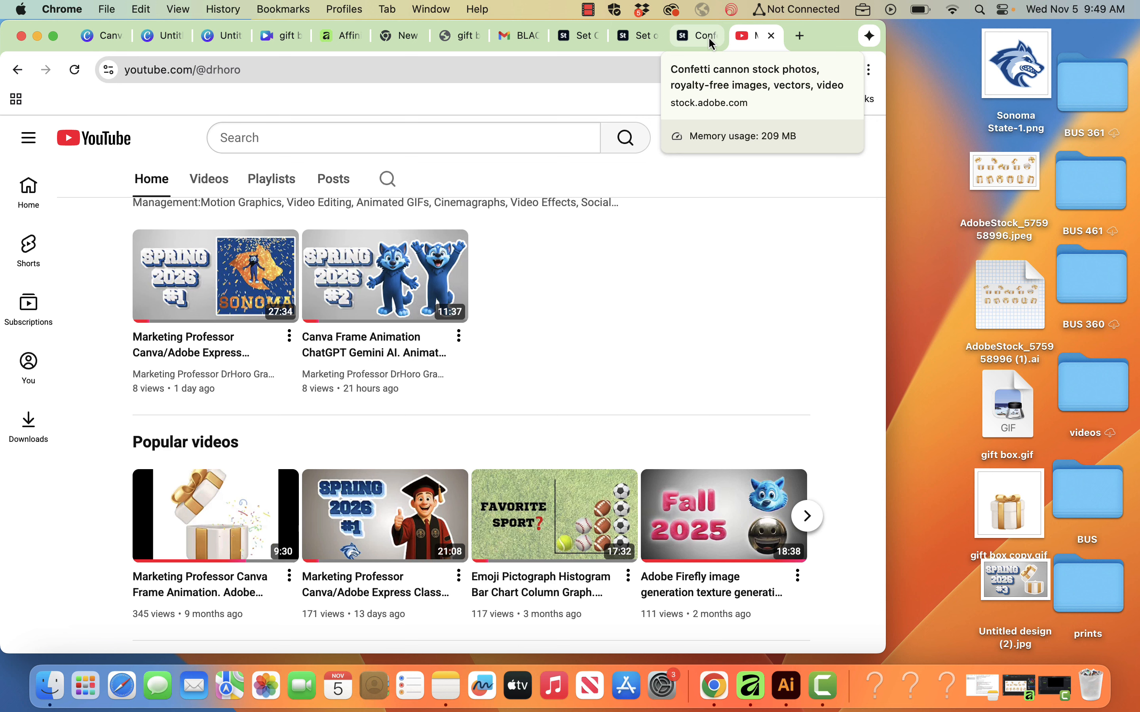
pyautogui.click(526, 45)
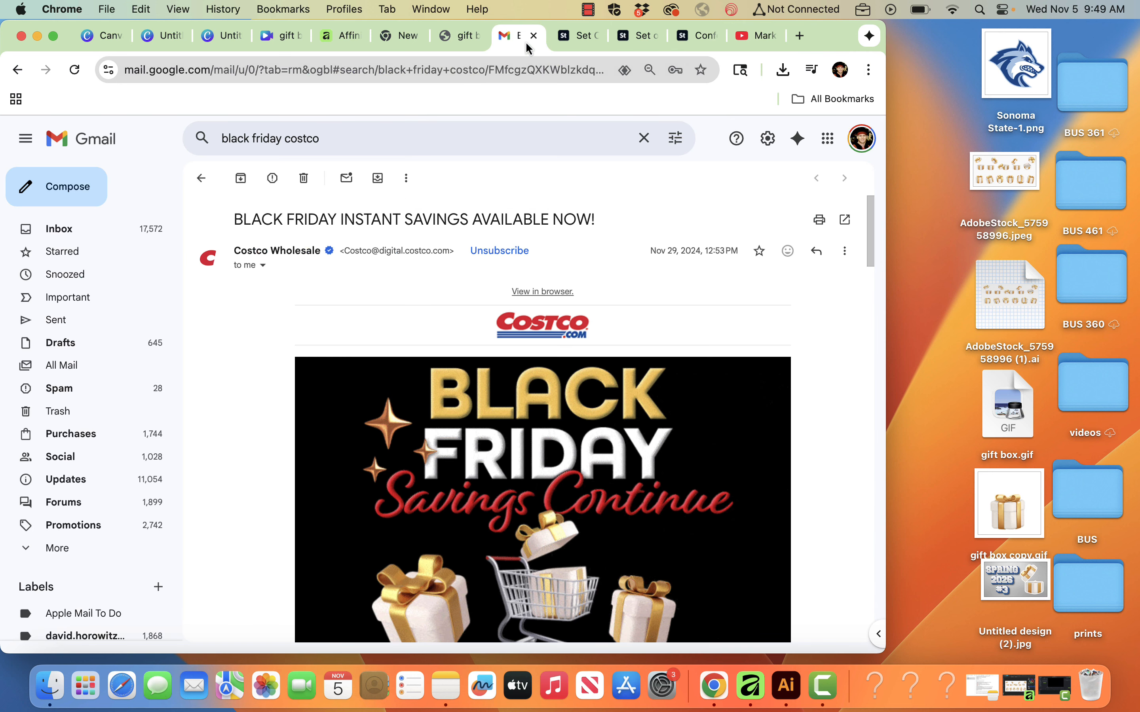
pyautogui.click(74, 70)
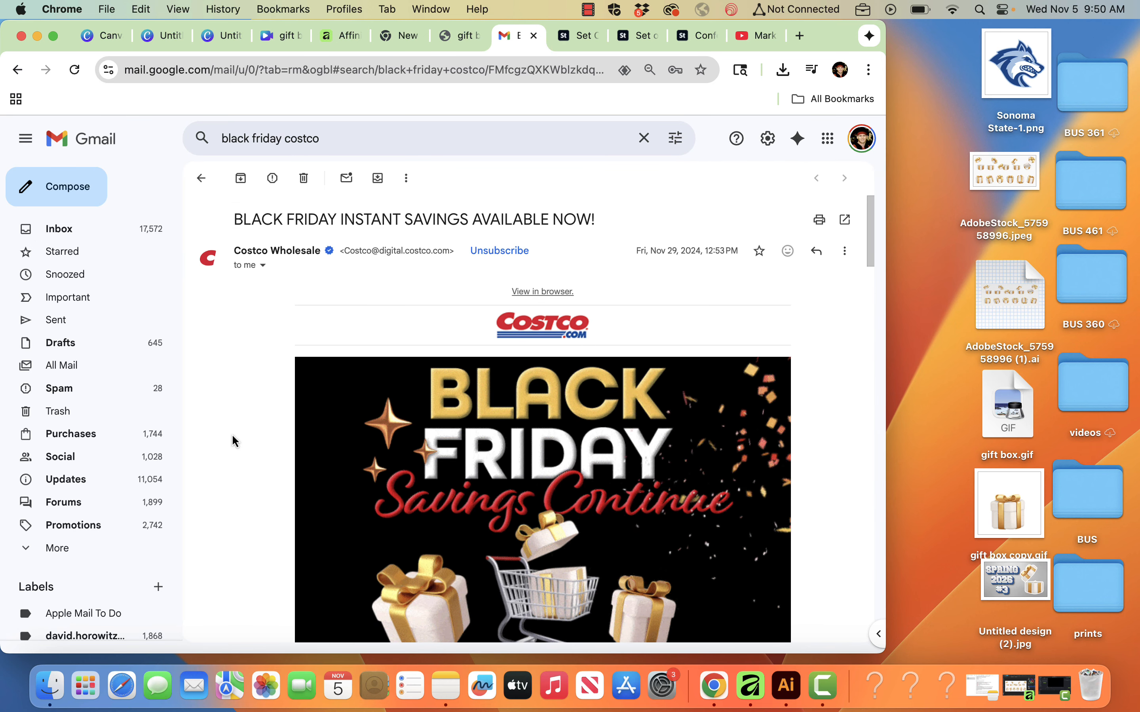
pyautogui.click(74, 70)
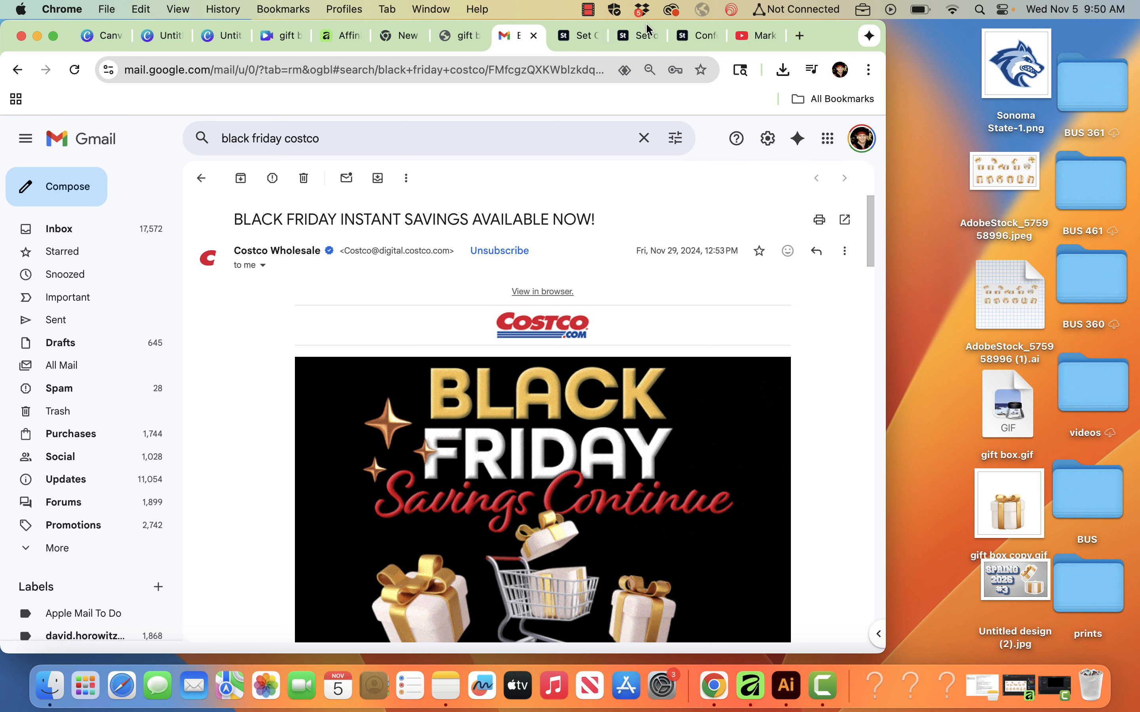
# Open the Adobe Stock page for the white gift boxes with gold ribbons and compare its JPEG and Vector download options
pyautogui.click(580, 36)
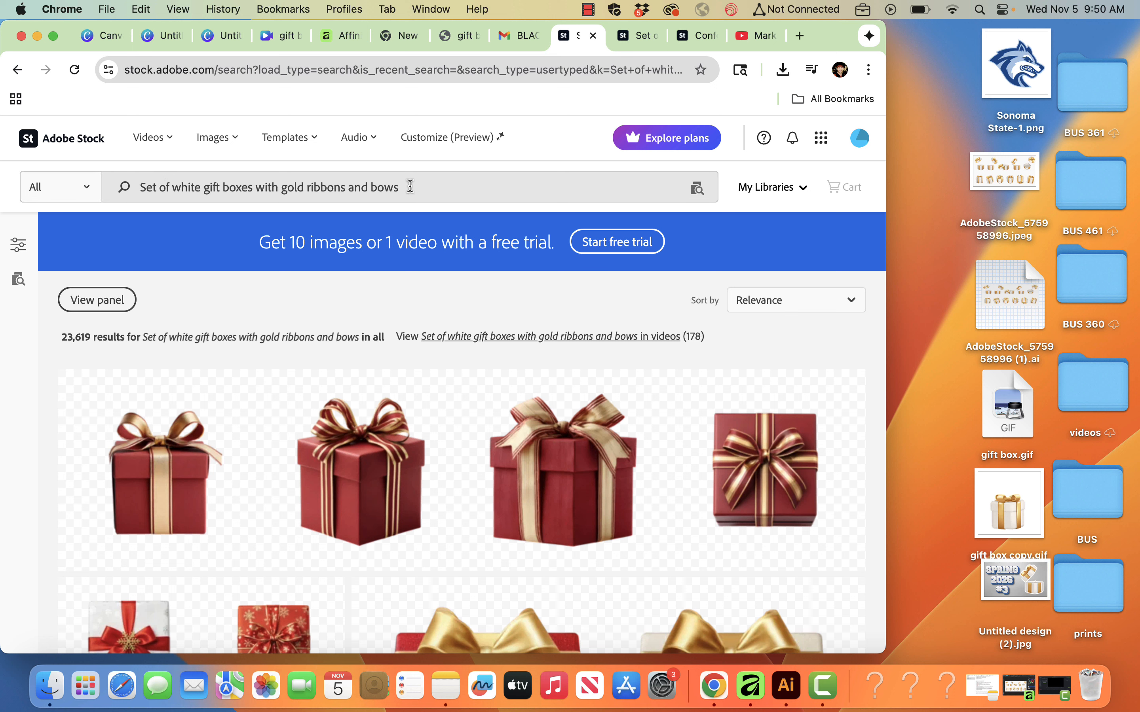
pyautogui.click(644, 42)
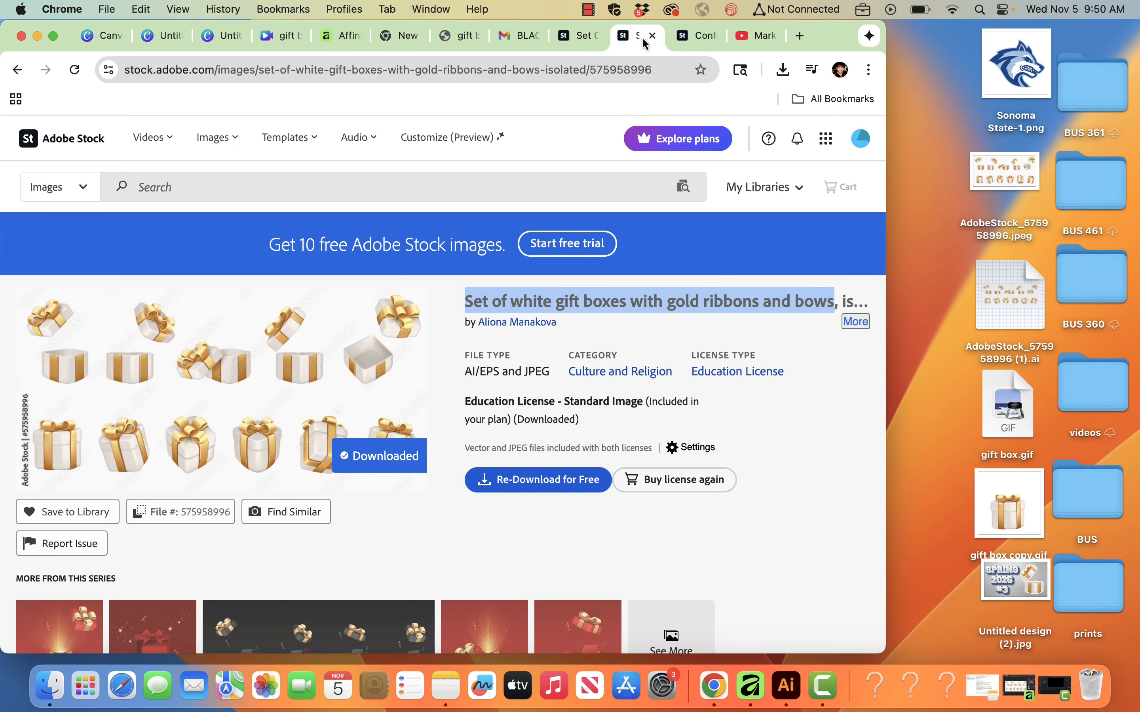
pyautogui.click(619, 327)
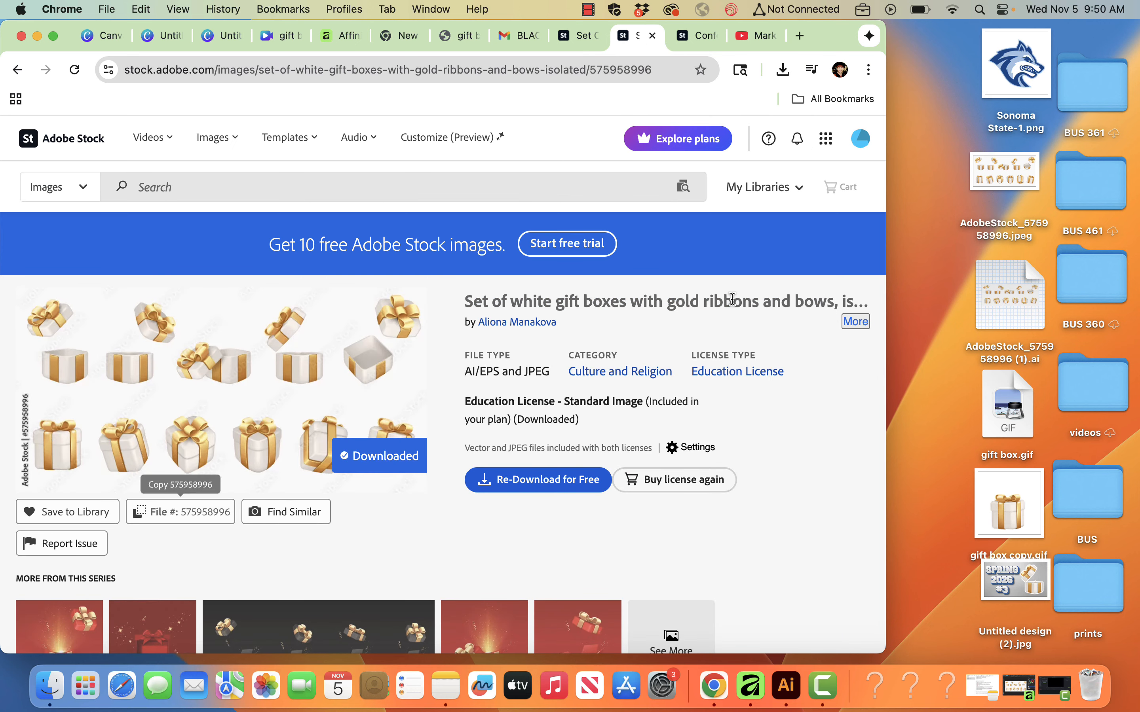
pyautogui.click(515, 481)
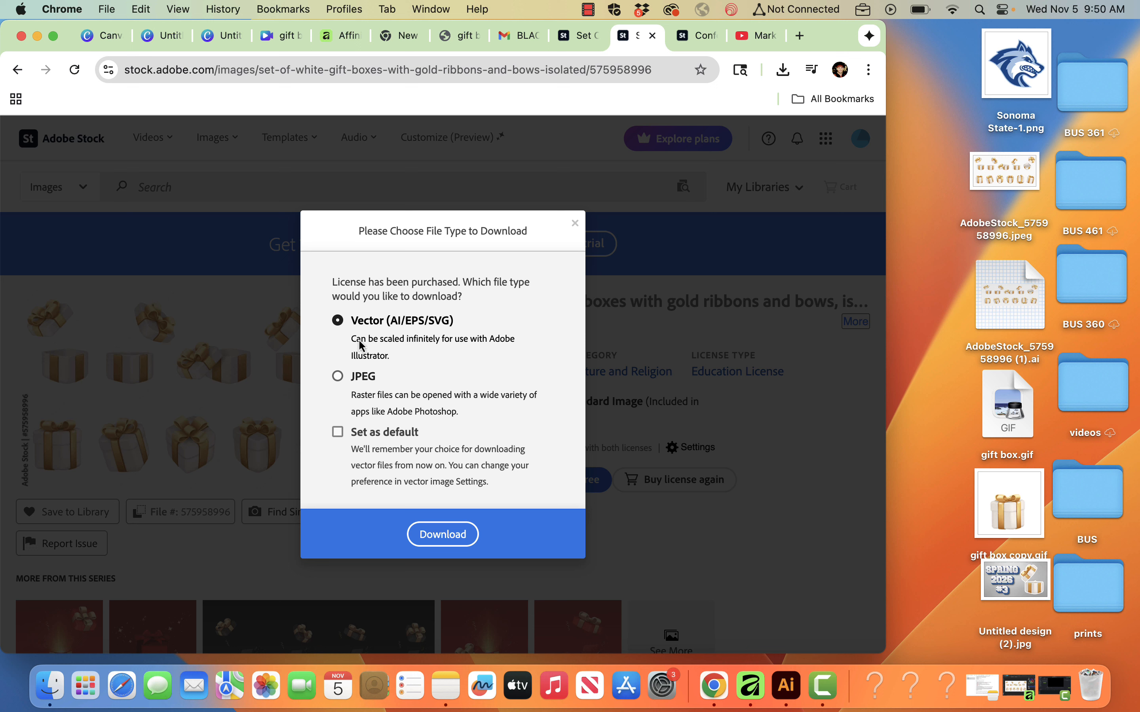
pyautogui.click(337, 376)
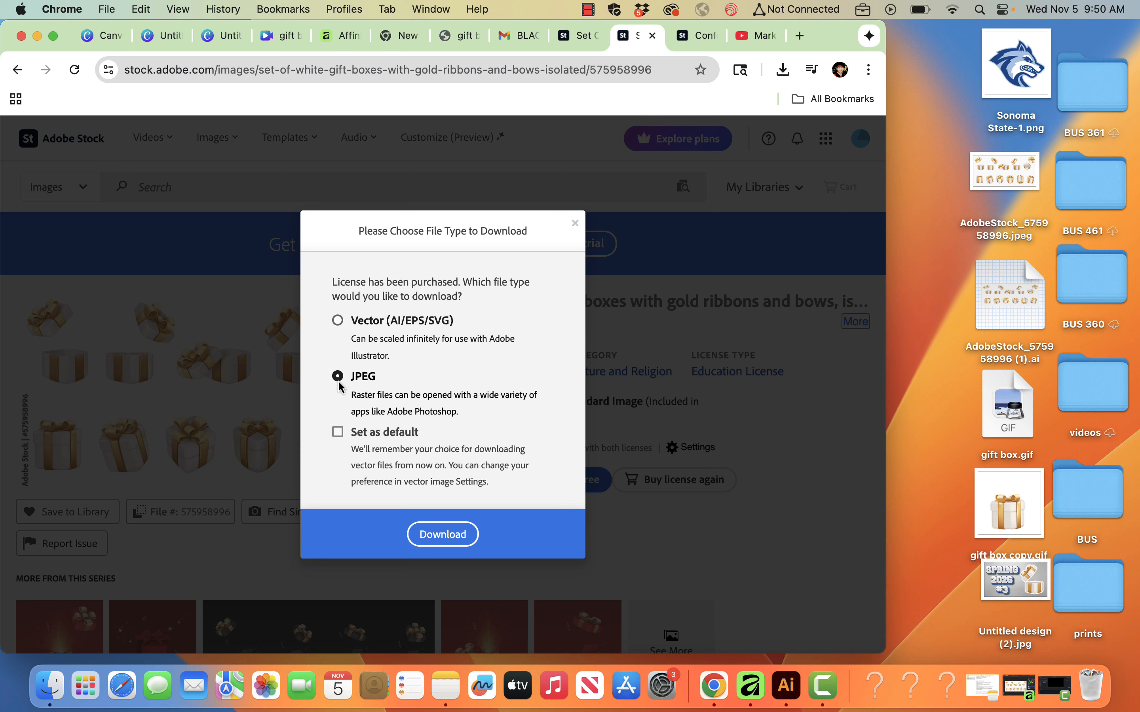
pyautogui.click(337, 321)
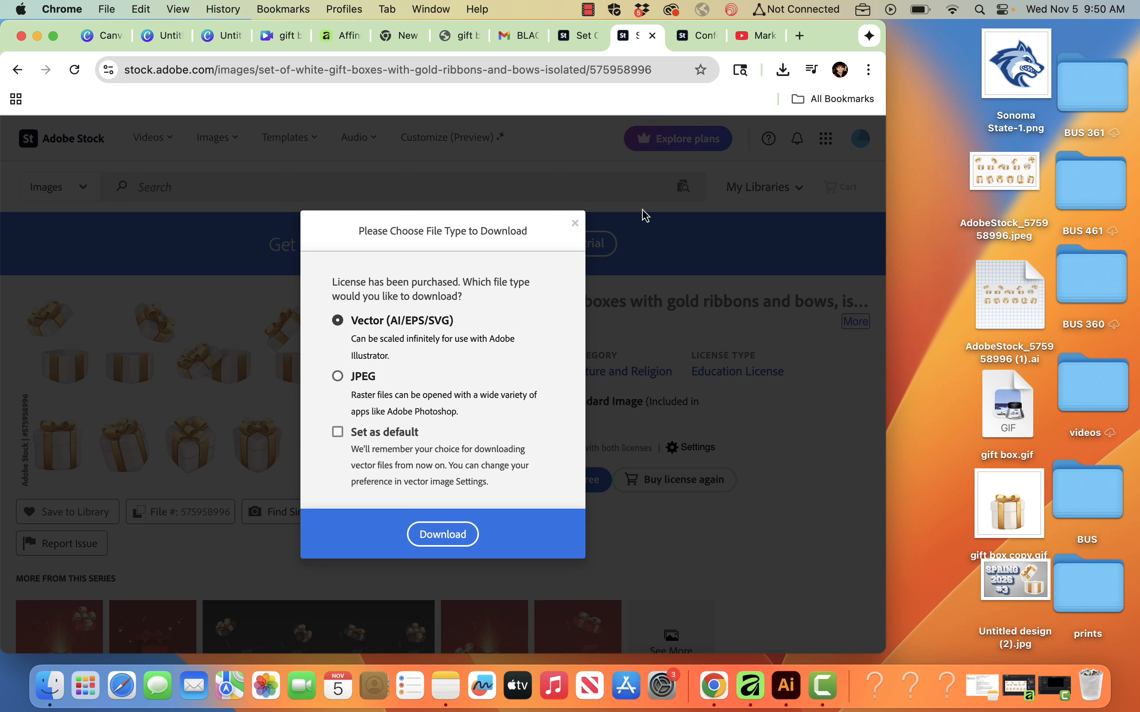
# Open AdobeStock_575958996.jpeg from the desktop, highlight the stock number in its file name, and close the image without renaming it
pyautogui.click(903, 203)
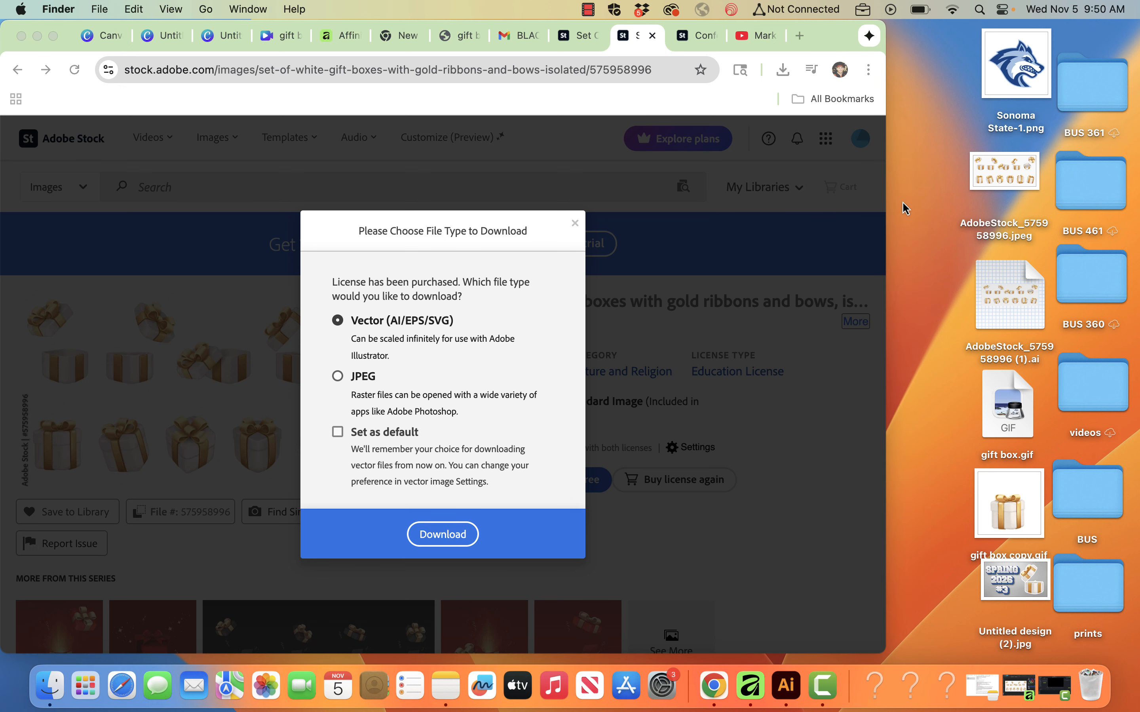
pyautogui.click(986, 173)
pyautogui.doubleClick(986, 173)
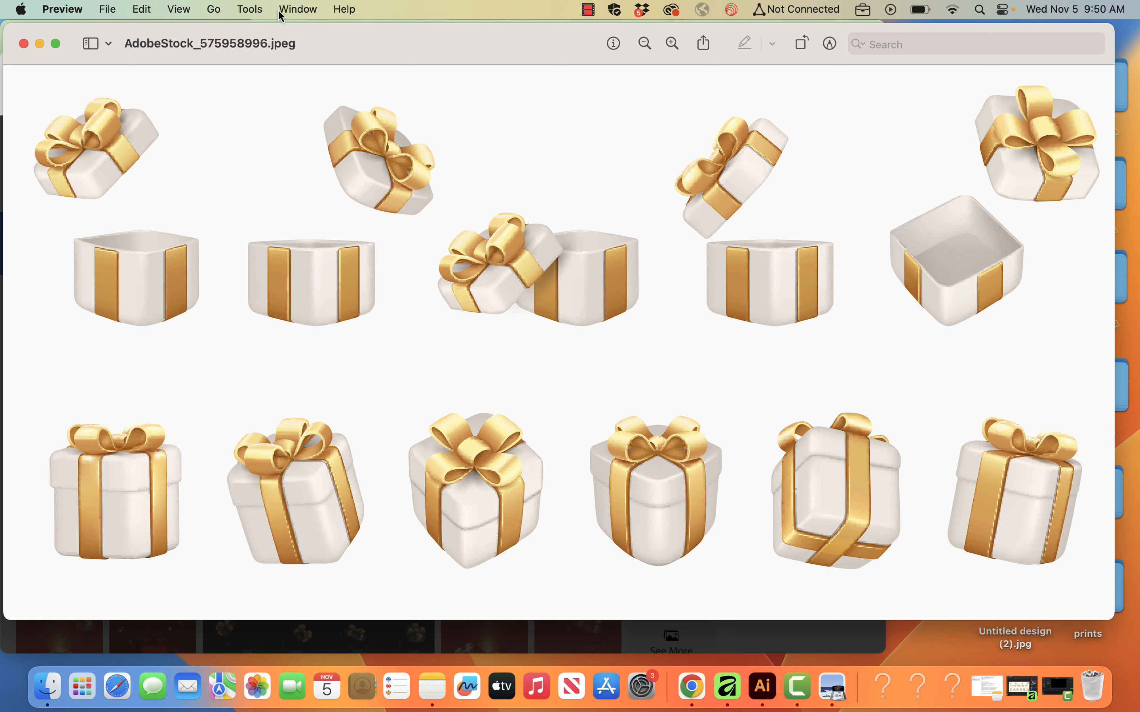
pyautogui.click(282, 46)
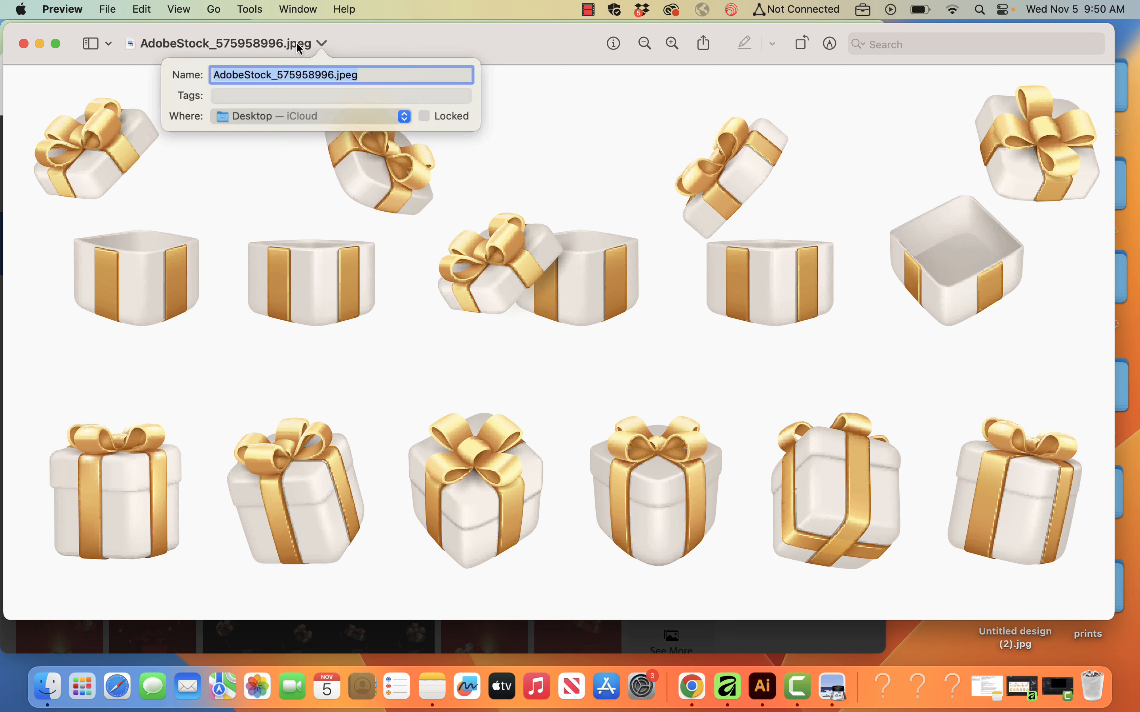
pyautogui.click(282, 74)
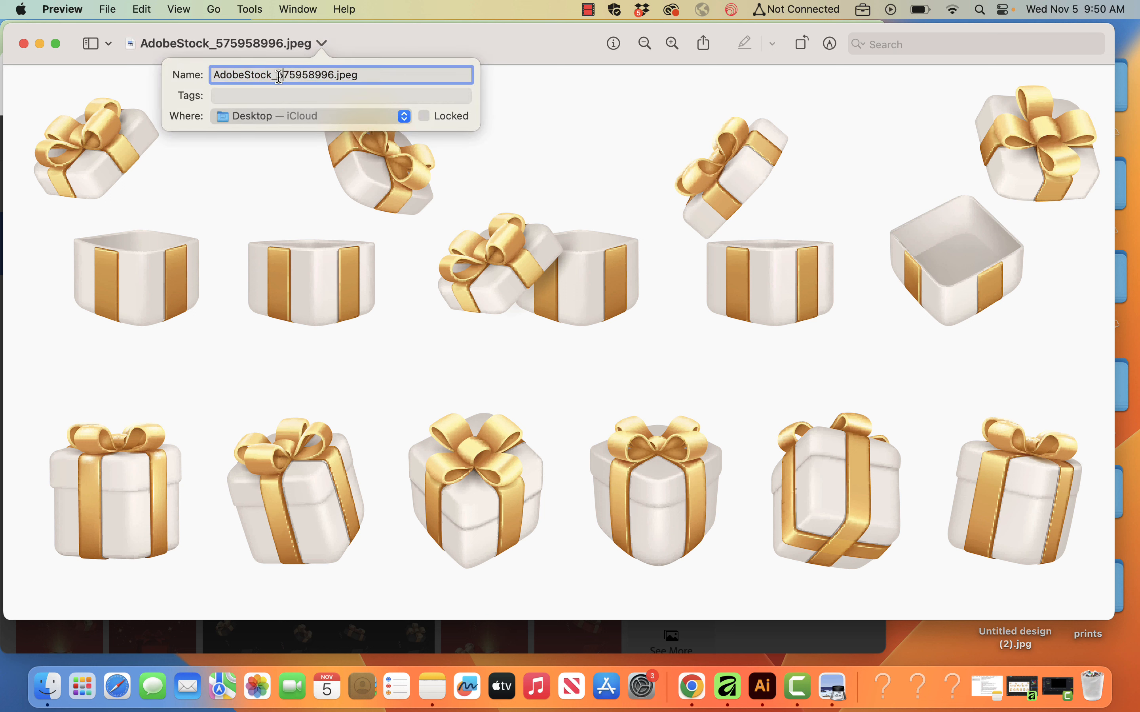
pyautogui.moveTo(279, 76); pyautogui.dragTo(333, 80)
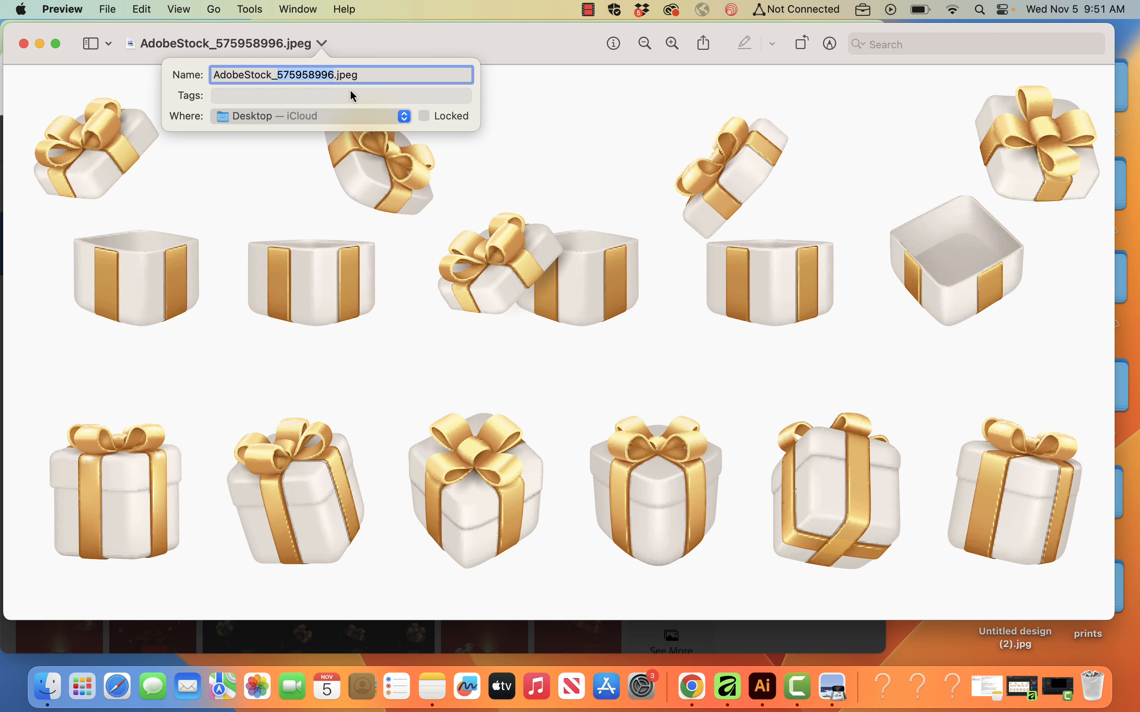
pyautogui.click(24, 44)
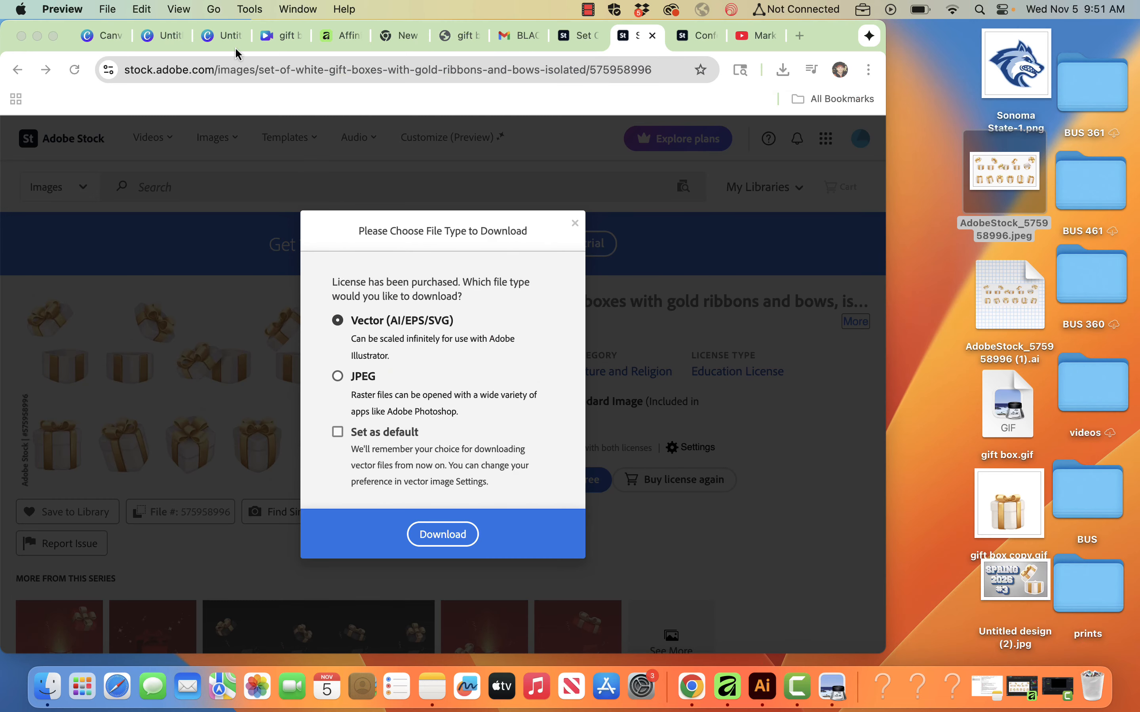
# Revisit the Adobe Stock search results for white gift boxes and dismiss the file type dialog on the image page without downloading
pyautogui.click(583, 35)
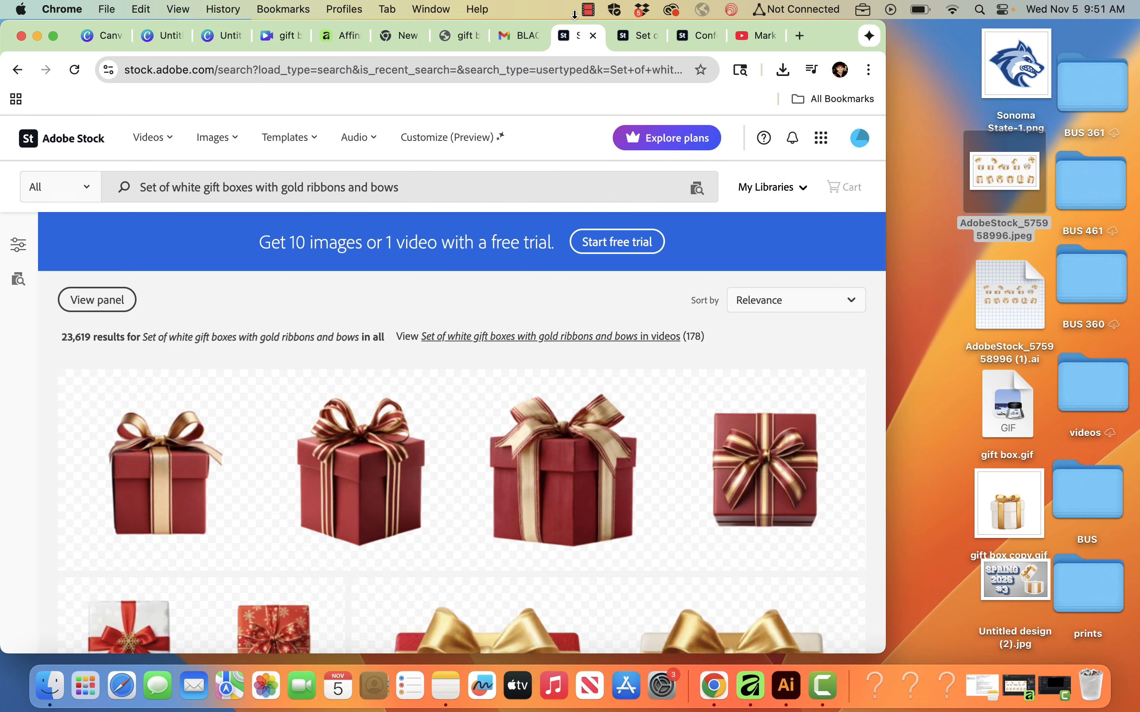
pyautogui.click(638, 37)
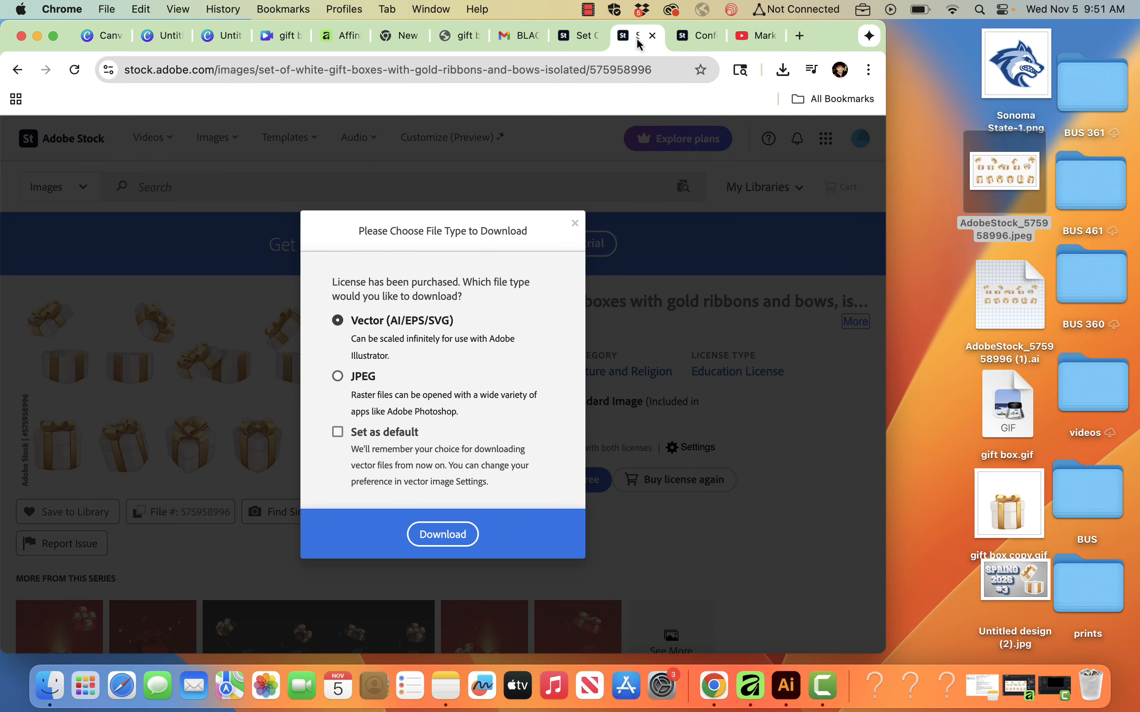
pyautogui.click(575, 224)
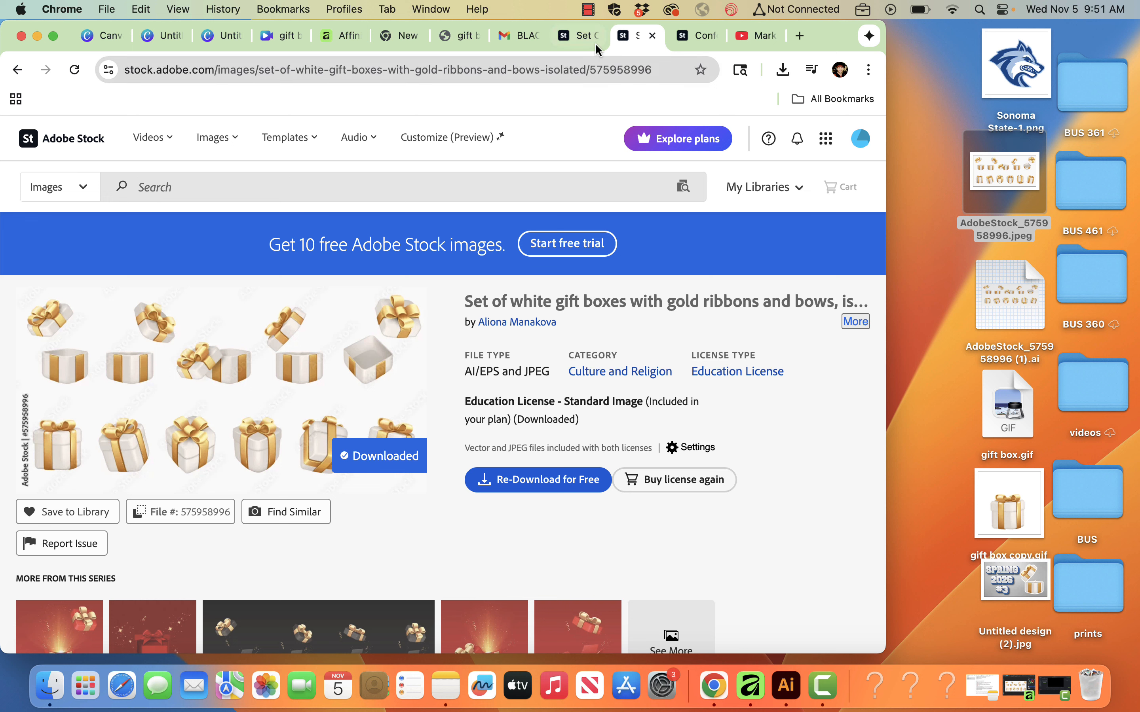
# View the confetti cannon template results on Adobe Stock and take another look at the gift box JPEG
pyautogui.click(701, 35)
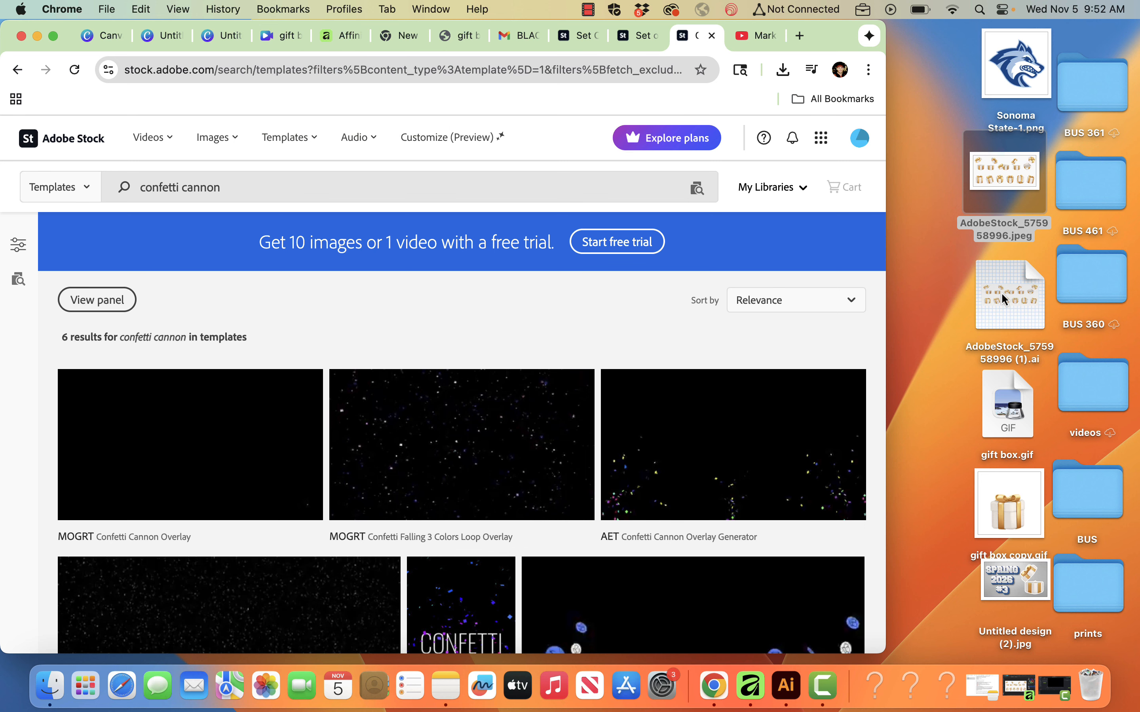
pyautogui.doubleClick(1004, 186)
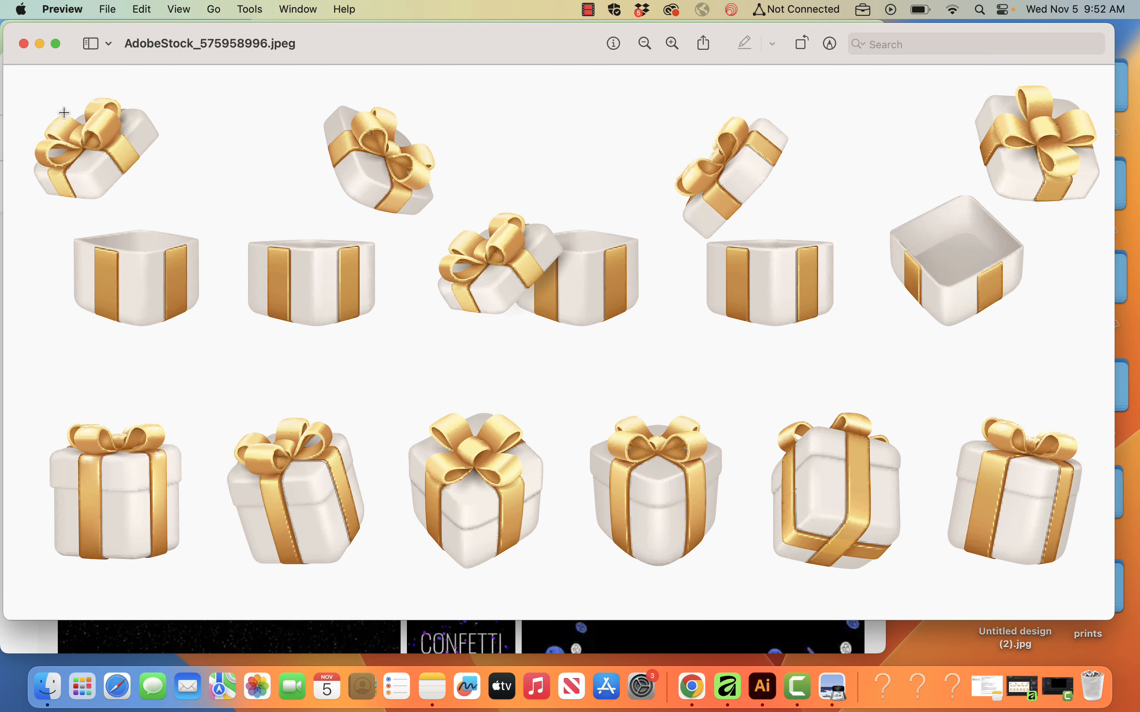
pyautogui.click(22, 46)
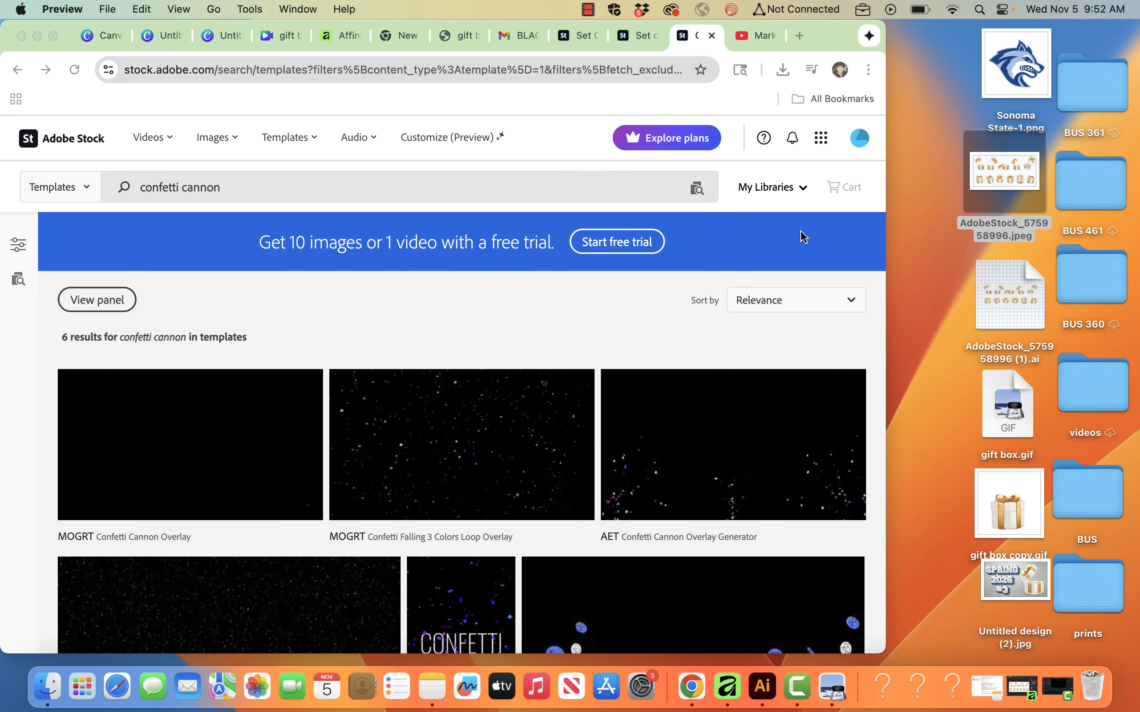
pyautogui.click(1006, 301)
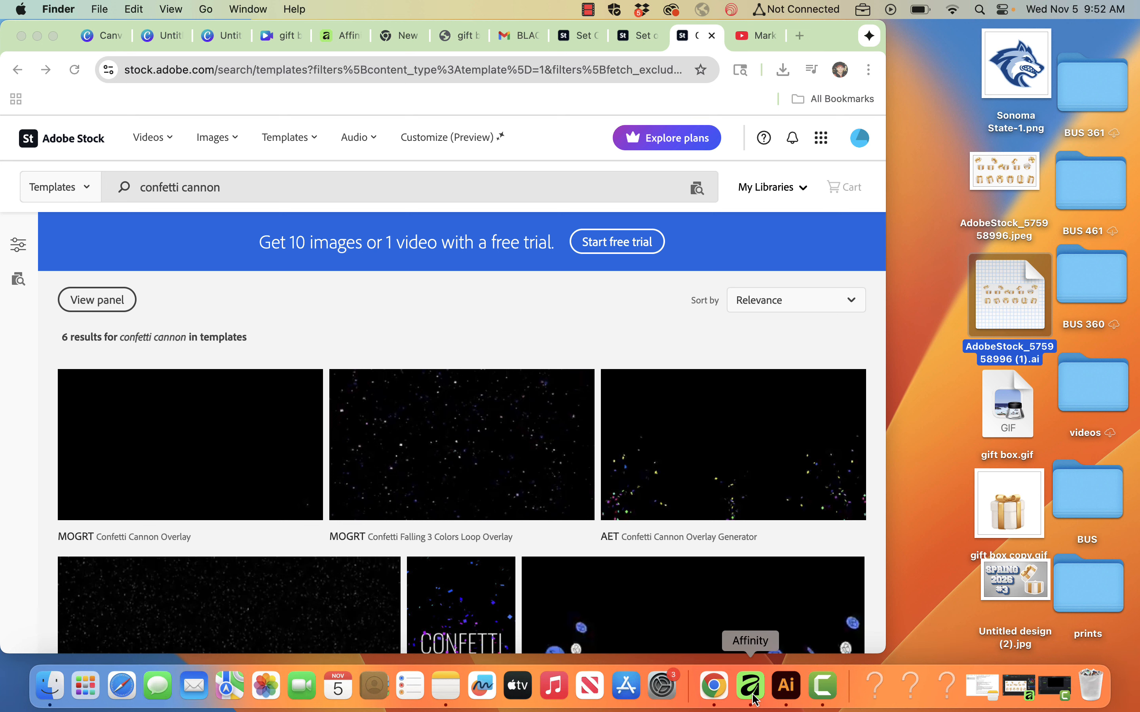
pyautogui.moveTo(1006, 296); pyautogui.dragTo(754, 688)
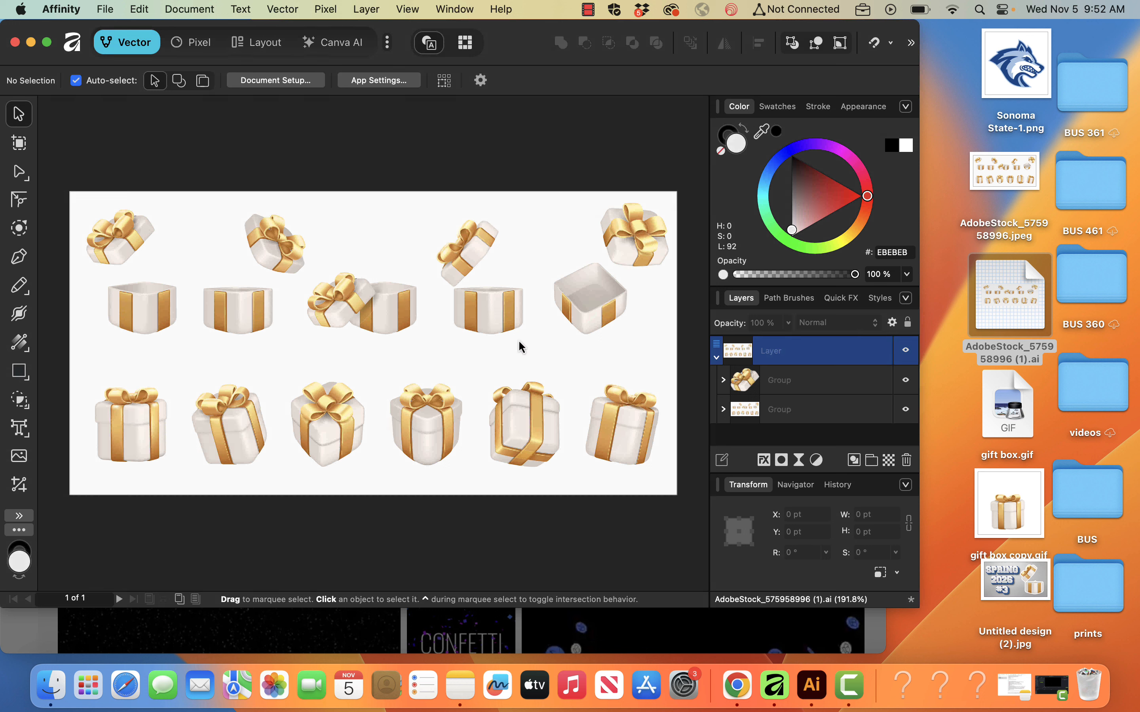
pyautogui.click(145, 306)
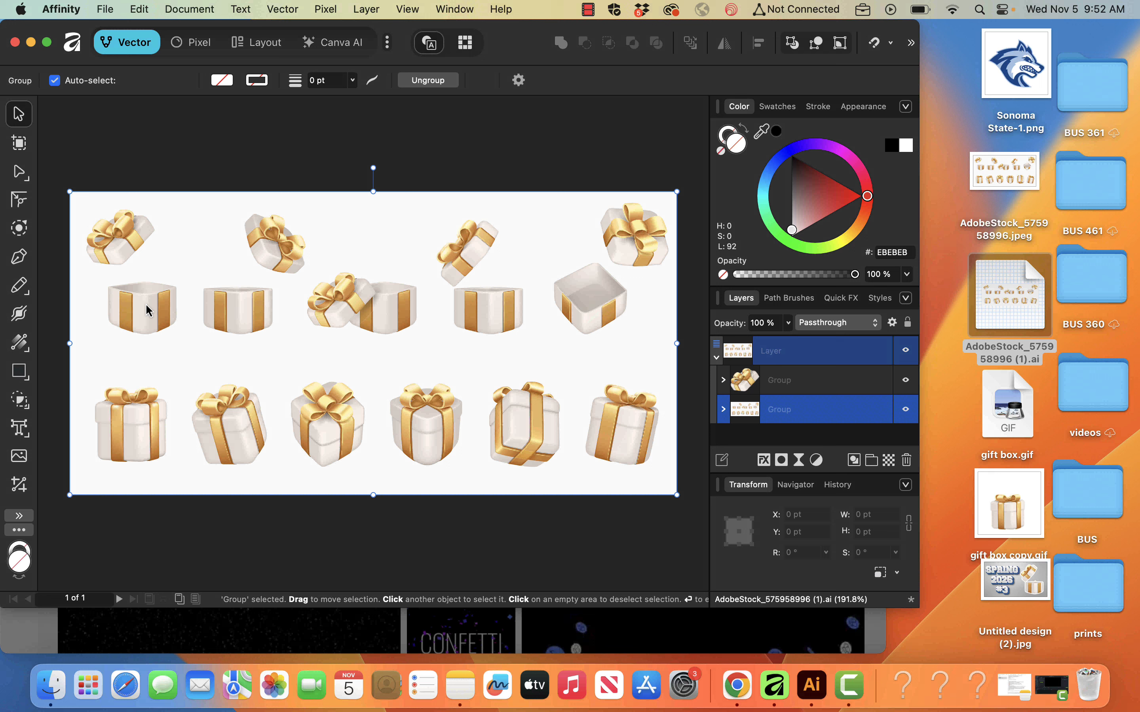
pyautogui.click(118, 249)
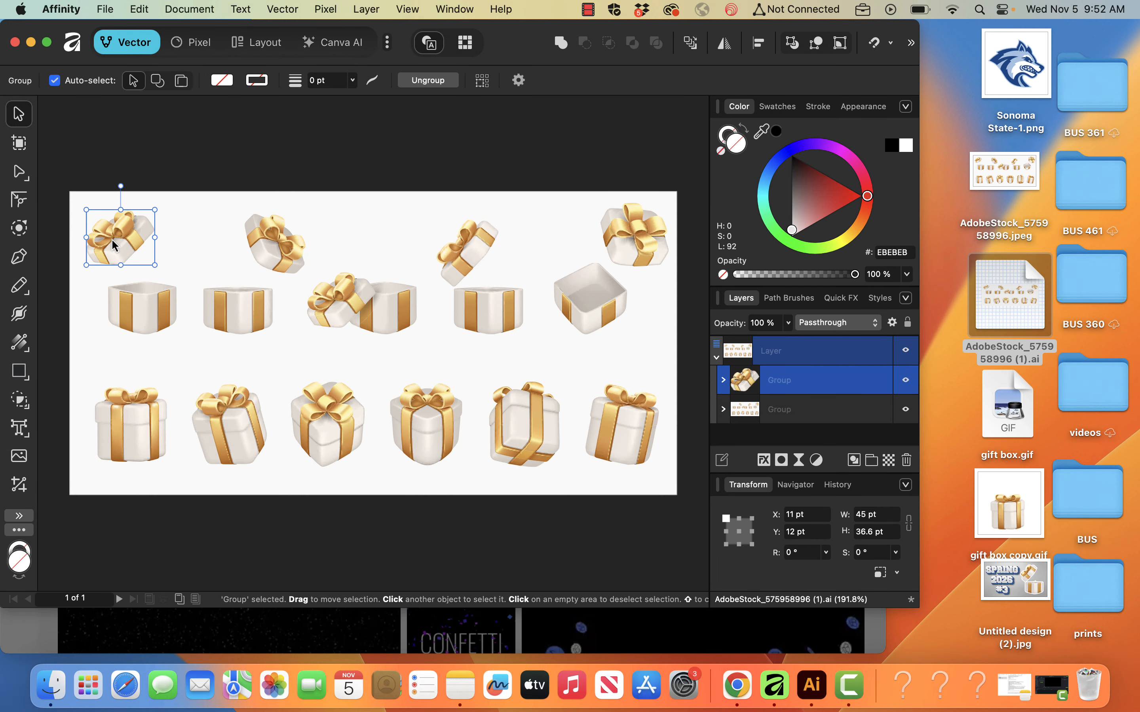
pyautogui.click(723, 409)
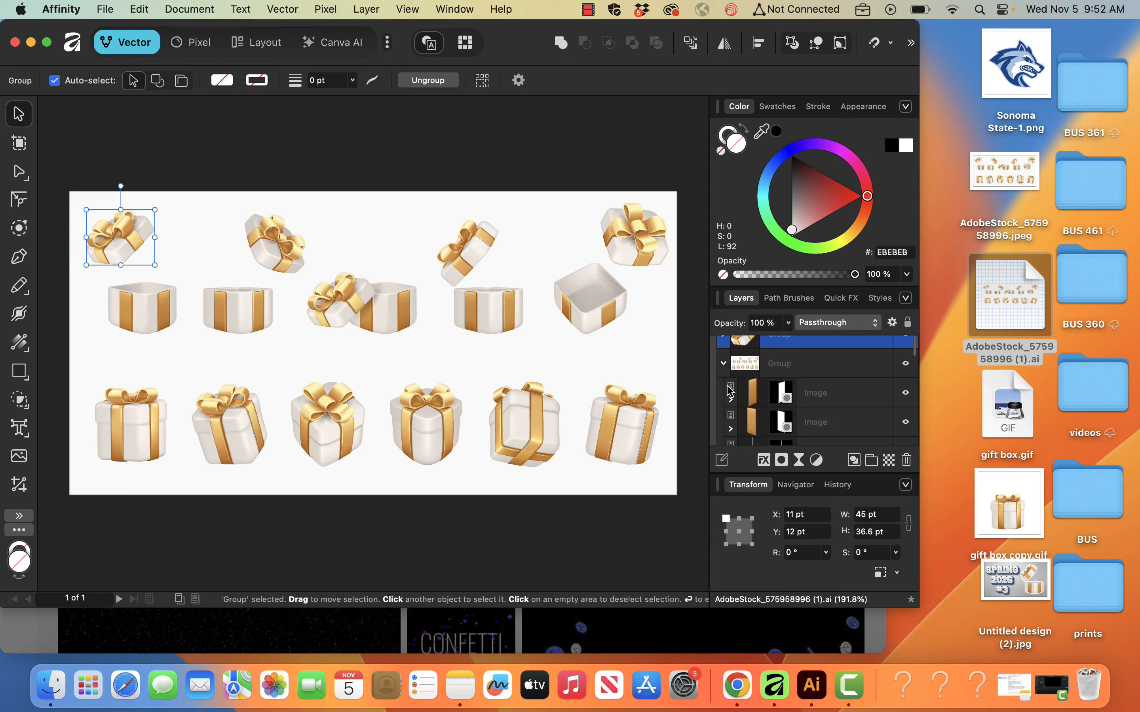
# Minimize the Affinity window and close the Find similar dialog on Adobe Stock
pyautogui.click(31, 43)
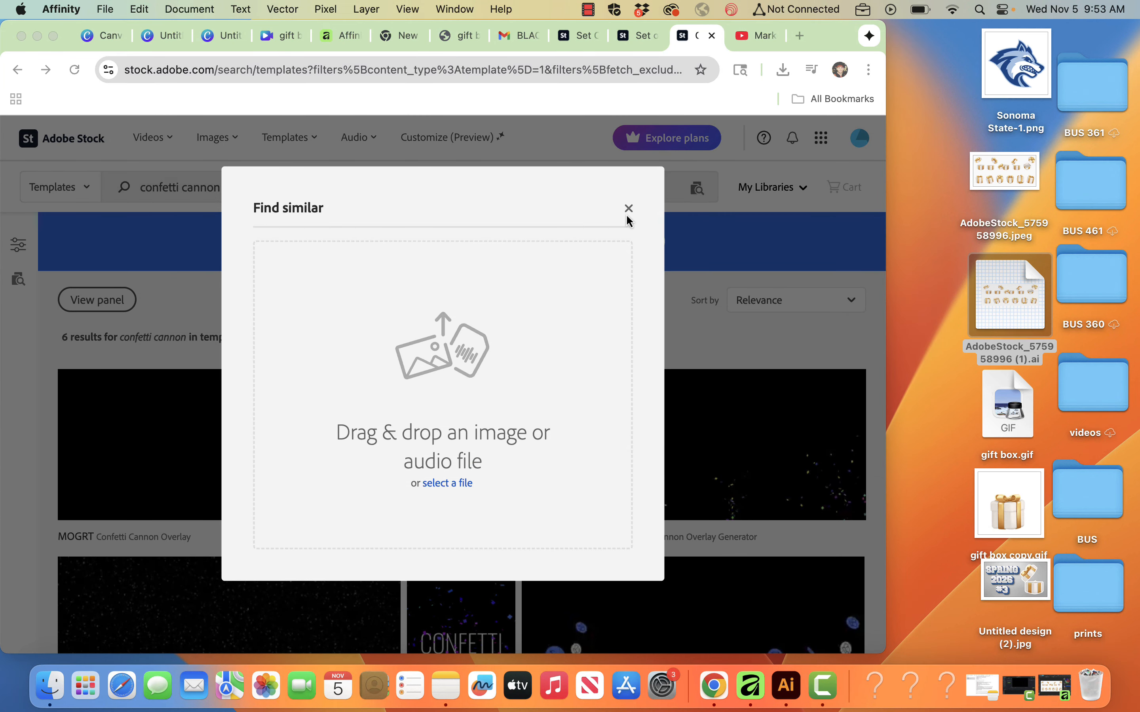
pyautogui.click(627, 214)
pyautogui.click(628, 208)
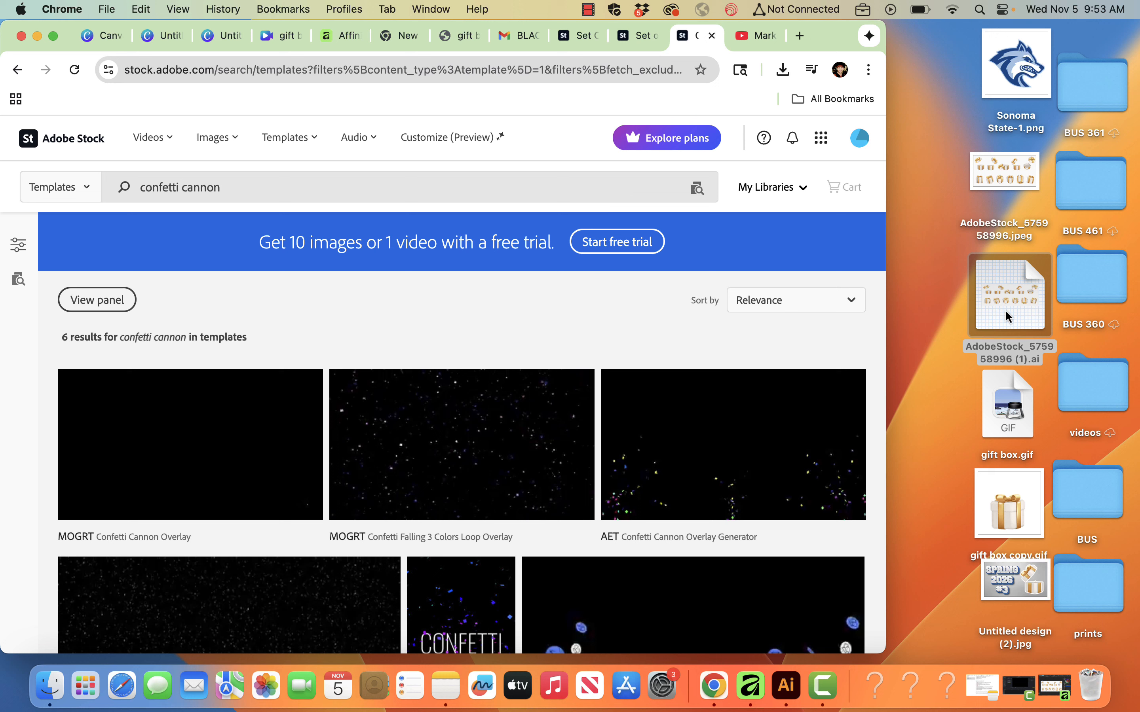
pyautogui.moveTo(1005, 310); pyautogui.dragTo(783, 702)
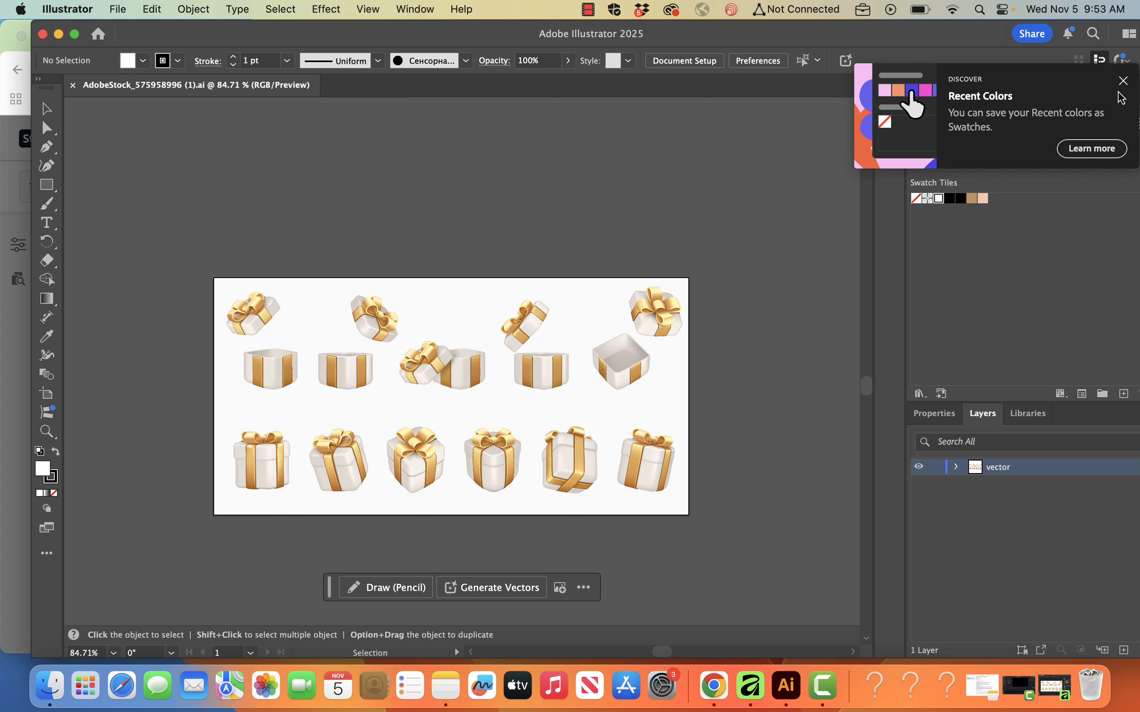
pyautogui.click(1123, 83)
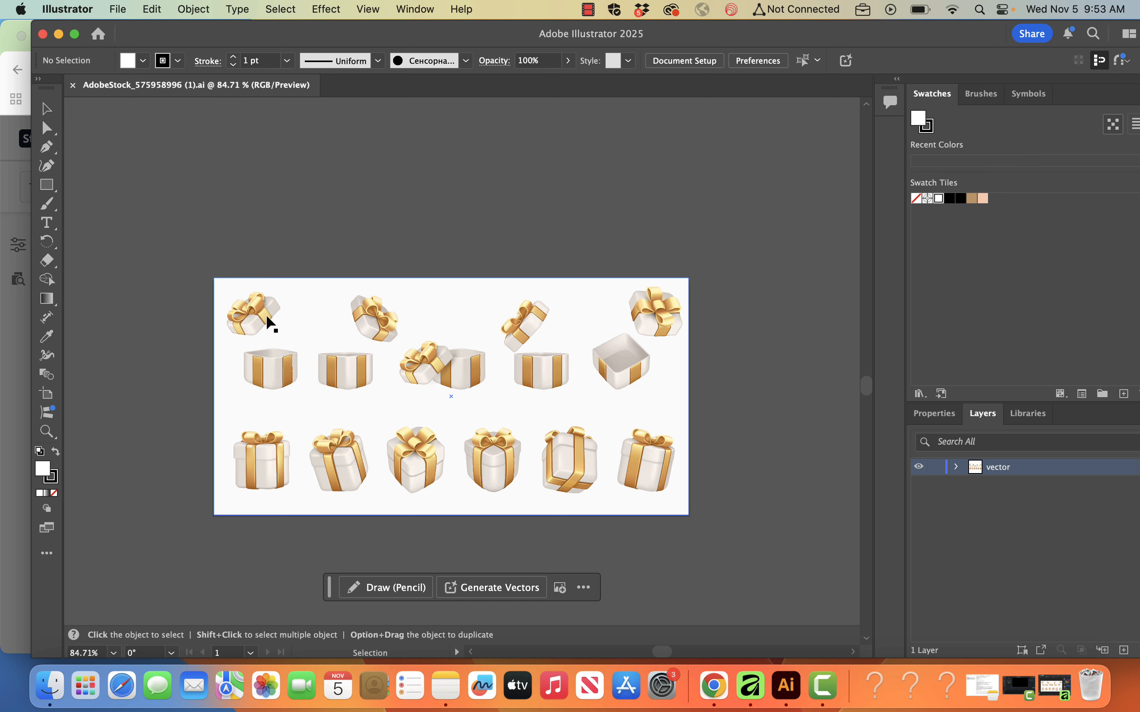
pyautogui.click(269, 324)
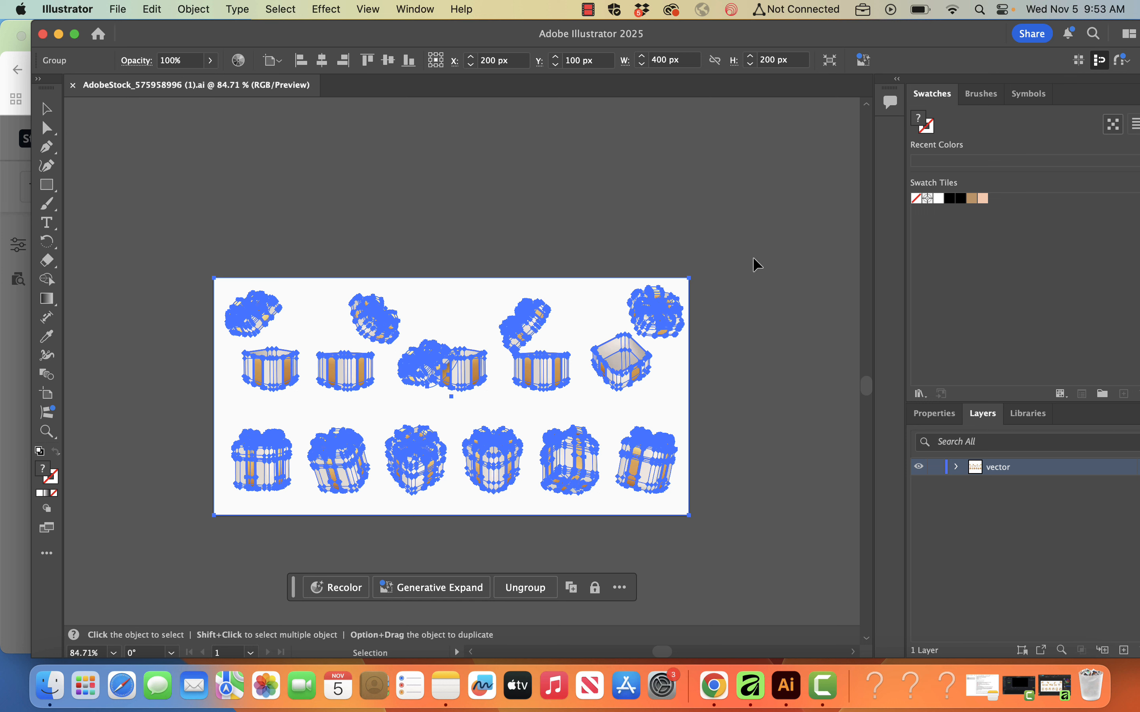
pyautogui.click(682, 178)
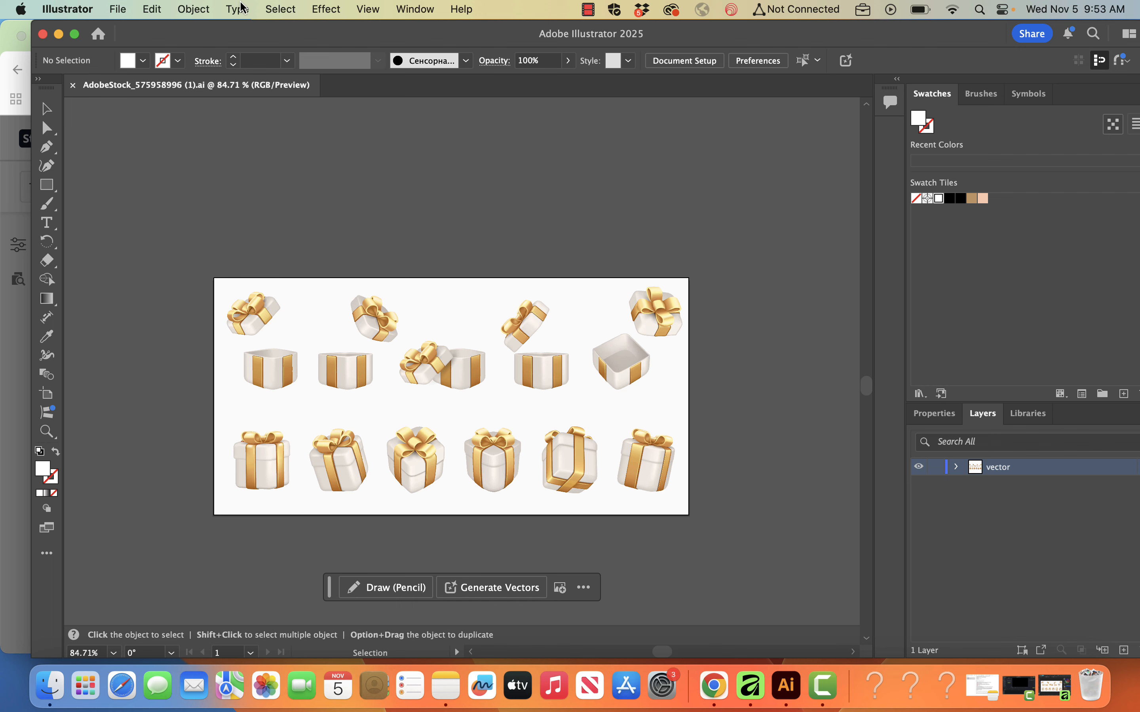
# Create a new 1080 × 1080 px RGB document from the recent Instagram Carousel Post preset
pyautogui.click(118, 9)
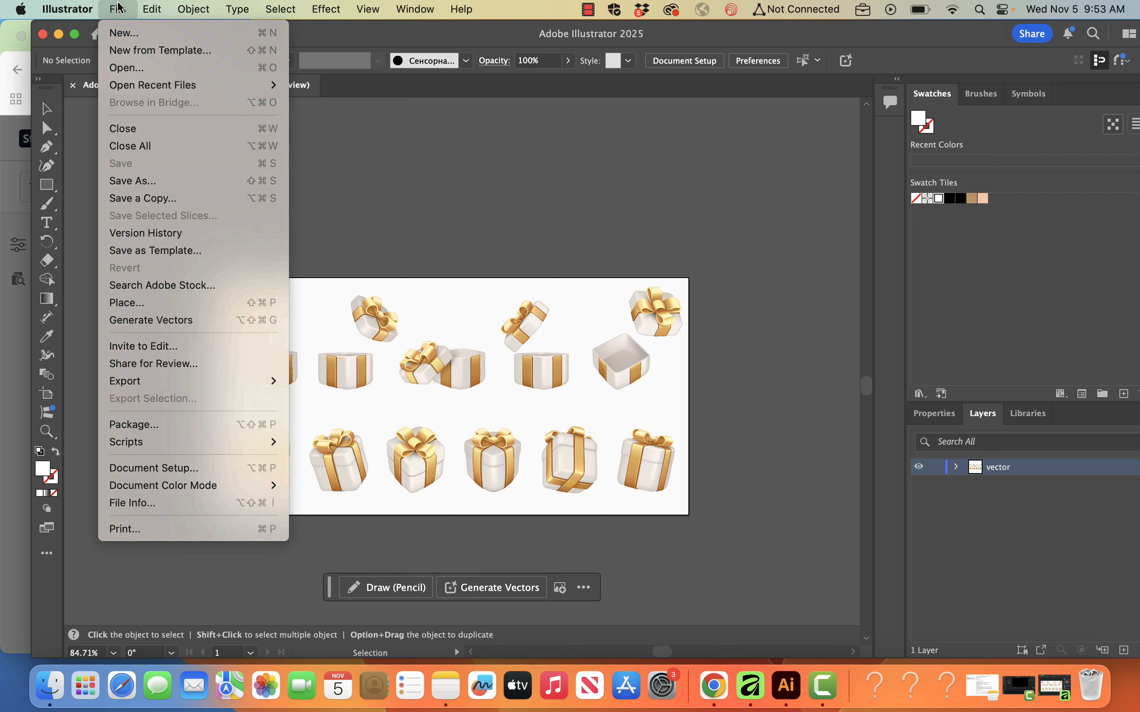
pyautogui.click(126, 38)
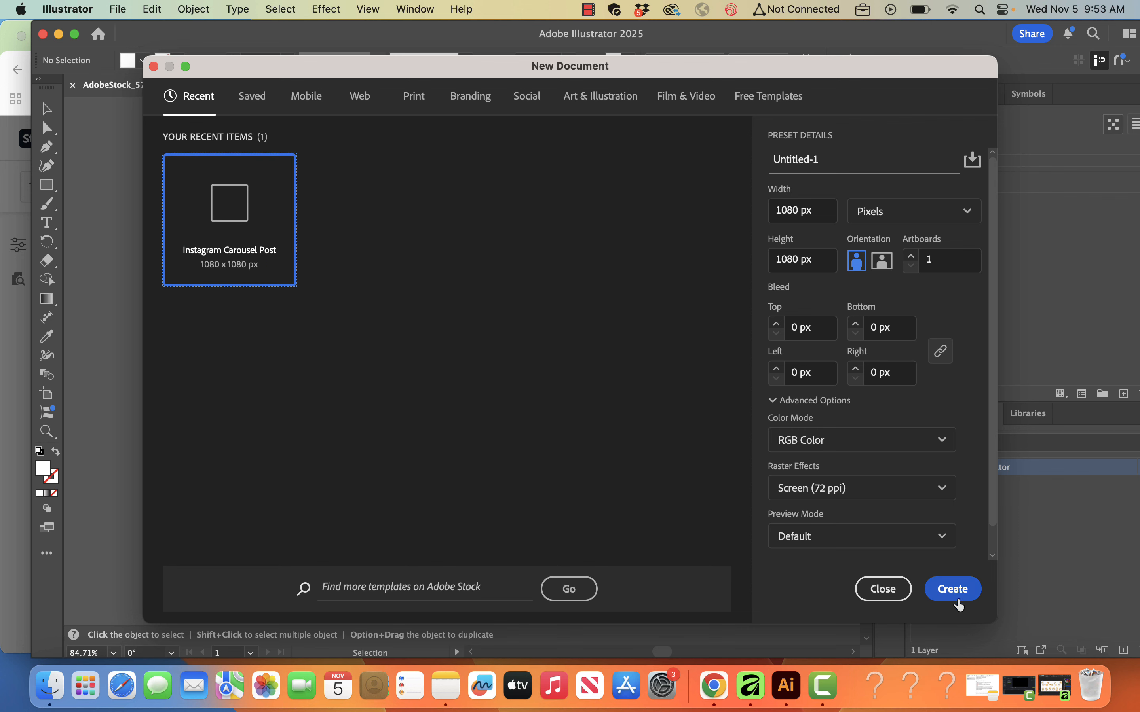
pyautogui.click(958, 604)
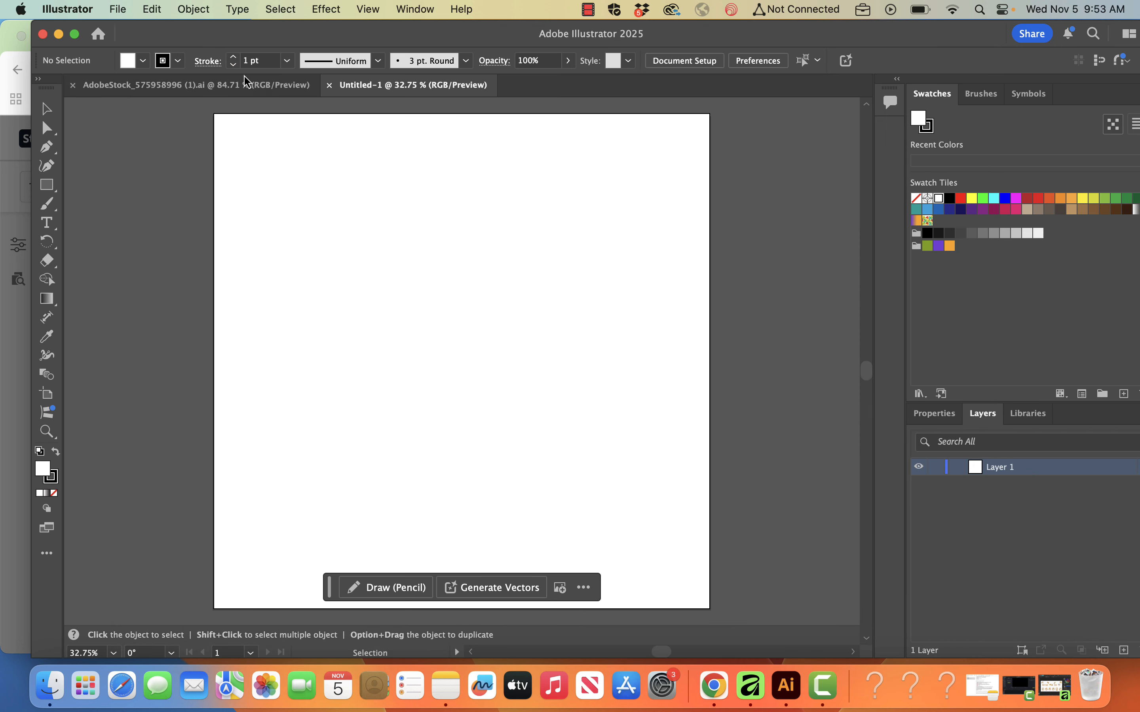
pyautogui.click(246, 84)
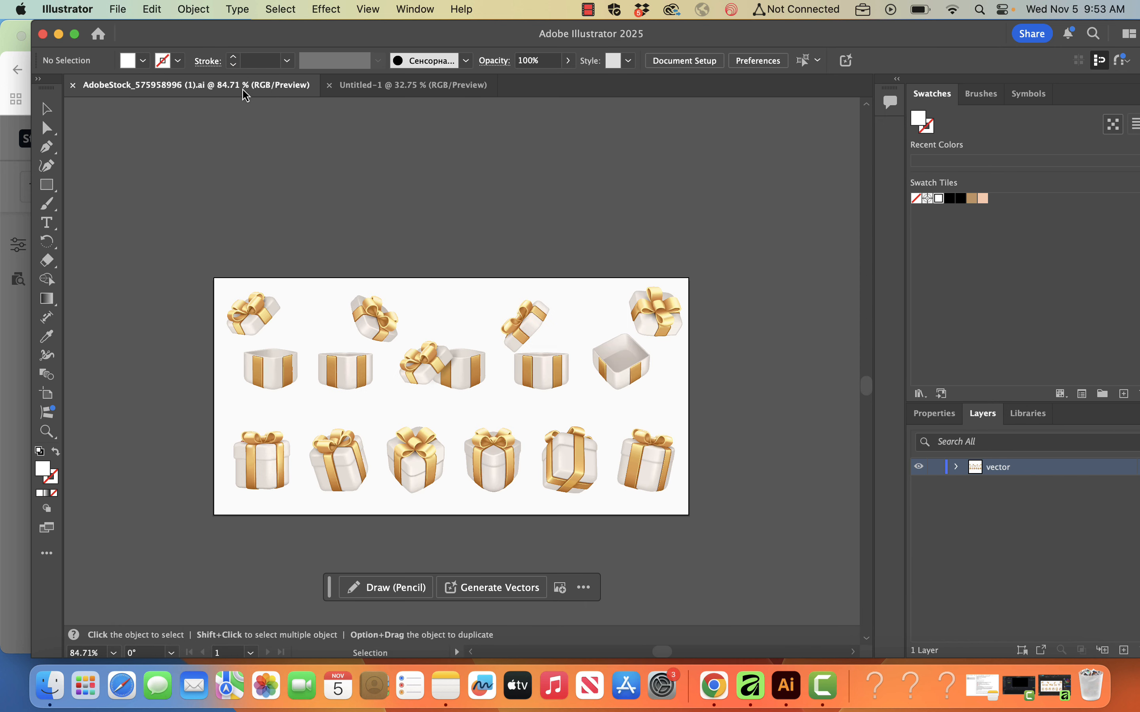
pyautogui.click(546, 379)
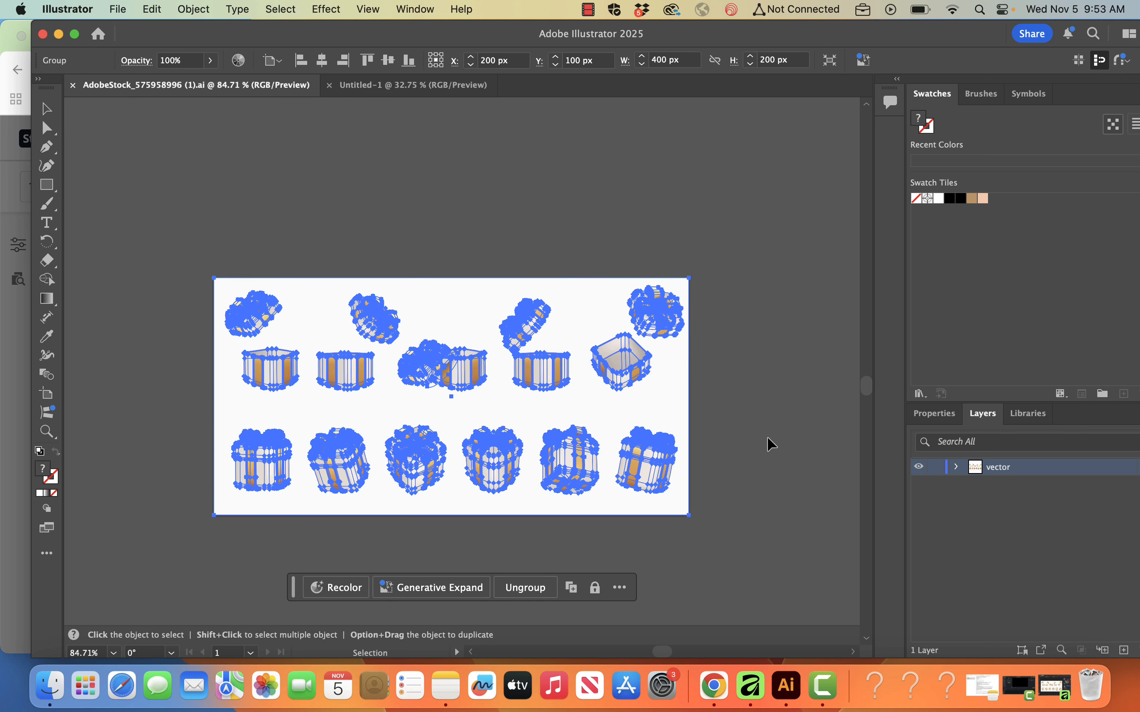
pyautogui.click(956, 467)
pyautogui.moveTo(935, 44); pyautogui.dragTo(904, 42)
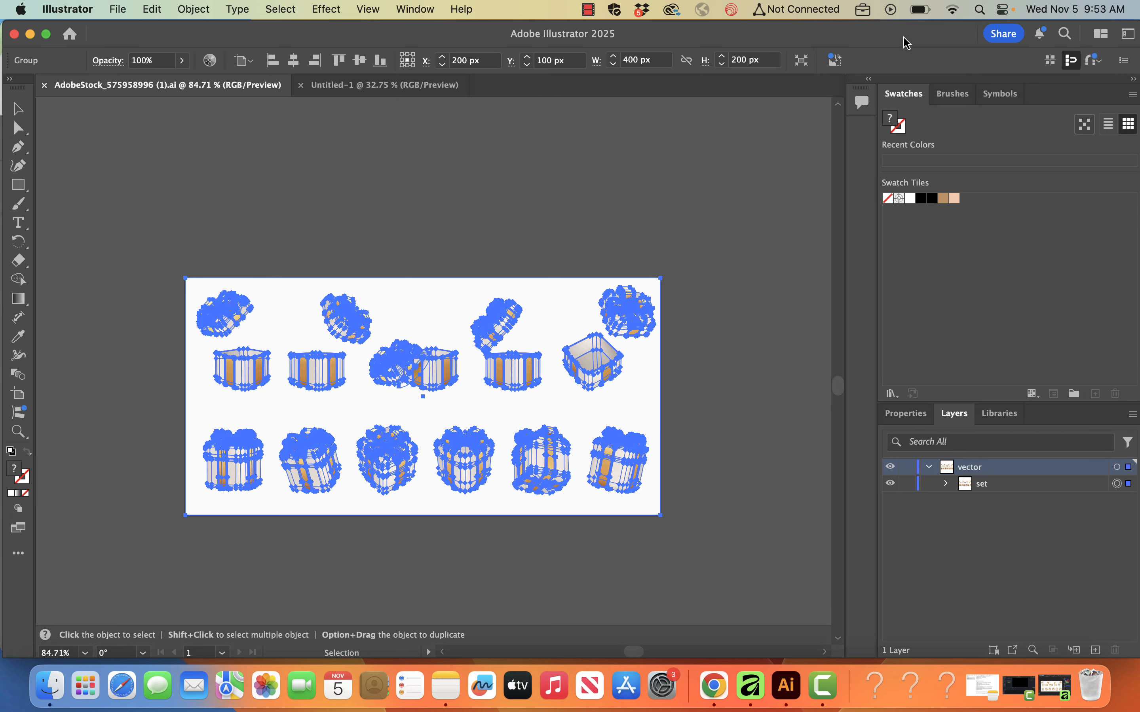
pyautogui.click(944, 484)
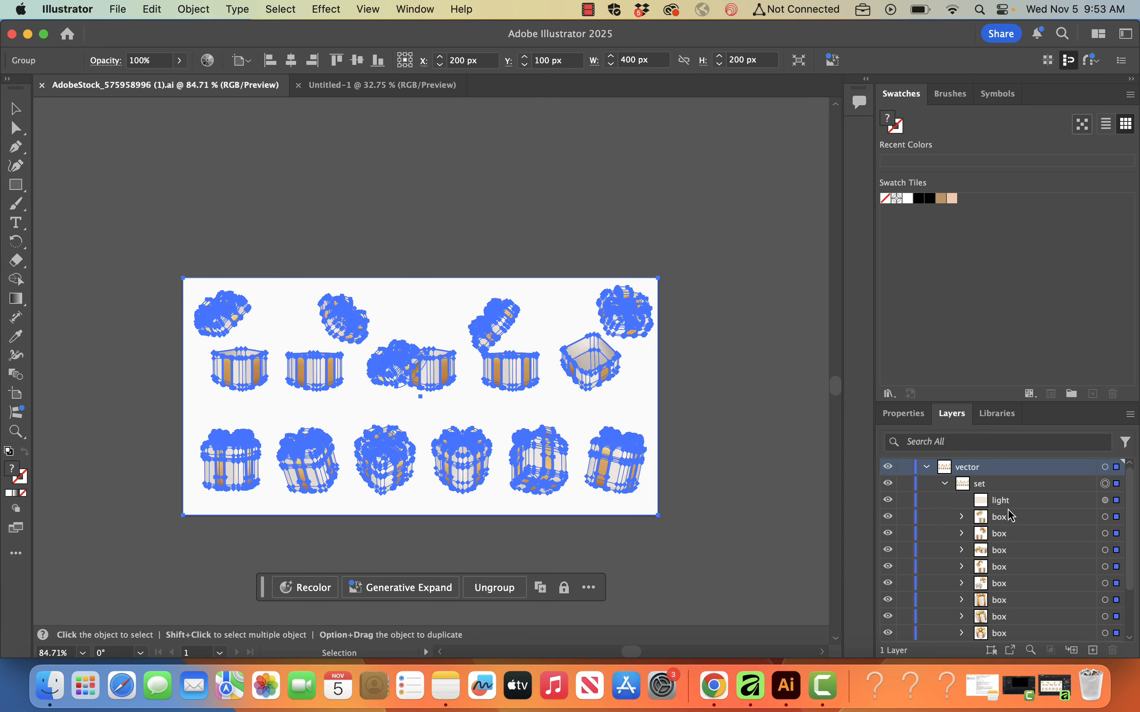
# Target the box groups one by one, and copy the fourth, an open box with its lid tilted above it, into Untitled-1
pyautogui.click(995, 521)
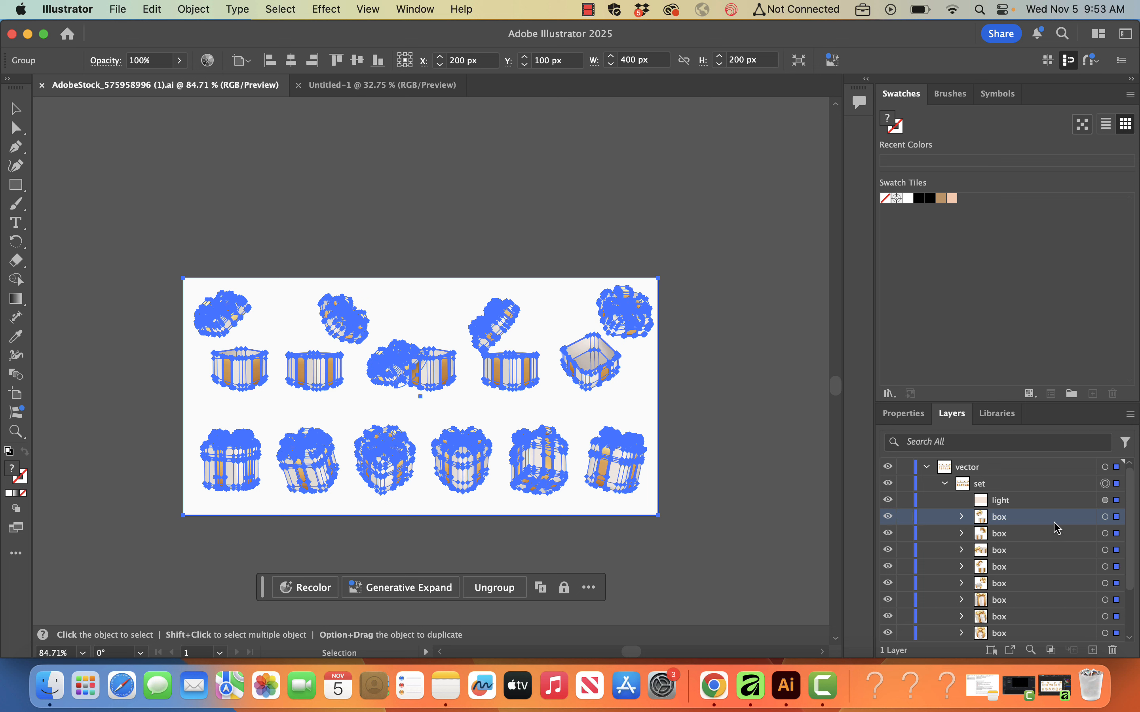
pyautogui.click(1104, 519)
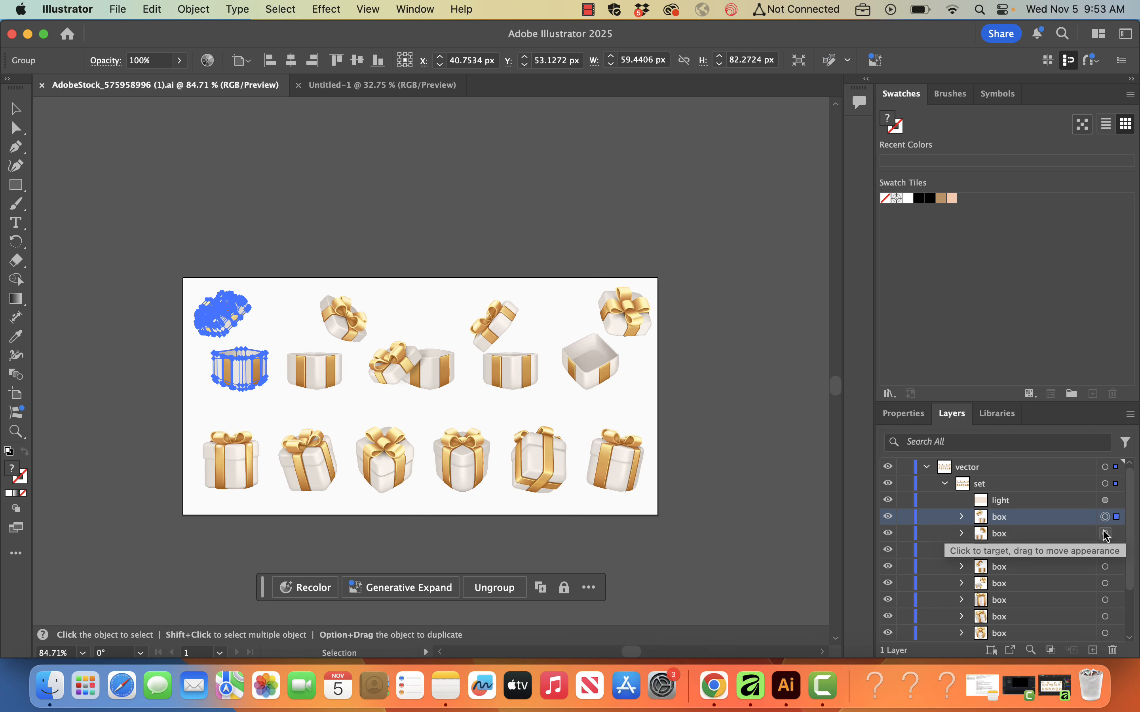
pyautogui.click(1105, 534)
pyautogui.click(1105, 550)
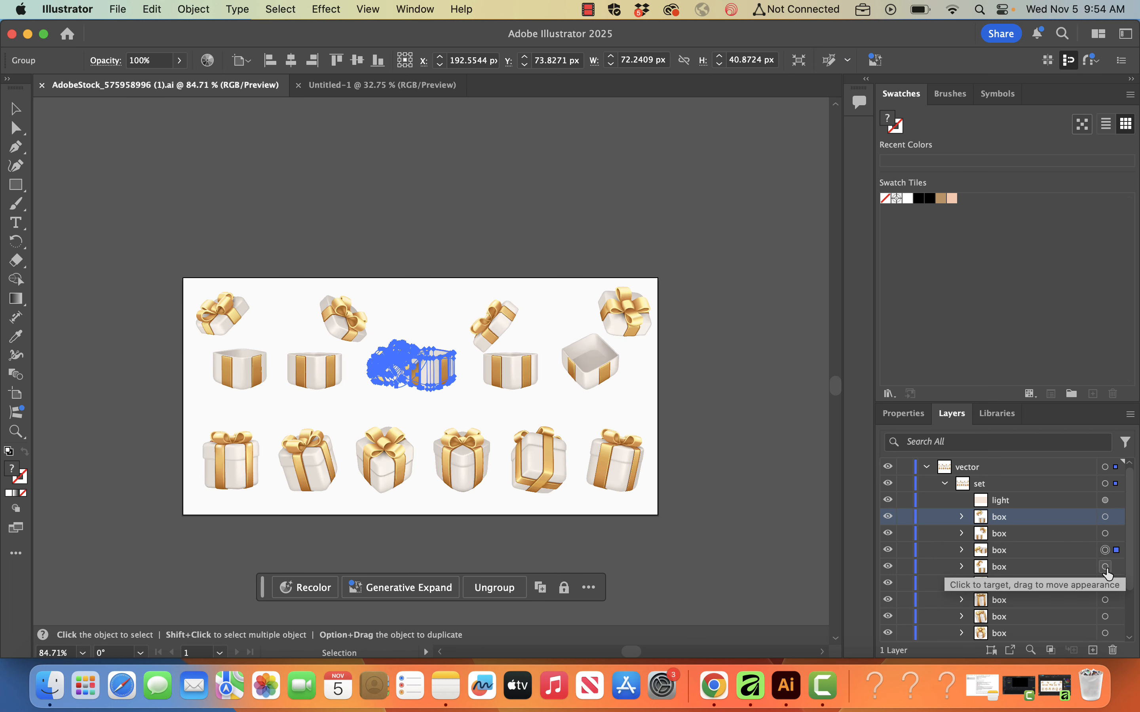
pyautogui.click(1106, 567)
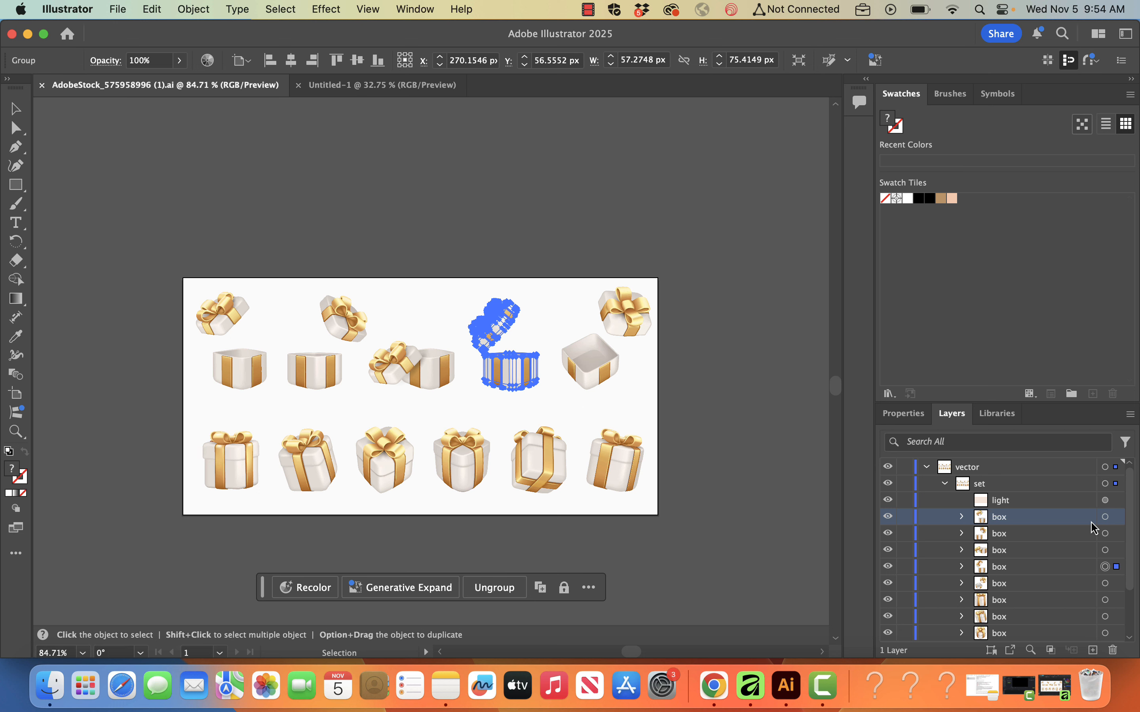
pyautogui.click(374, 84)
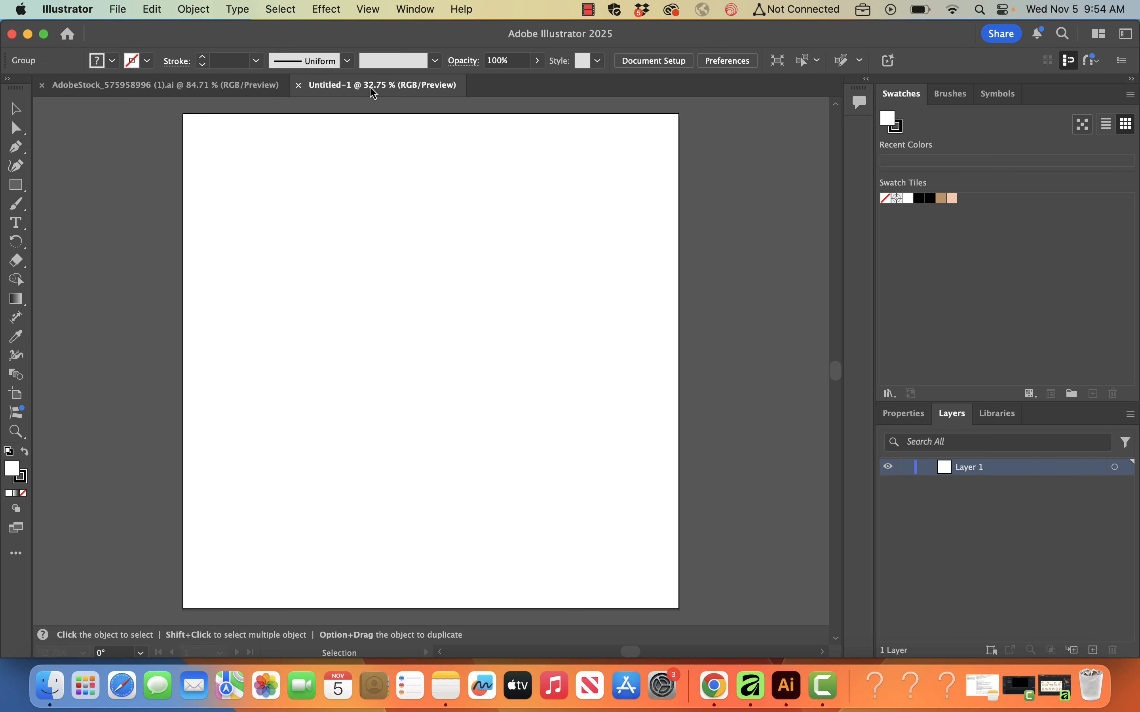
pyautogui.press('super+v')
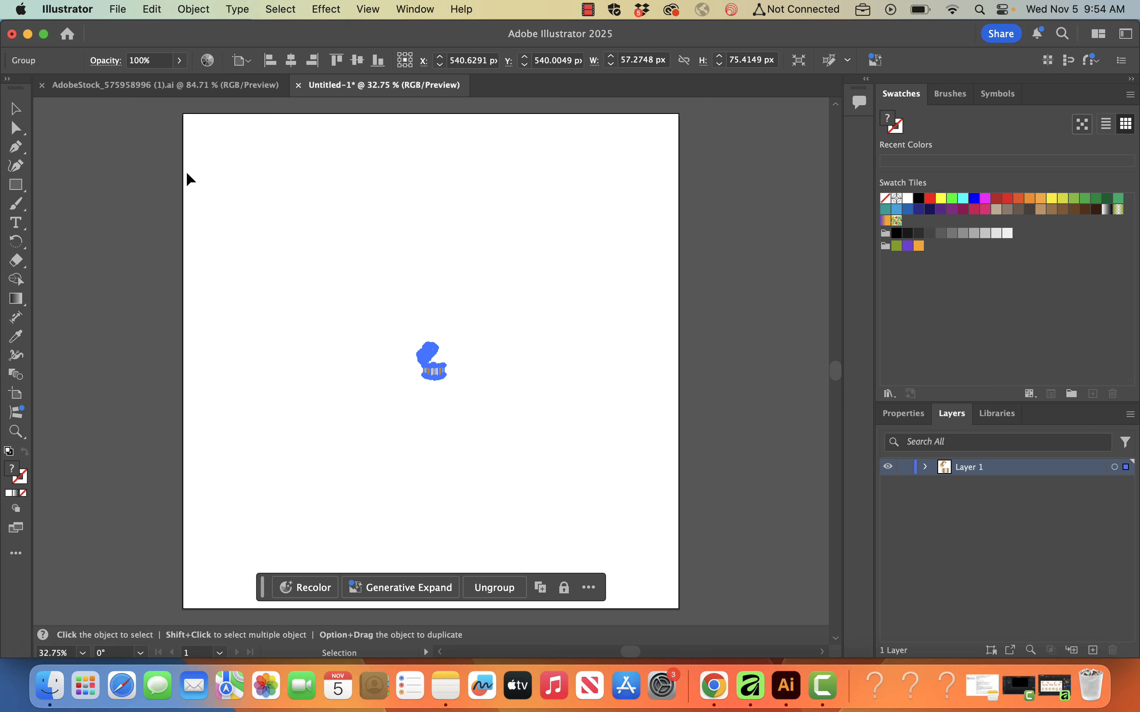
# Check in the General preferences that Scale Strokes & Effects is enabled
pyautogui.click(98, 7)
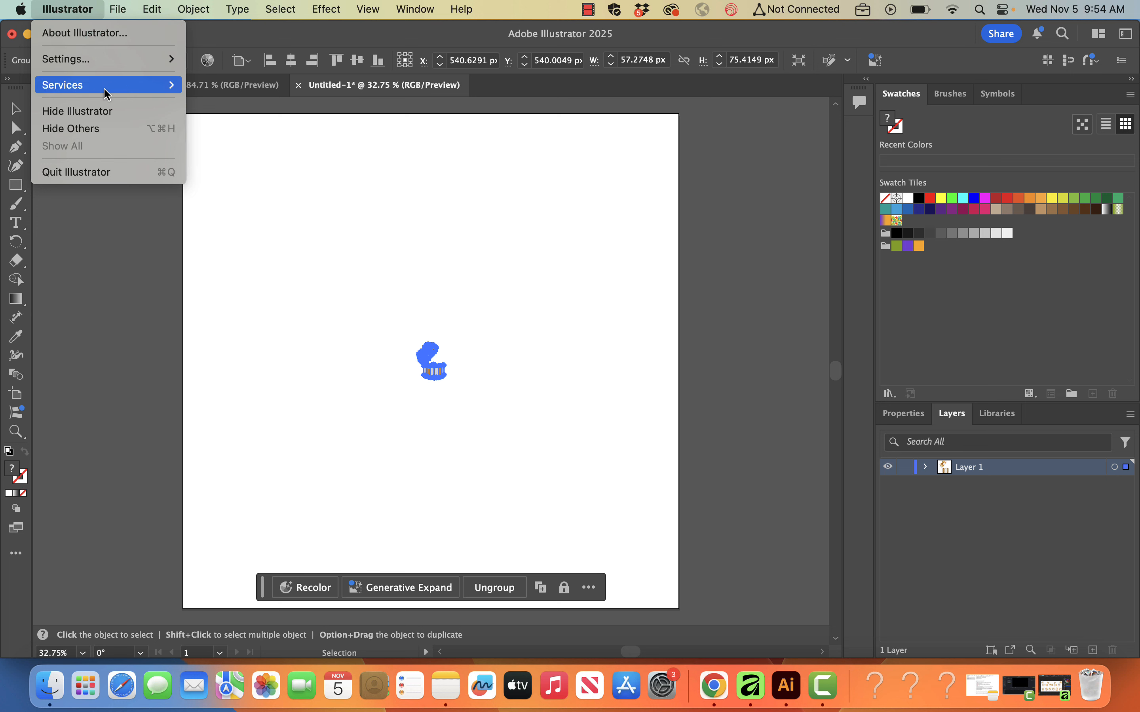
pyautogui.moveTo(113, 67)
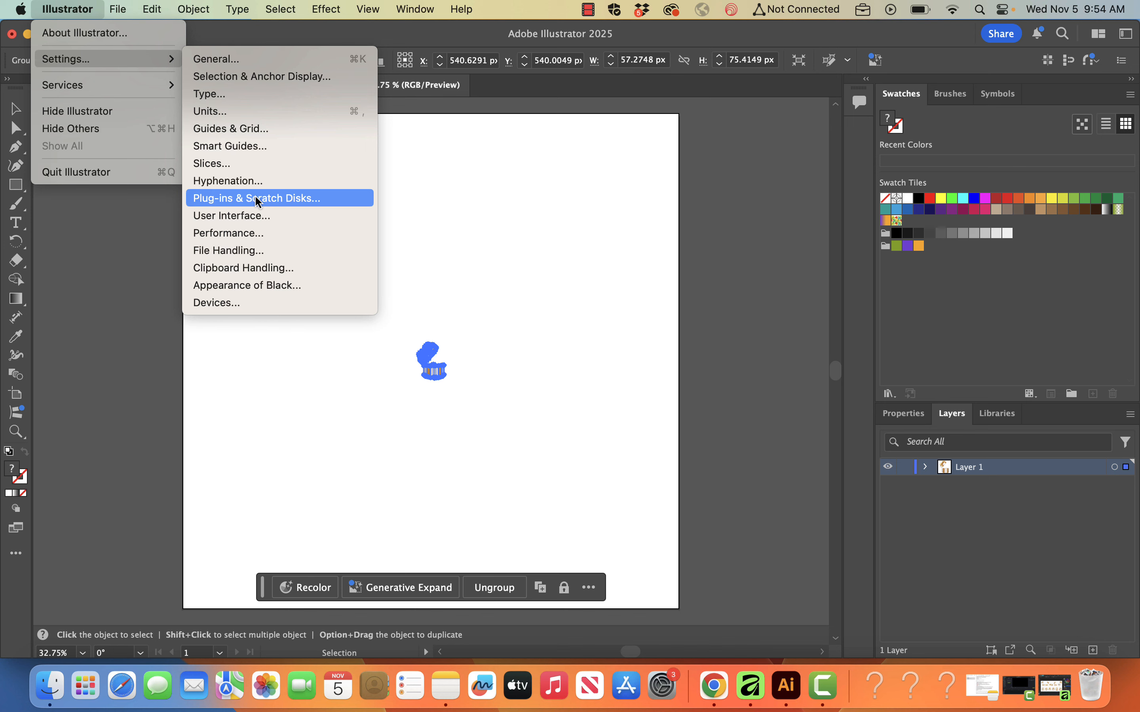
pyautogui.click(255, 58)
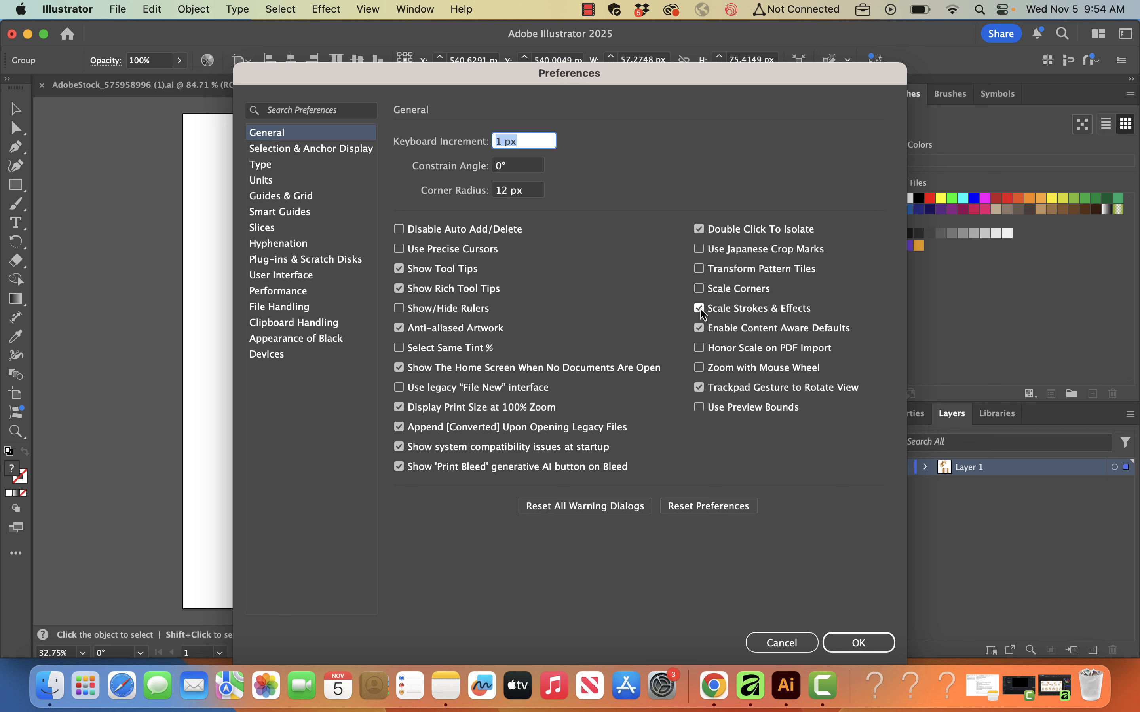
pyautogui.click(847, 647)
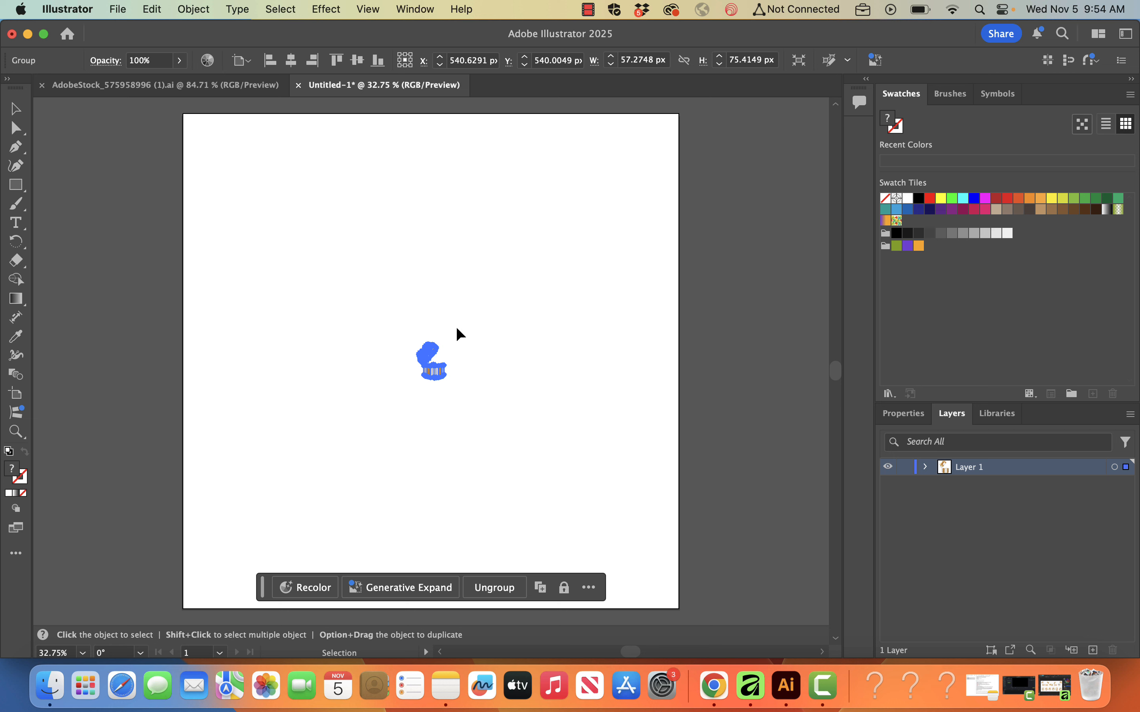
# Scale the pasted gift box proportionally to about 741 × 975 px to fill most of the artboard, leaving it deselected
pyautogui.moveTo(25, 257); pyautogui.dragTo(75, 260)
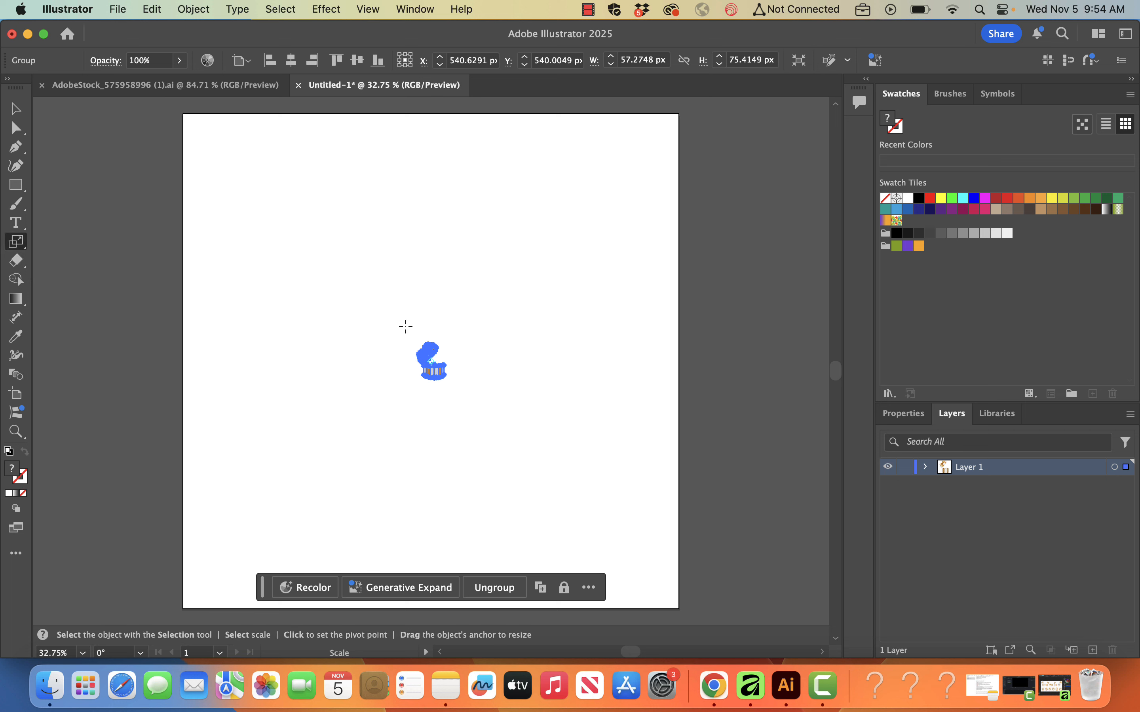
pyautogui.moveTo(484, 340); pyautogui.dragTo(662, 302)
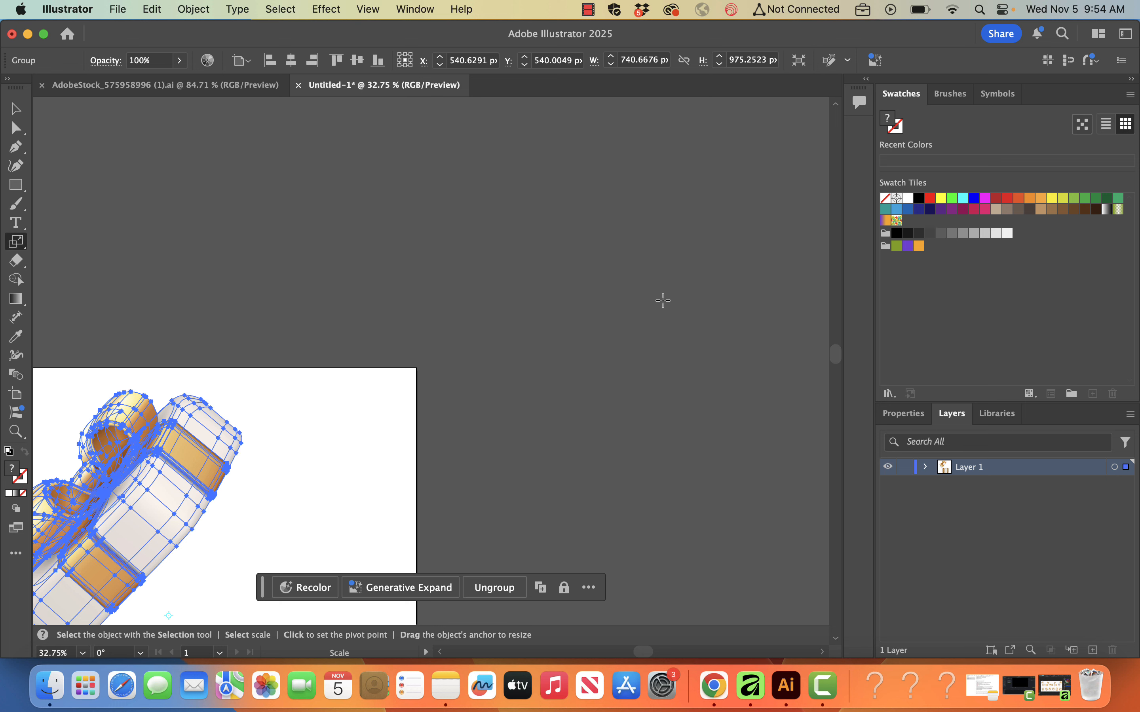
pyautogui.press('super+0')
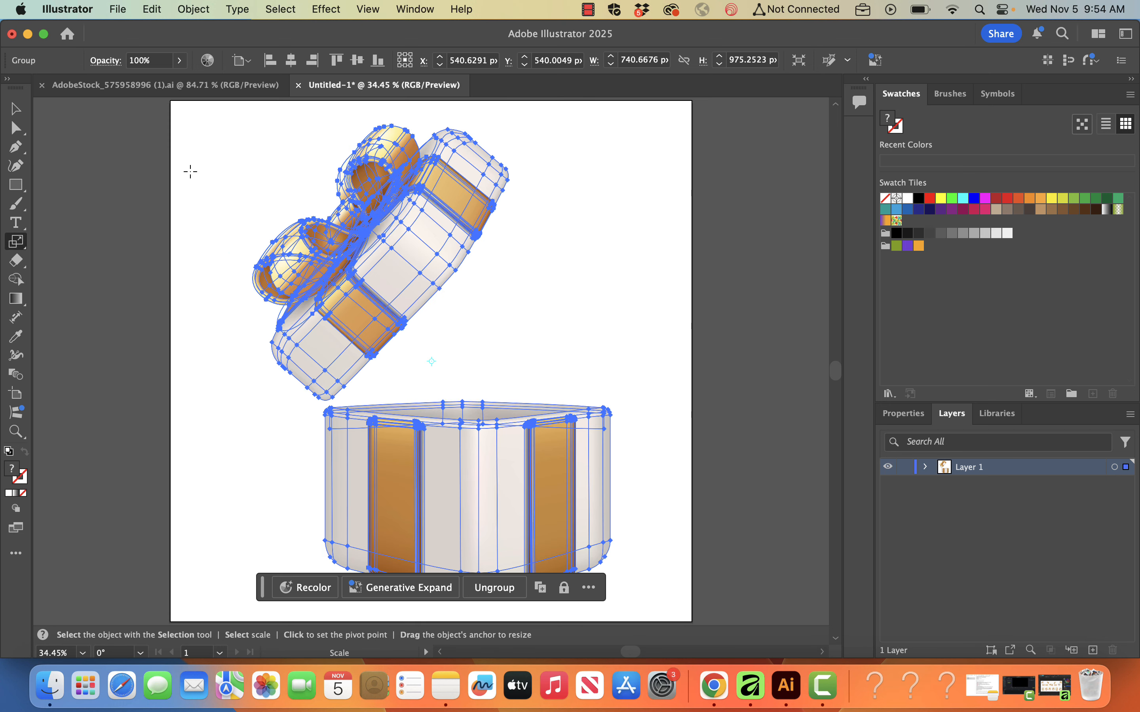
pyautogui.click(7, 113)
pyautogui.click(67, 160)
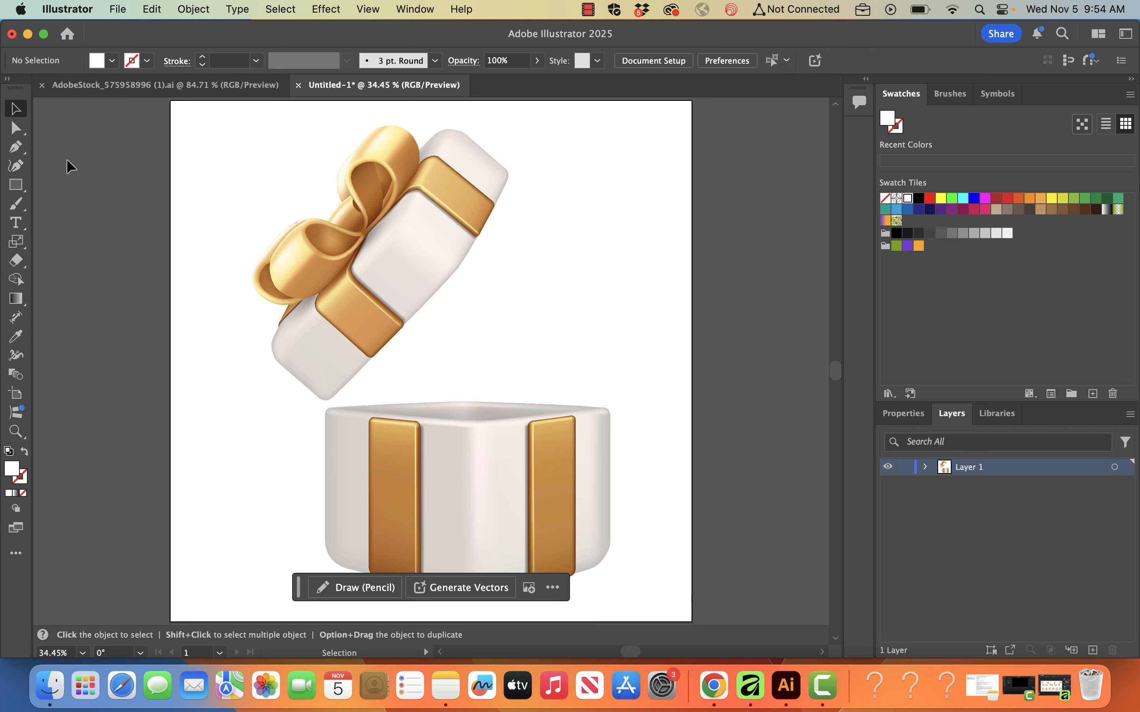
pyautogui.click(118, 8)
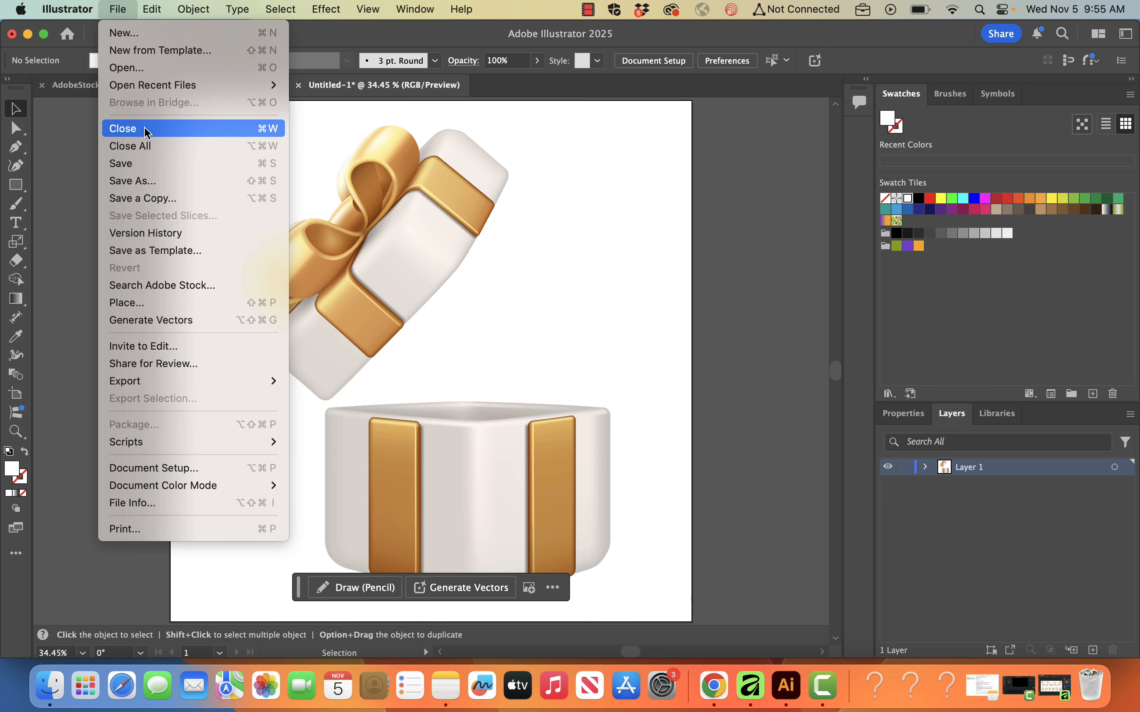
pyautogui.moveTo(178, 387)
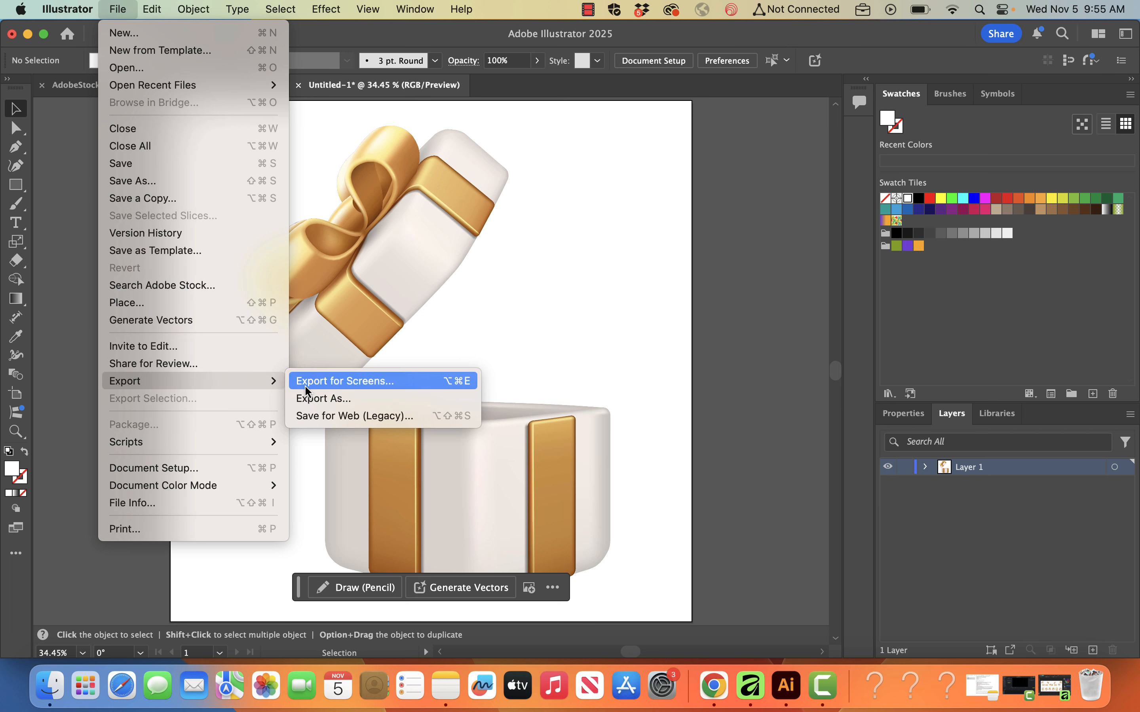
pyautogui.click(315, 398)
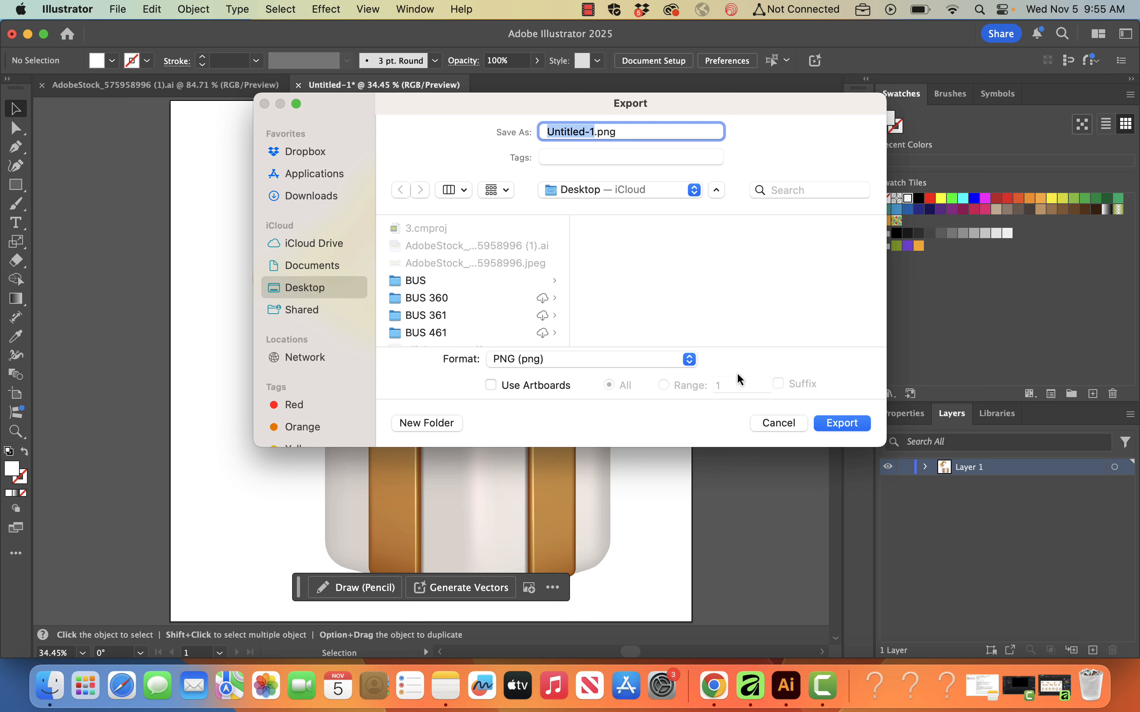
pyautogui.click(855, 423)
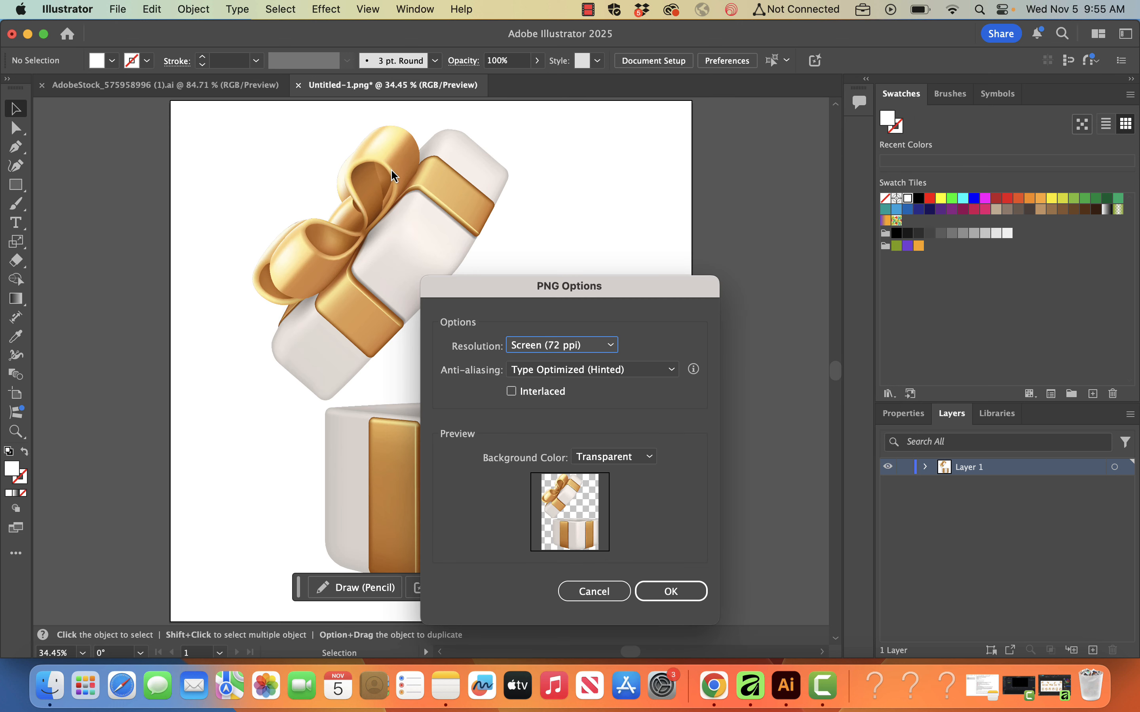
pyautogui.click(594, 592)
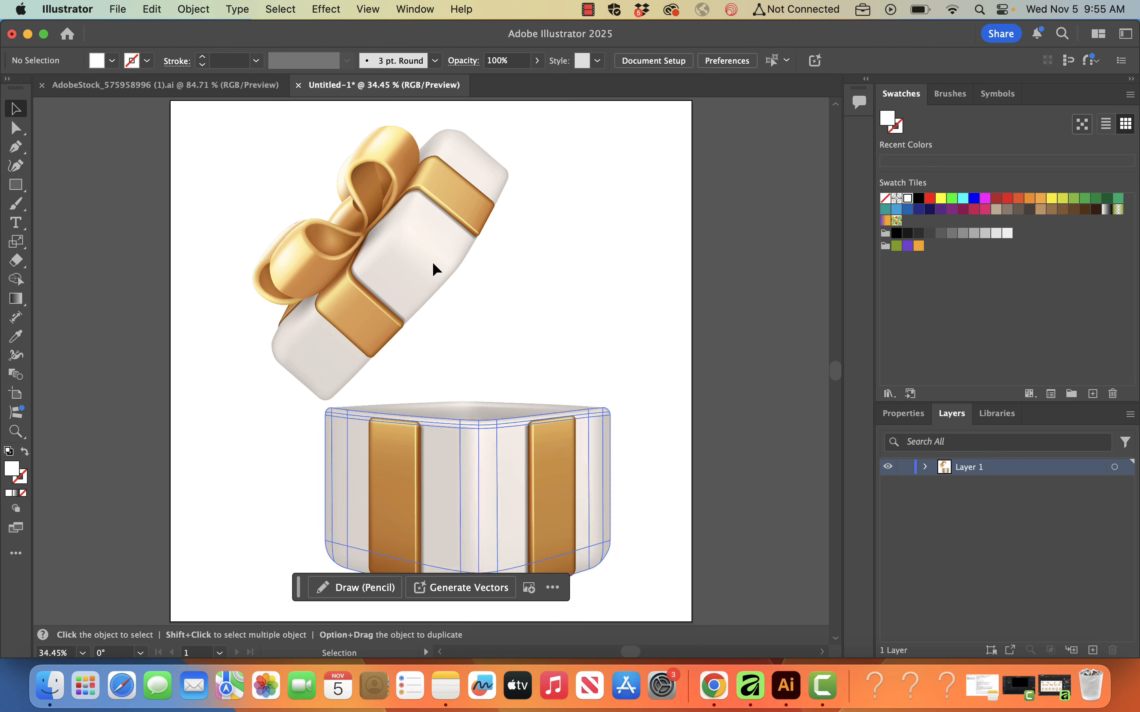
# Export the artboard to the Desktop as Untitled-1.png with Use Artboards enabled, 72 ppi resolution and a transparent background
pyautogui.click(118, 9)
pyautogui.moveTo(143, 382)
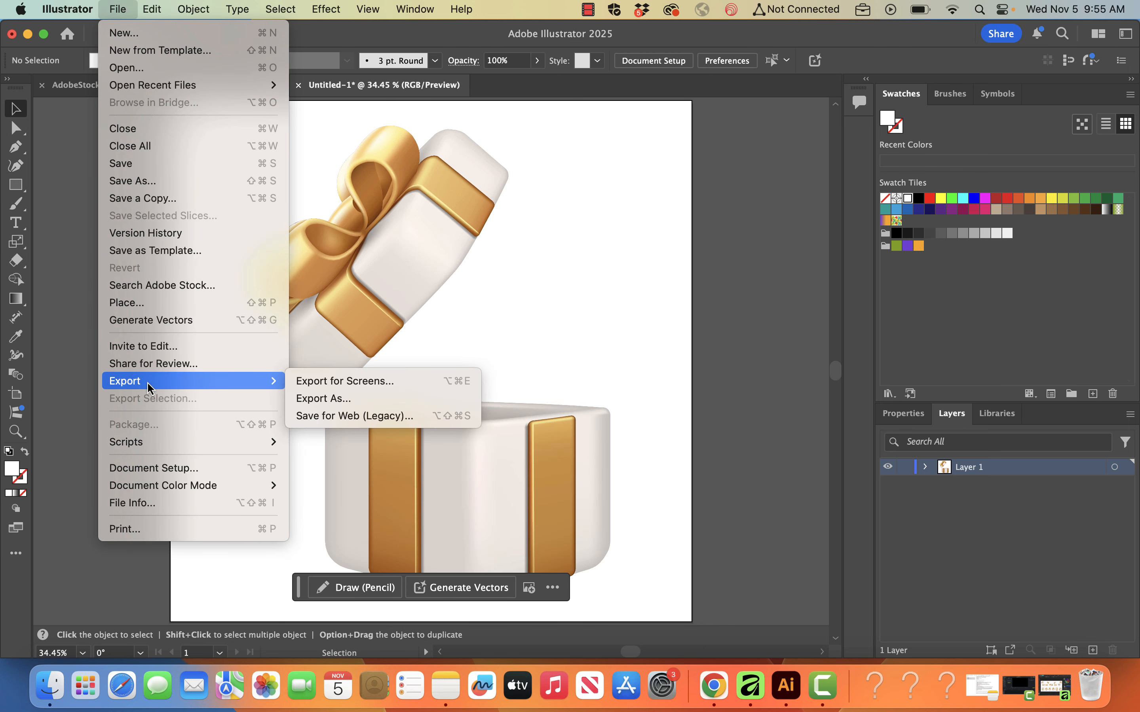
pyautogui.click(309, 401)
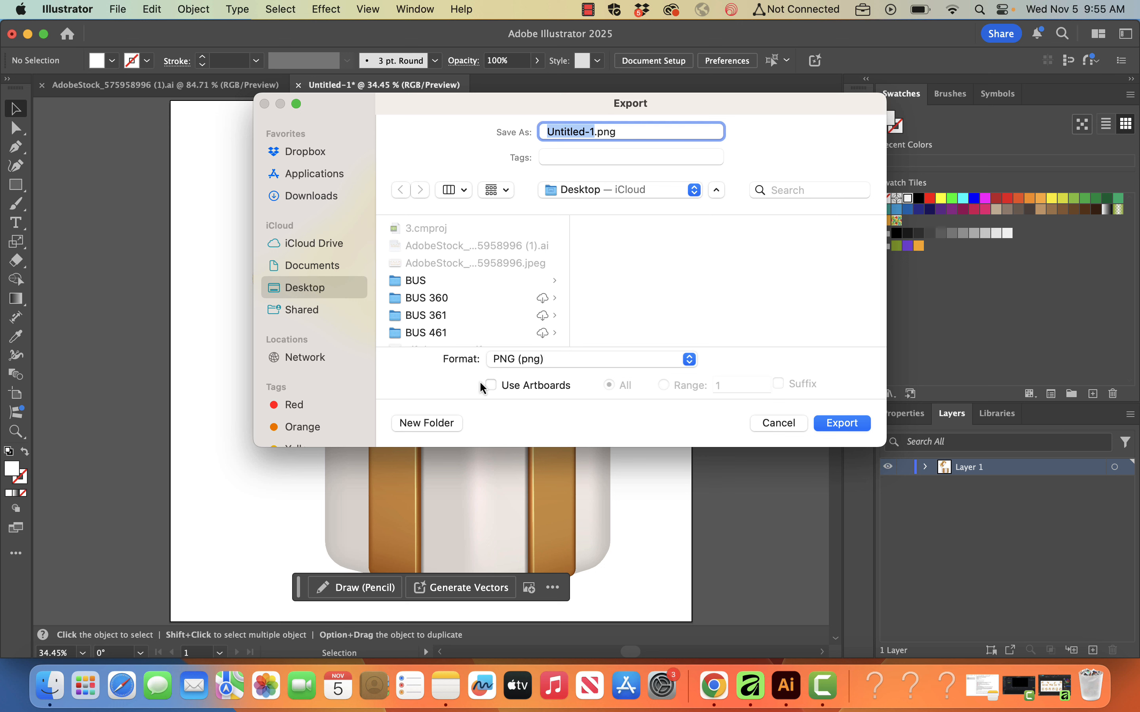
pyautogui.click(491, 385)
pyautogui.click(849, 431)
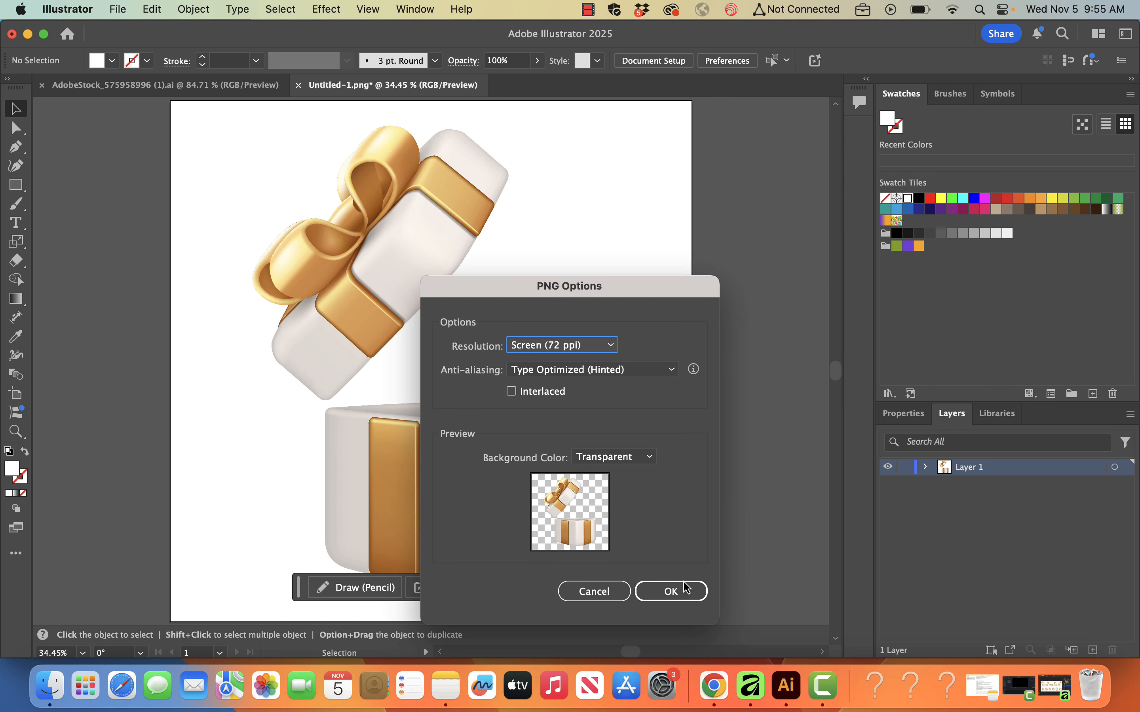
pyautogui.click(688, 589)
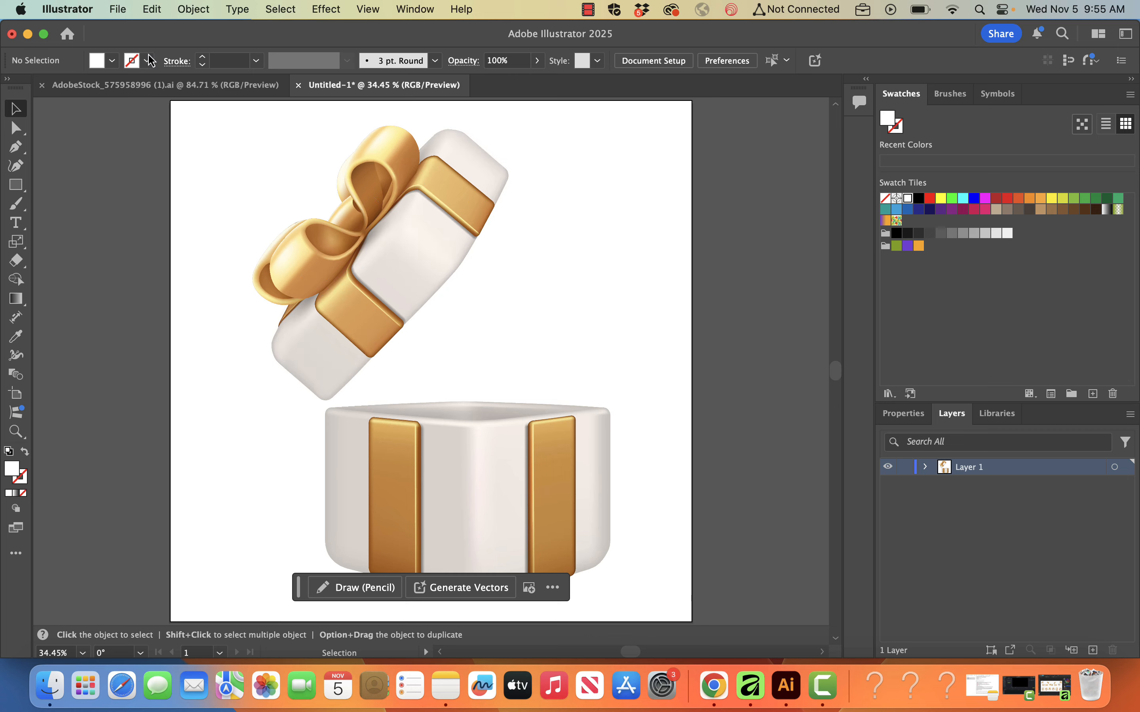
# Minimize Illustrator, open Untitled-1.png from the desktop in Preview to check its transparency, and close it
pyautogui.click(27, 34)
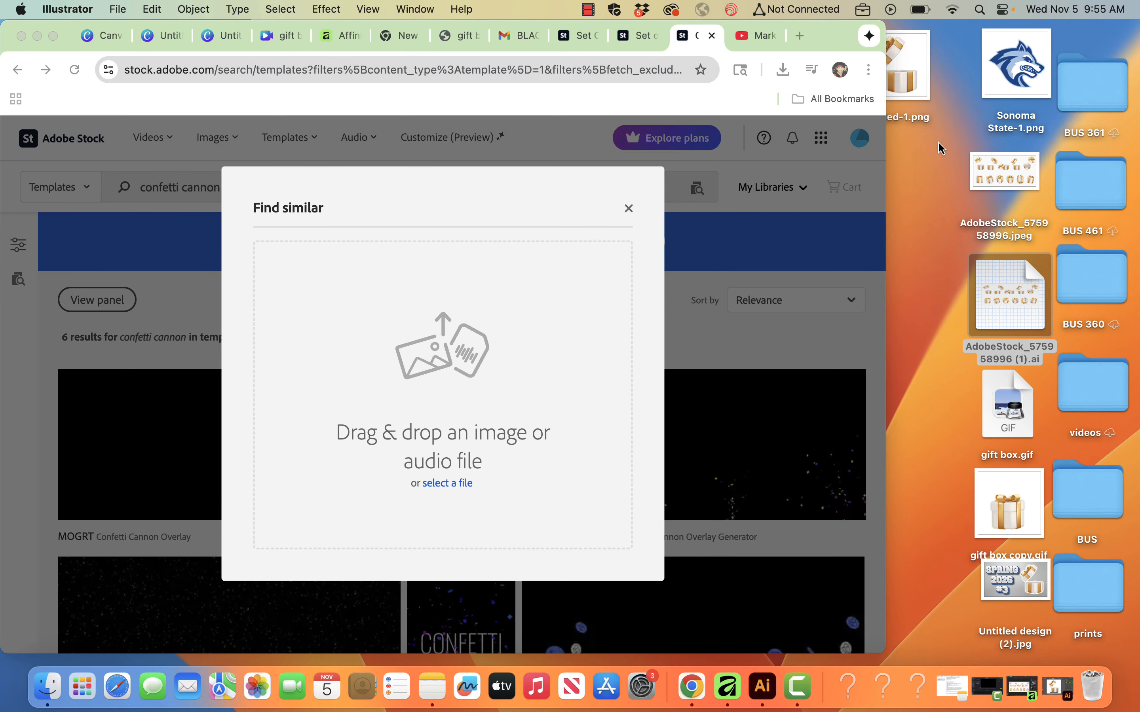
pyautogui.doubleClick(914, 87)
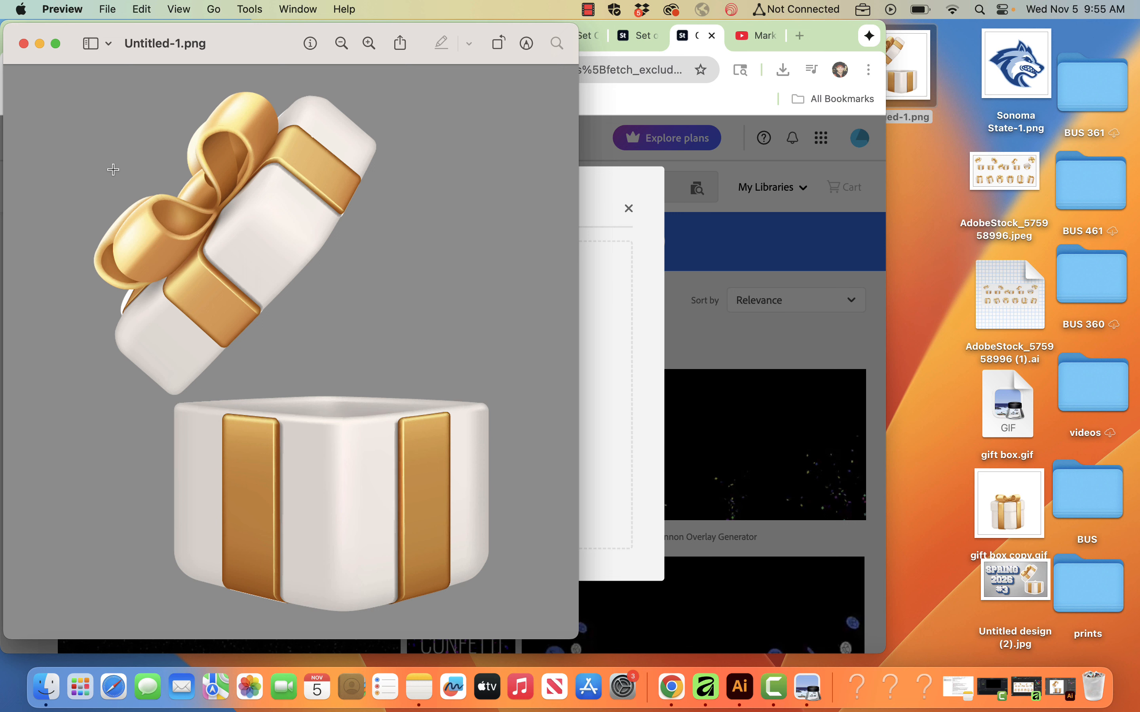
pyautogui.click(23, 43)
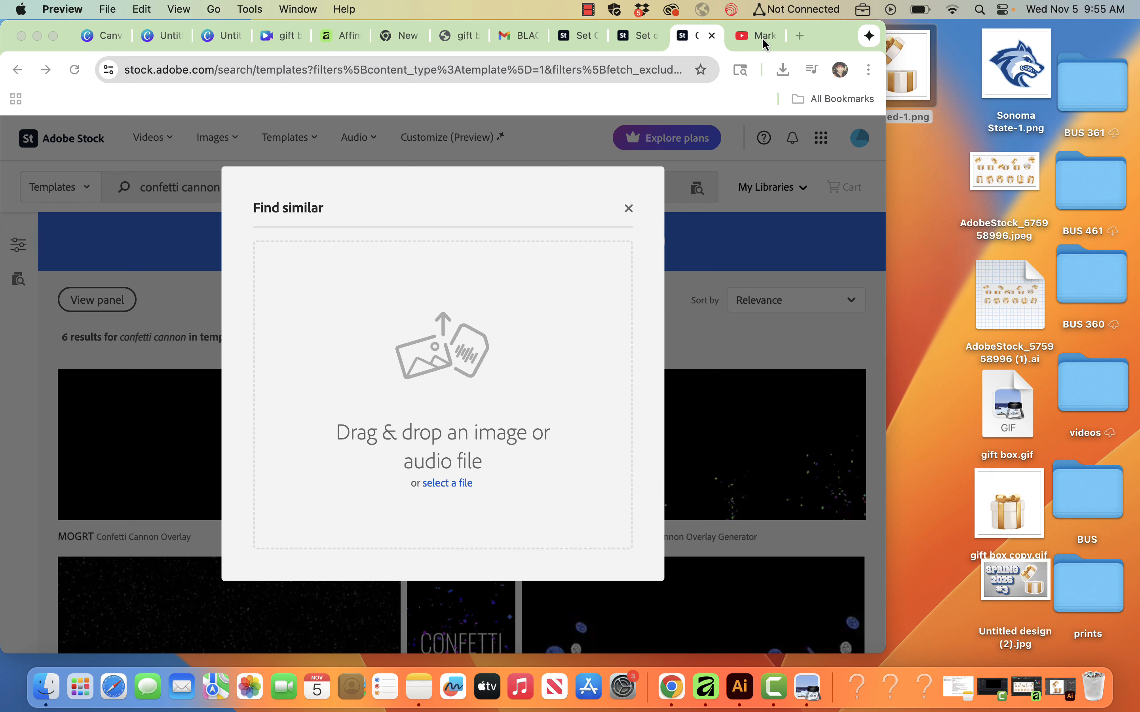
# Switch to the Canva design in Chrome and create a new custom-size design of 1080 × 1080 px
pyautogui.click(233, 42)
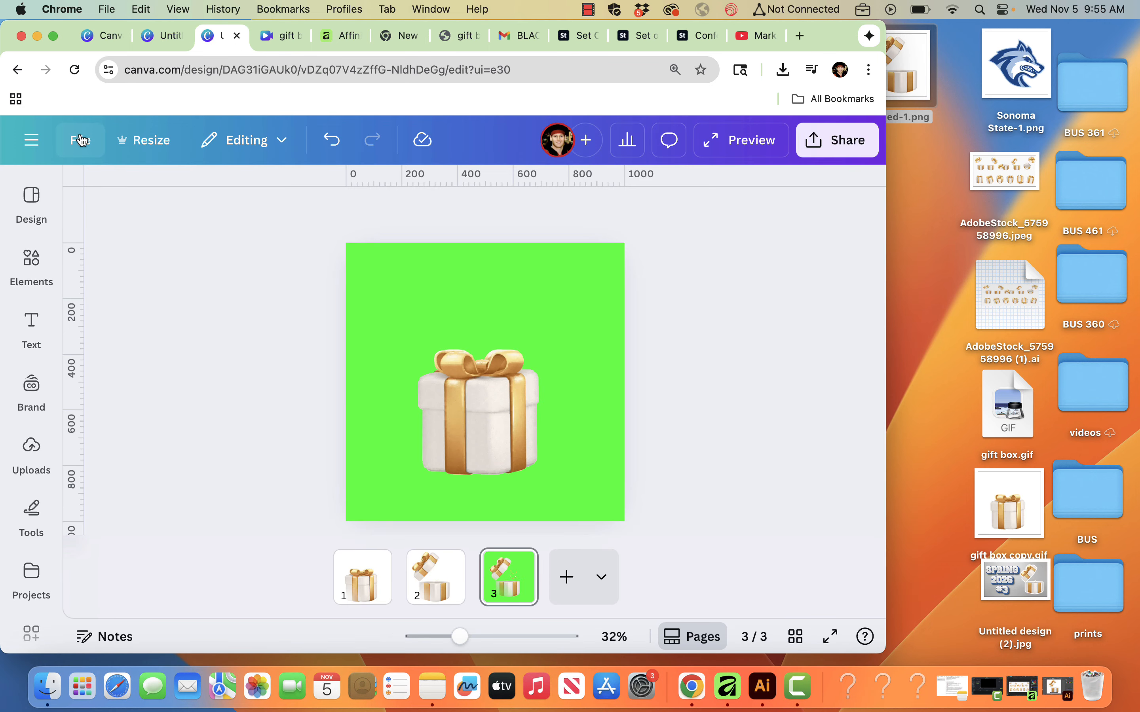
pyautogui.click(32, 140)
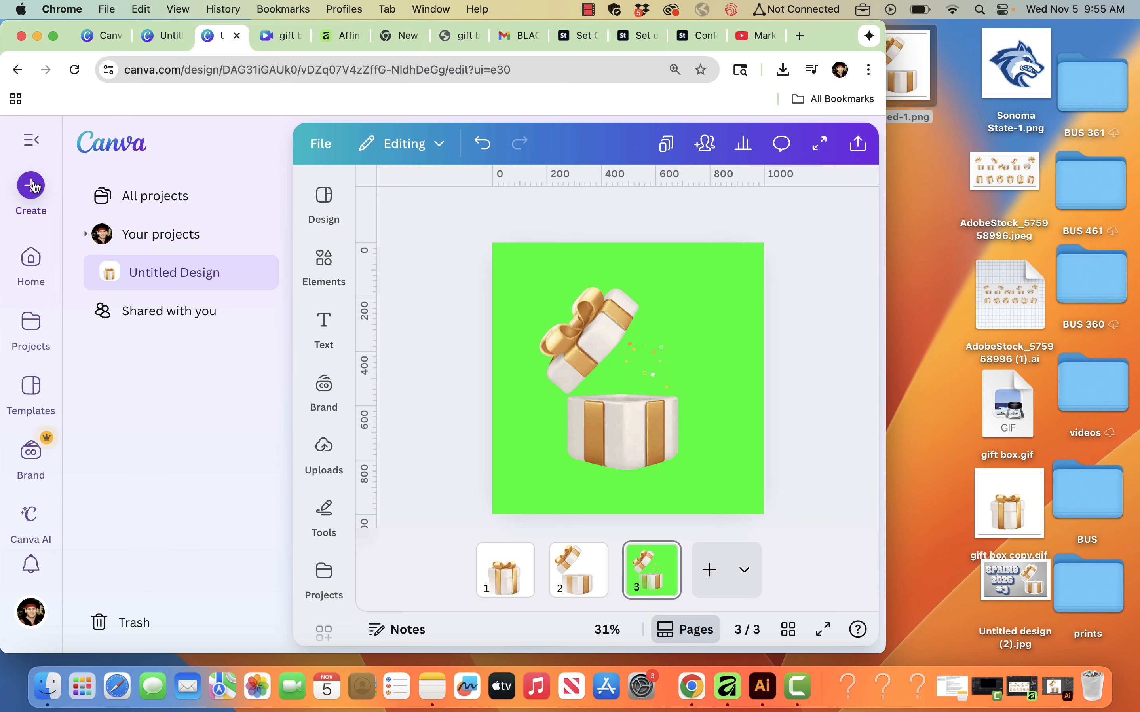
pyautogui.click(31, 186)
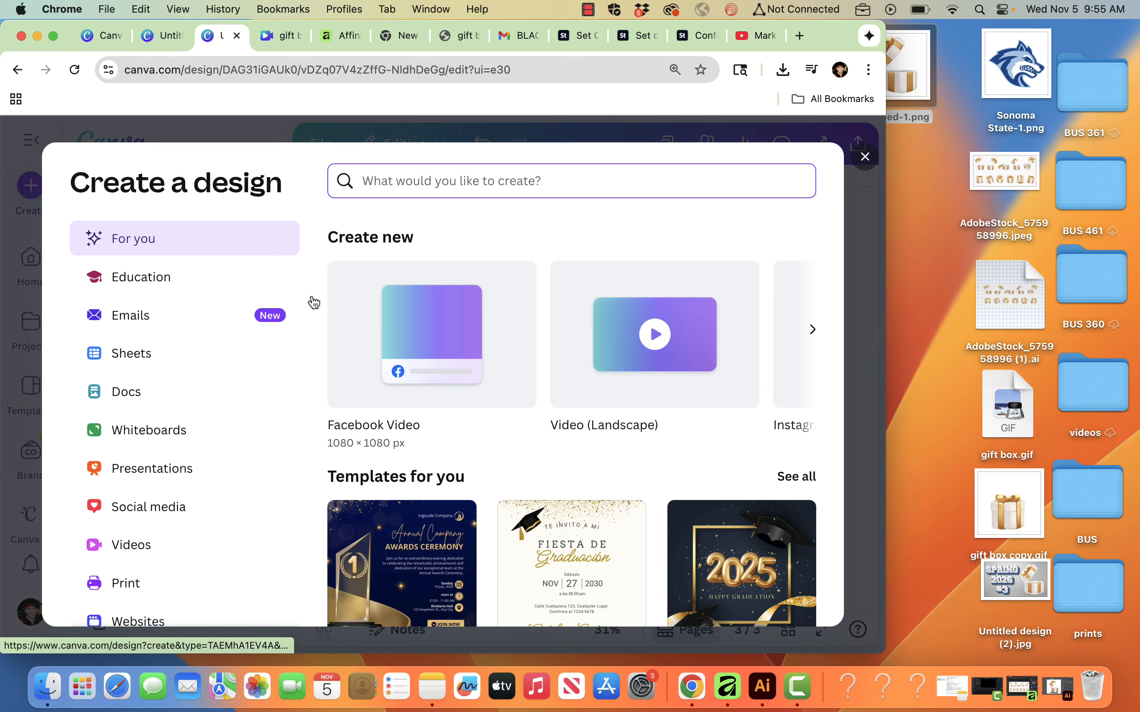
pyautogui.scroll(-3, 146, 510)
pyautogui.click(148, 533)
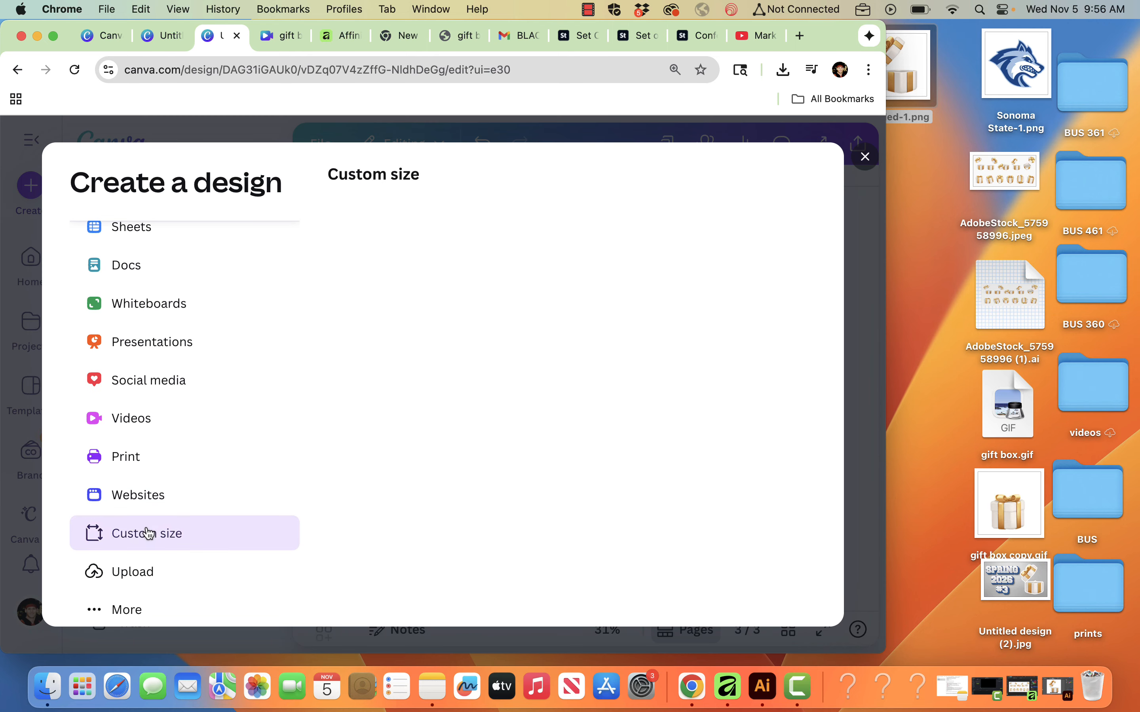
pyautogui.write('1080')
pyautogui.press('Tab')
pyautogui.write('1089')
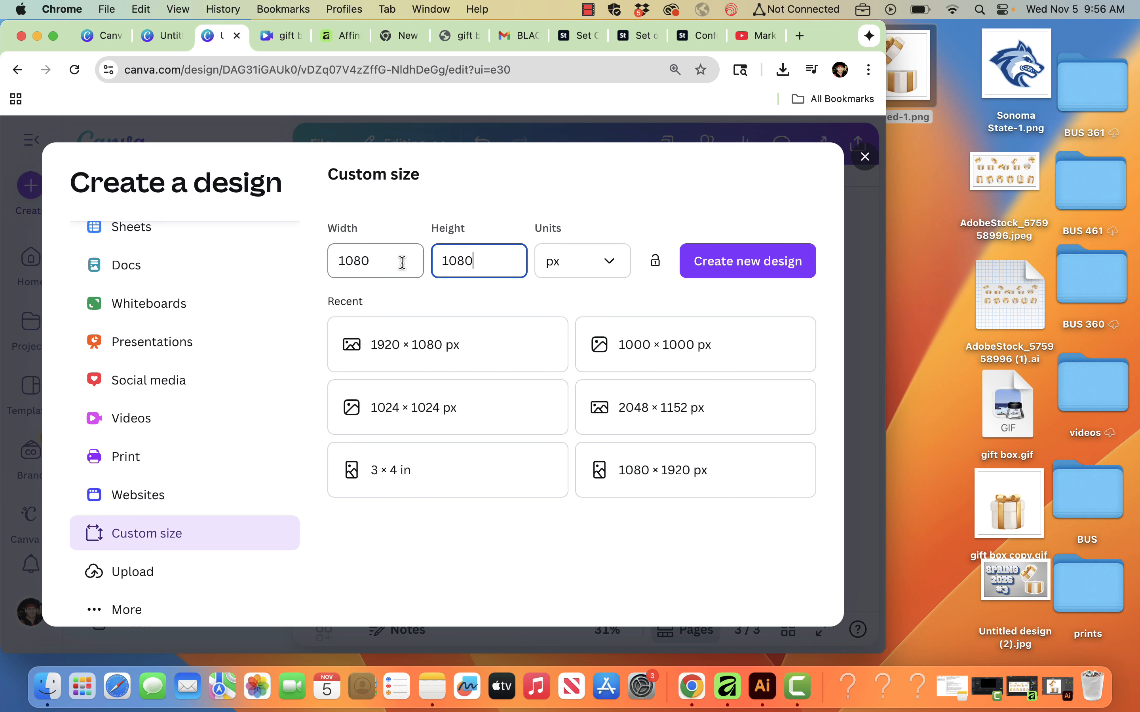
pyautogui.click(742, 267)
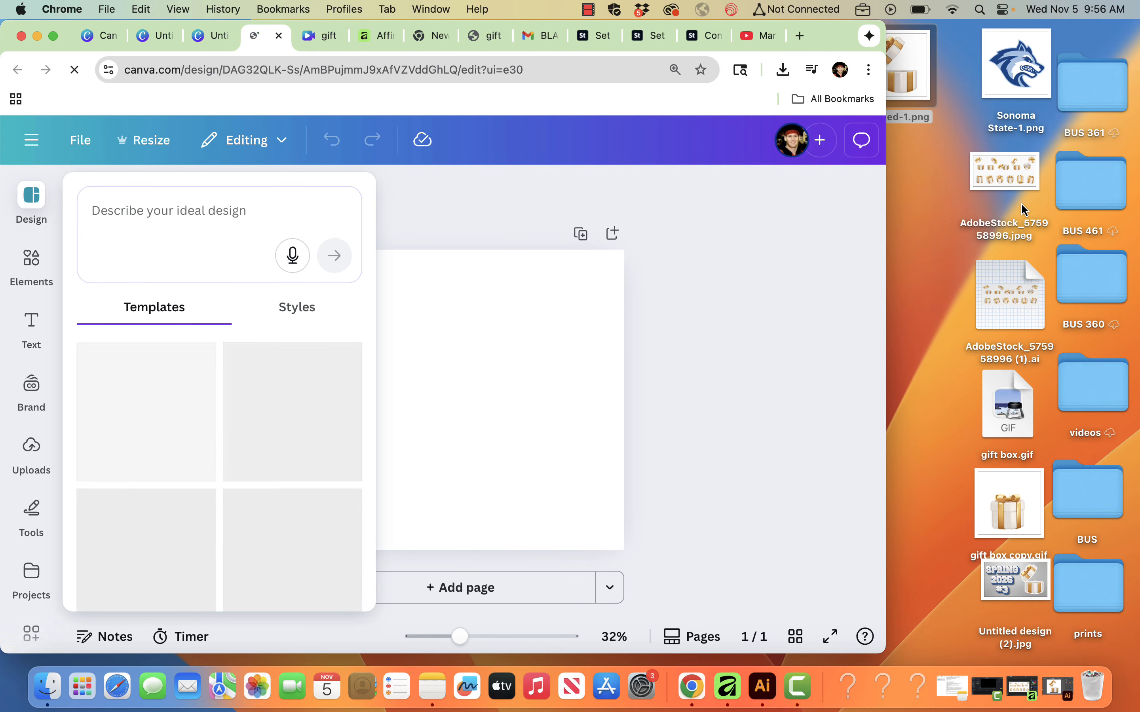
# Place AdobeStock_575958996.jpeg from the desktop onto the blank Canva page
pyautogui.click(1004, 190)
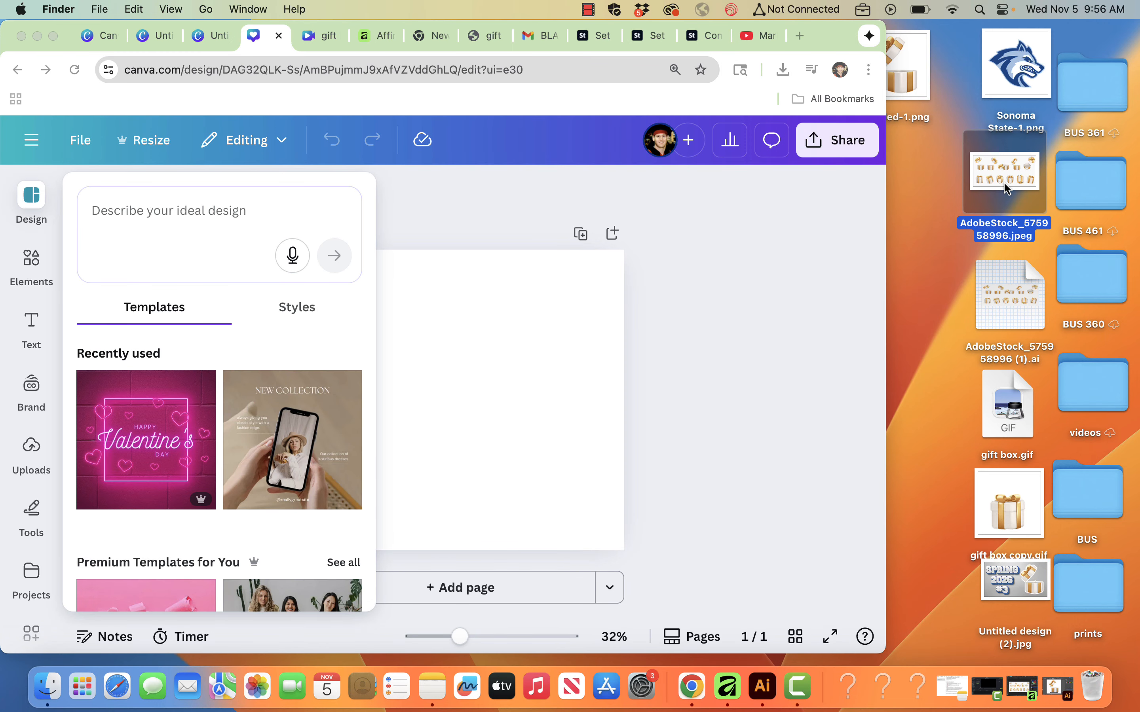
pyautogui.moveTo(1015, 166); pyautogui.dragTo(479, 346)
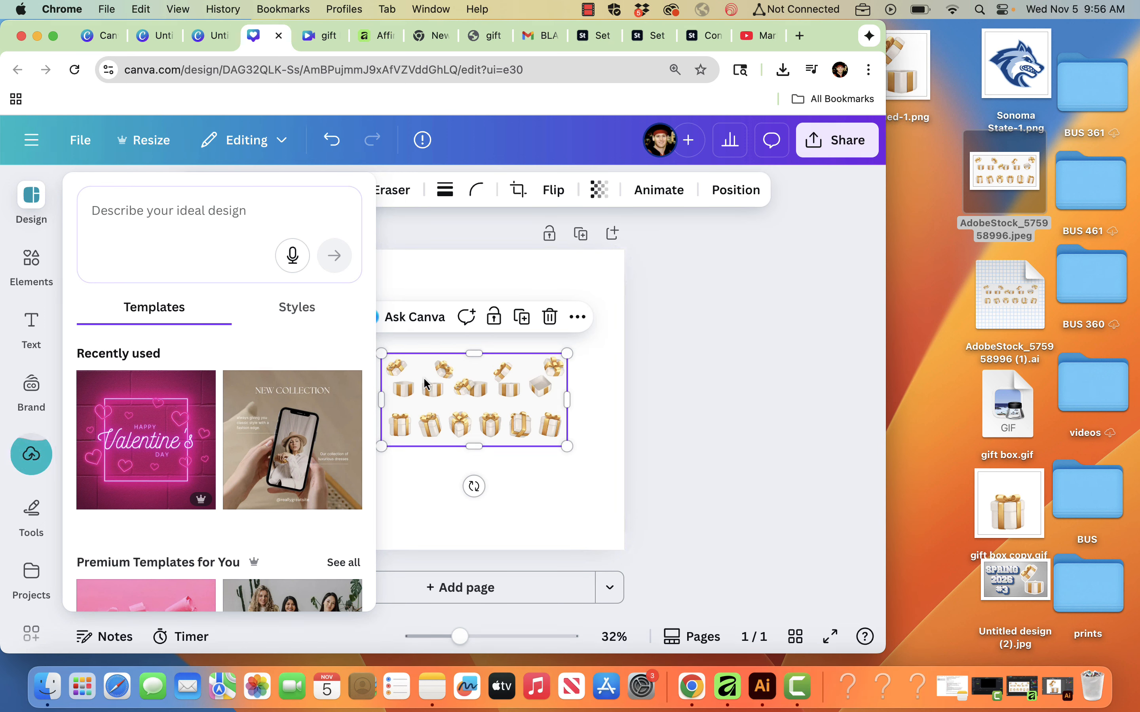
pyautogui.press('super+0')
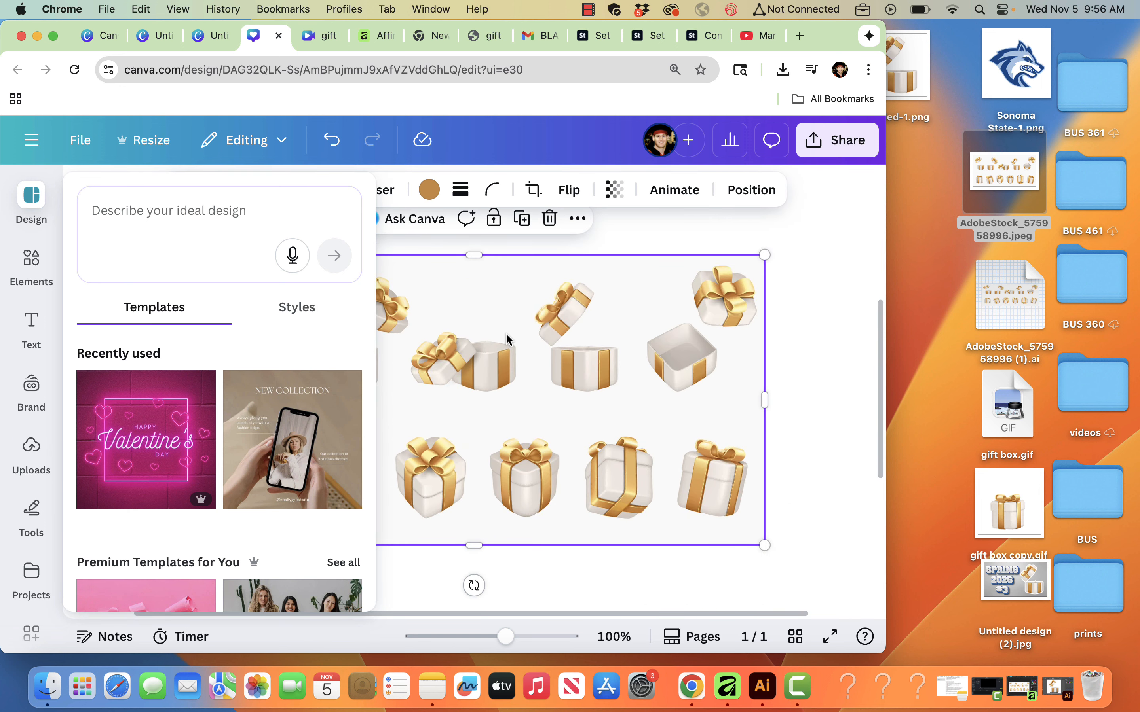
pyautogui.scroll(-10, 506, 337)
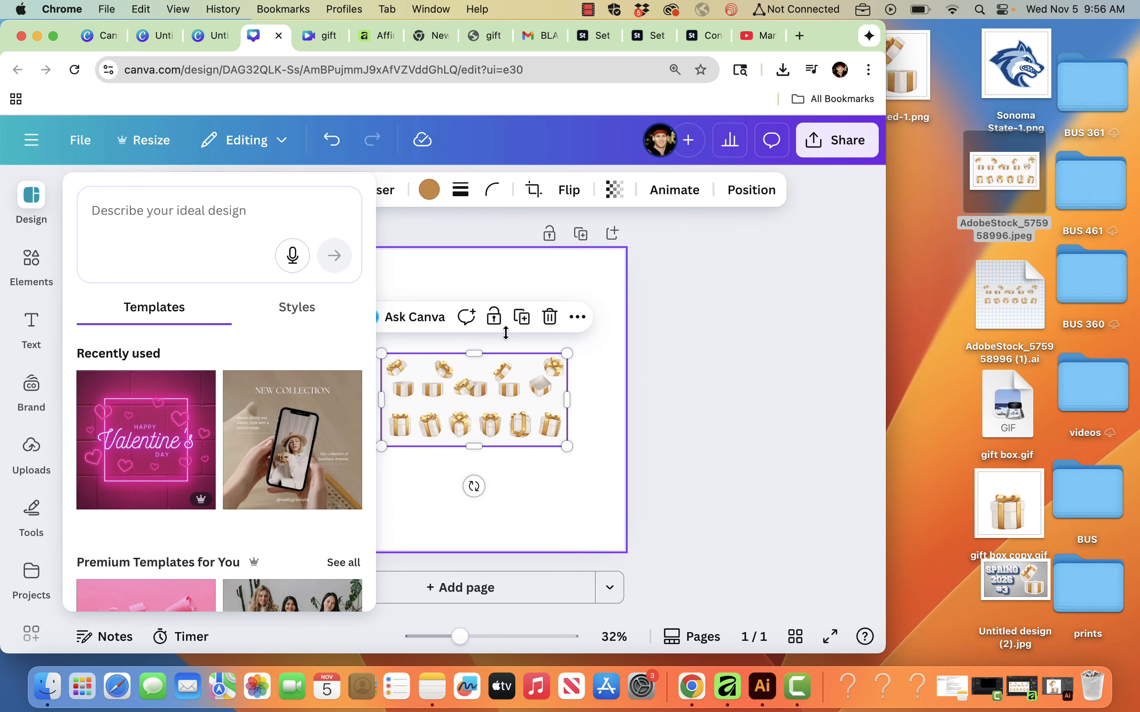
pyautogui.click(703, 334)
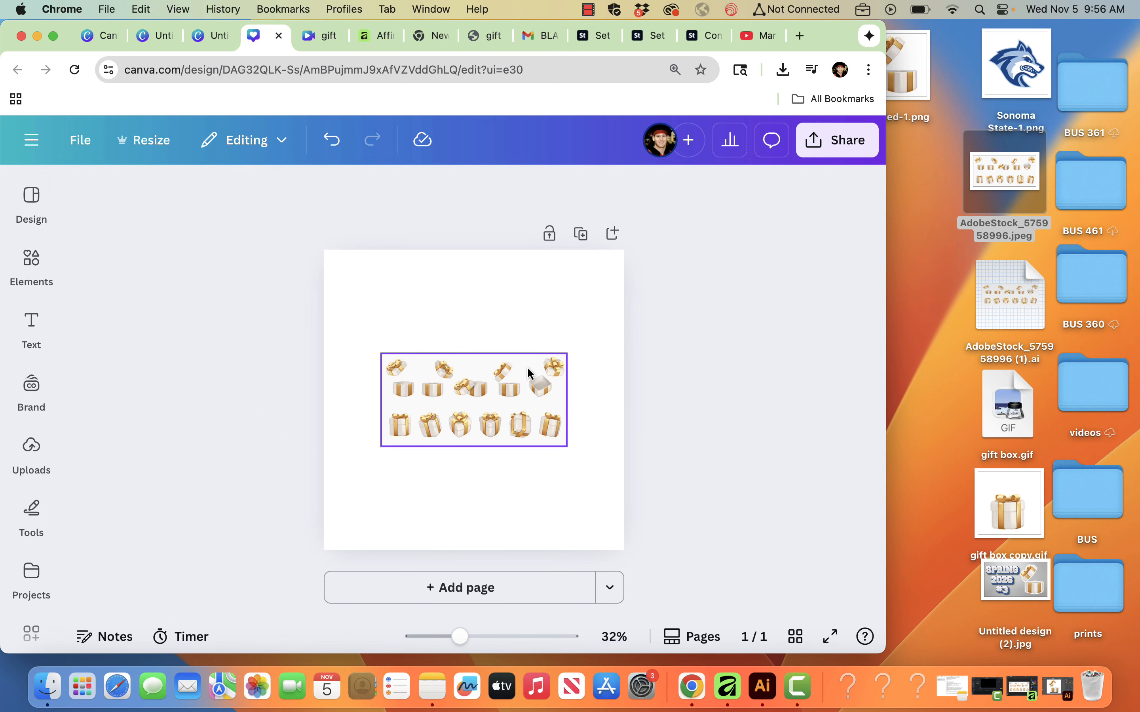
# Enlarge the gift box sheet proportionally and reposition it until the upright open box with its tilted lid sits large on the page
pyautogui.click(545, 373)
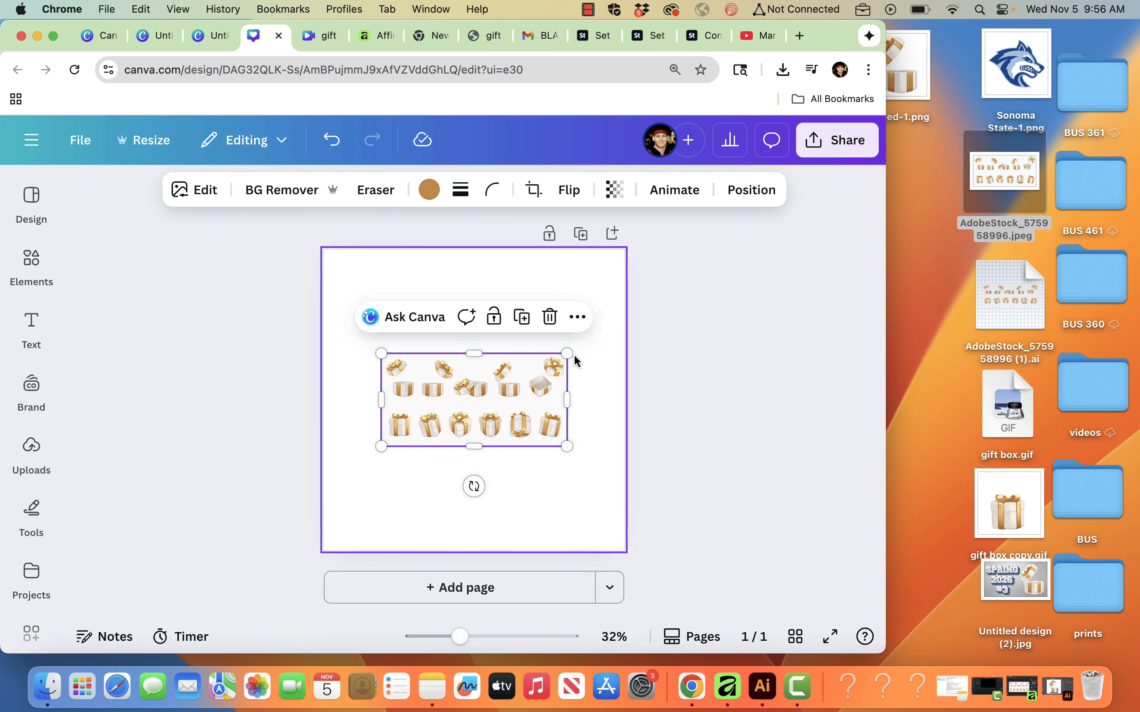
pyautogui.moveTo(568, 354); pyautogui.dragTo(680, 250)
pyautogui.moveTo(569, 310); pyautogui.dragTo(484, 341)
pyautogui.moveTo(625, 307); pyautogui.dragTo(664, 255)
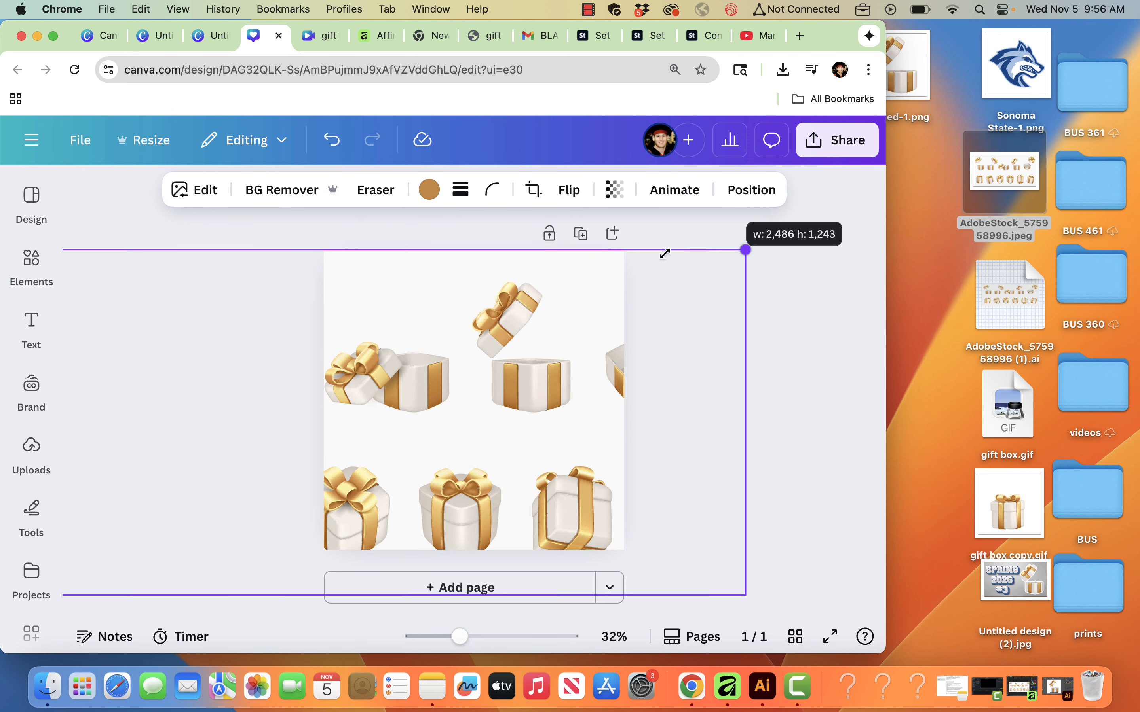
pyautogui.moveTo(718, 191); pyautogui.dragTo(797, 143)
pyautogui.moveTo(556, 374); pyautogui.dragTo(472, 444)
pyautogui.moveTo(708, 324); pyautogui.dragTo(709, 324)
pyautogui.moveTo(740, 285); pyautogui.dragTo(853, 227)
pyautogui.moveTo(537, 377); pyautogui.dragTo(492, 405)
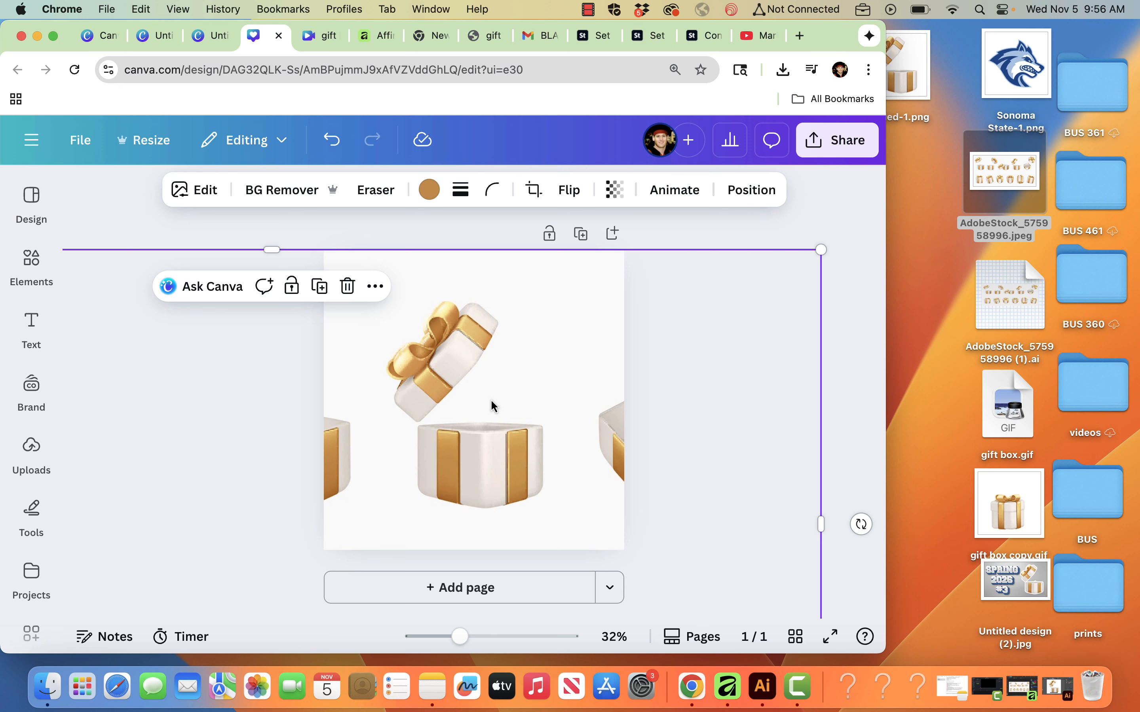
# Crop the sheet's lower, right and left edges so that only the upright open gift box remains
pyautogui.press('super+minus')
pyautogui.press('super+minus')
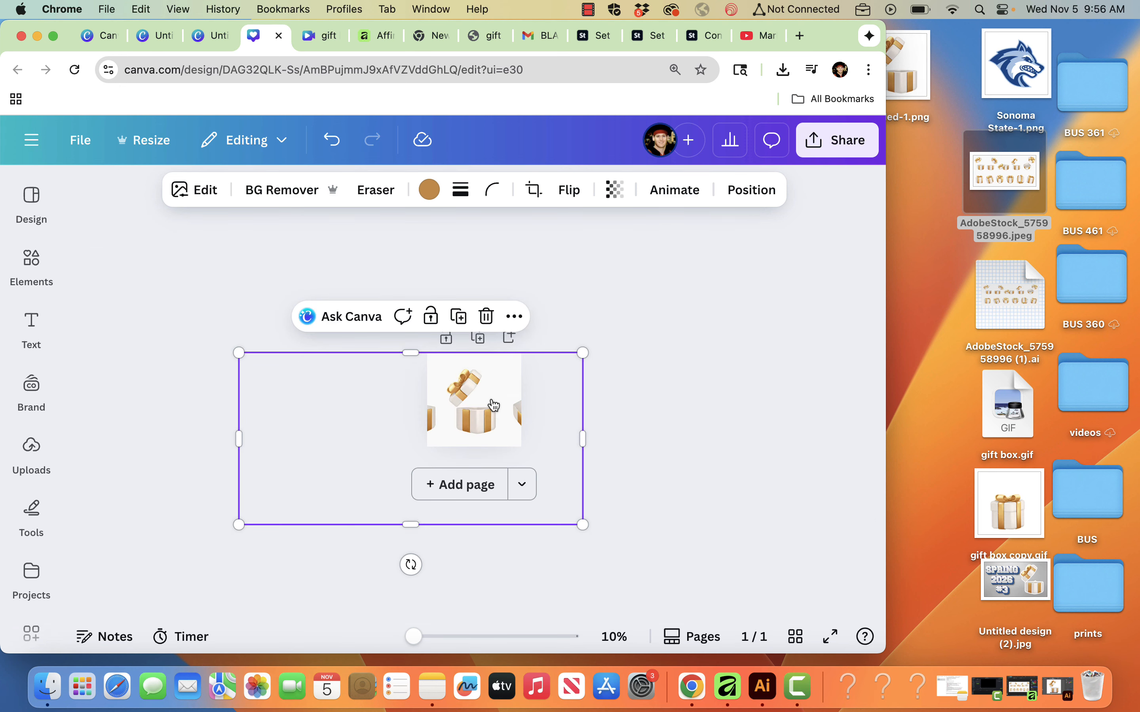
pyautogui.moveTo(403, 521); pyautogui.dragTo(408, 437)
pyautogui.moveTo(583, 395); pyautogui.dragTo(499, 398)
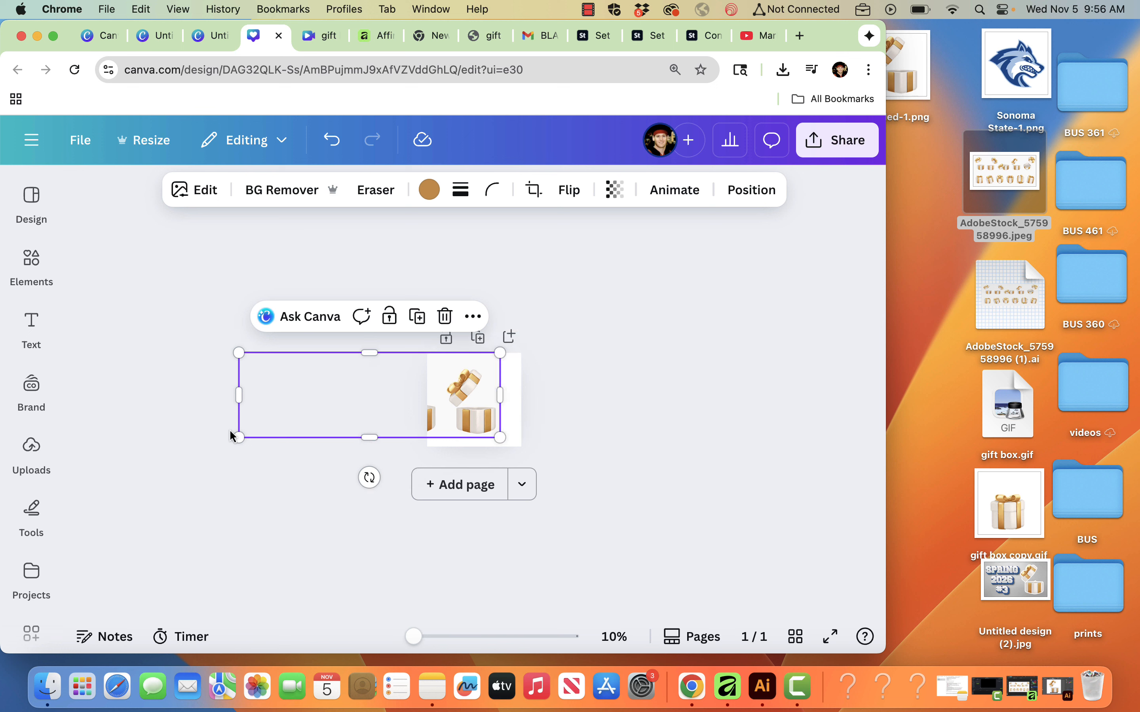
pyautogui.moveTo(240, 396); pyautogui.dragTo(471, 364)
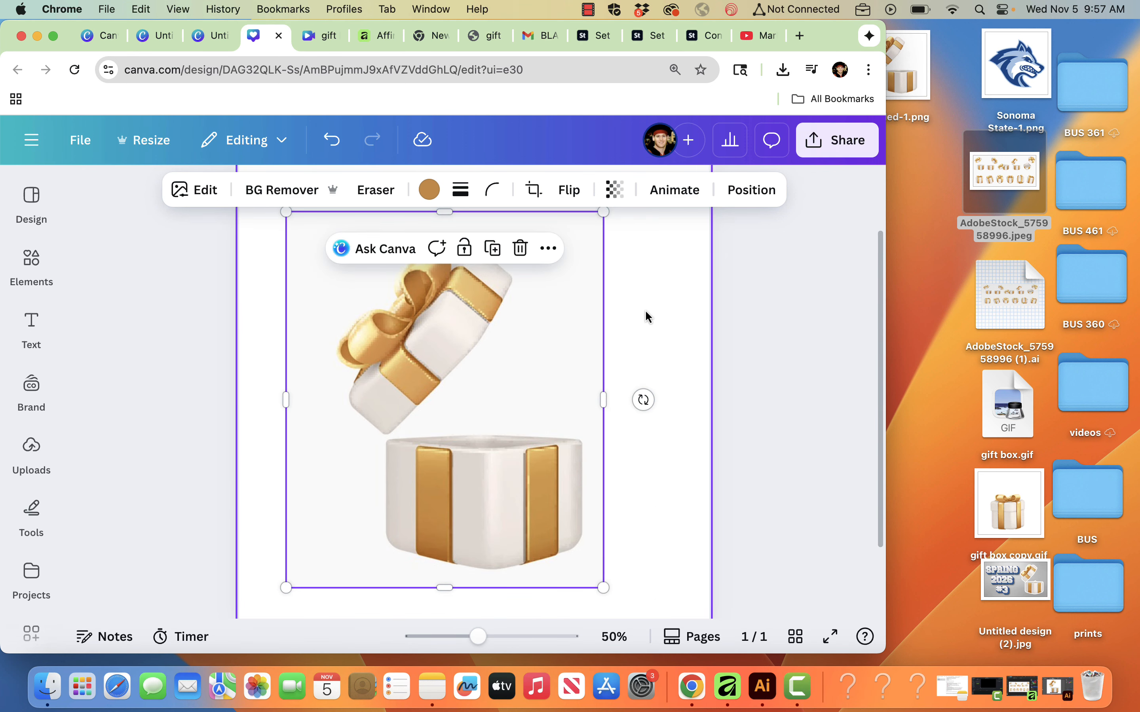
# Enlarge the cropped open gift box to nearly the full page height, recentre it and remove its background
pyautogui.scroll(2, 645, 316)
pyautogui.scroll(-3, 622, 280)
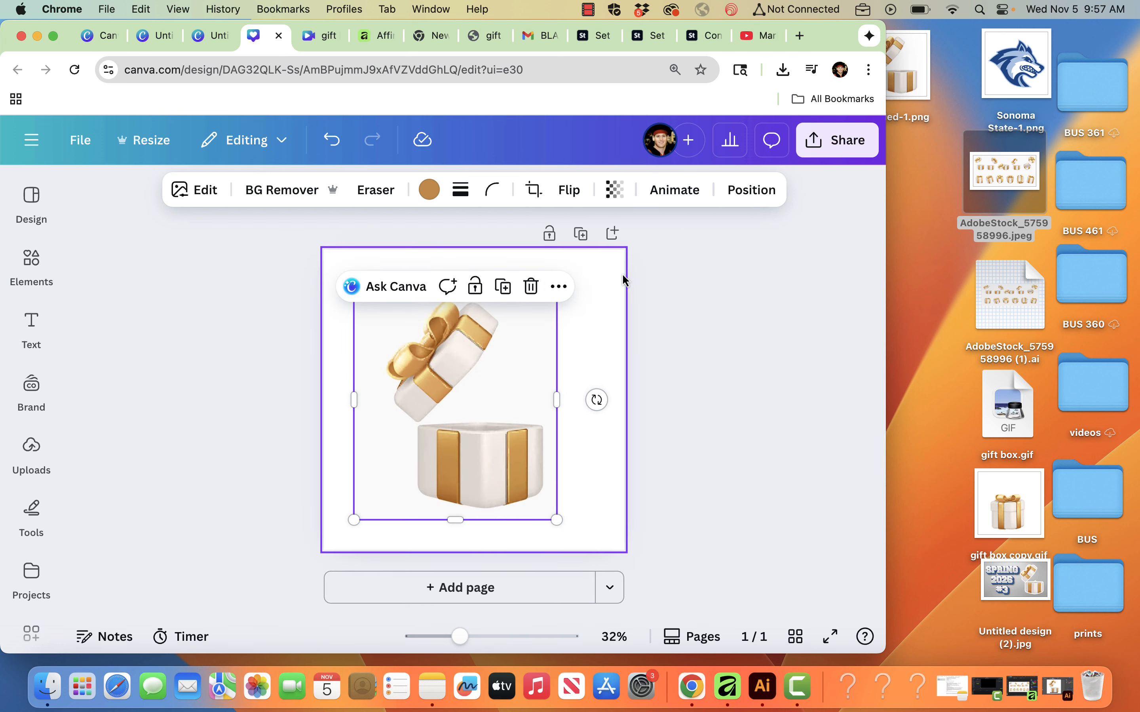
pyautogui.moveTo(556, 281); pyautogui.dragTo(602, 231)
pyautogui.moveTo(518, 422); pyautogui.dragTo(502, 441)
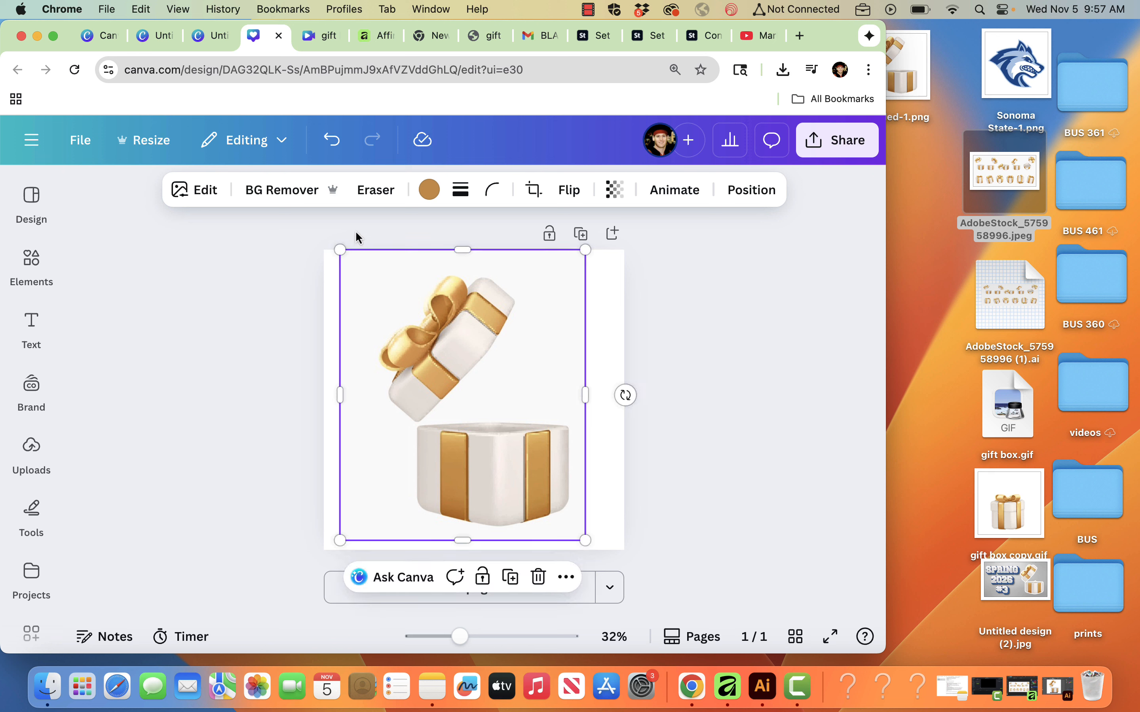
pyautogui.click(297, 197)
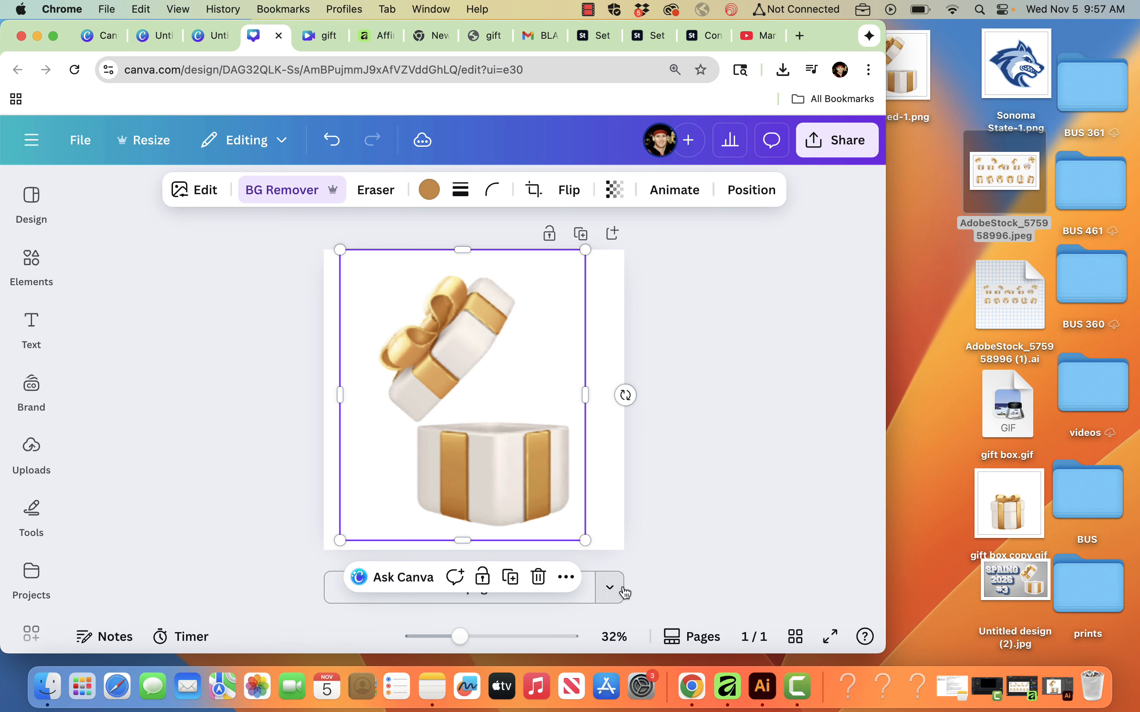
# Add a second page, show the page thumbnails, and place AdobeStock_575958996.jpeg on the new page
pyautogui.press('super+minus')
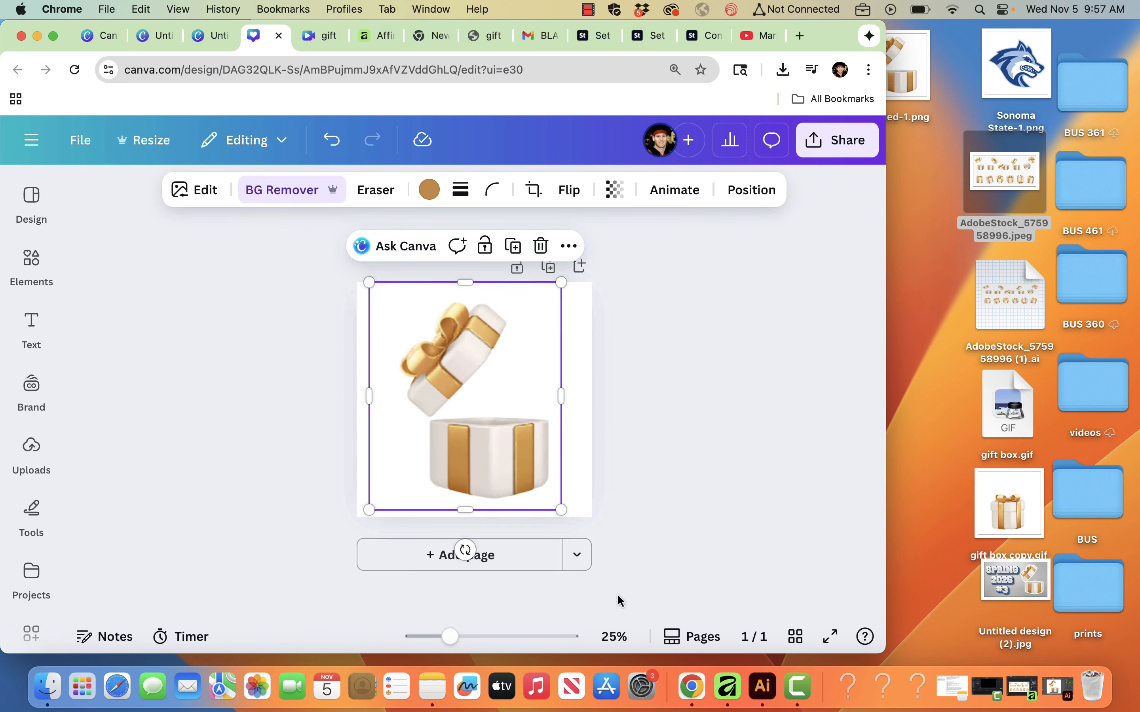
pyautogui.click(584, 557)
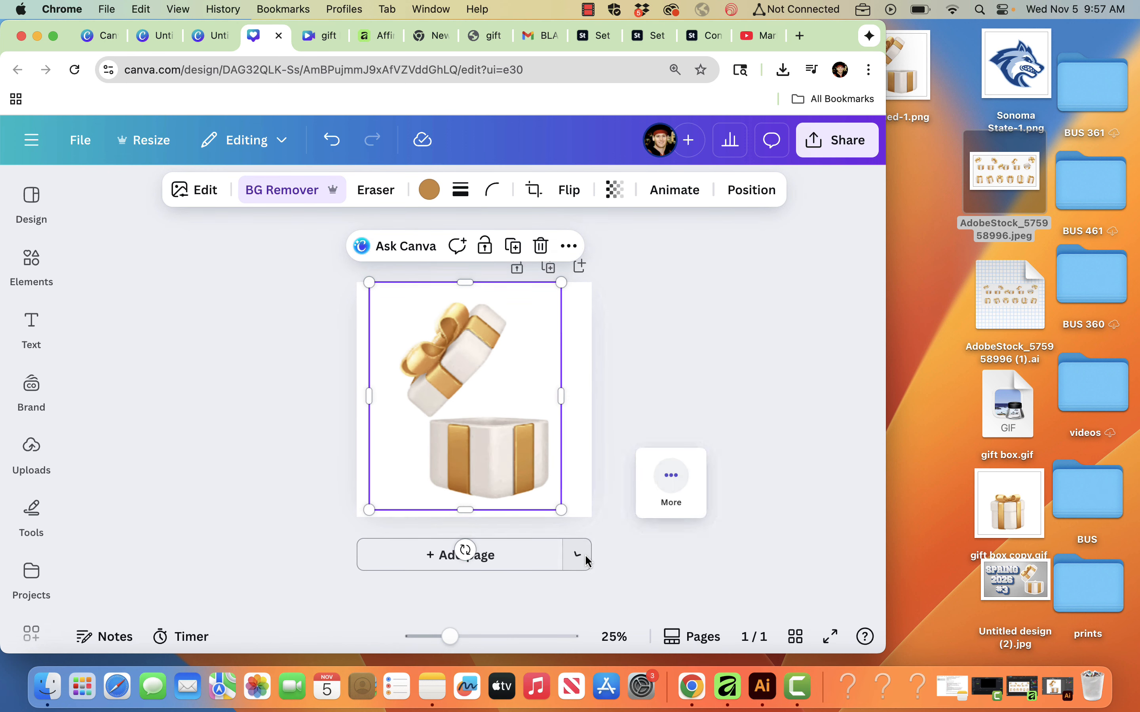
pyautogui.click(524, 564)
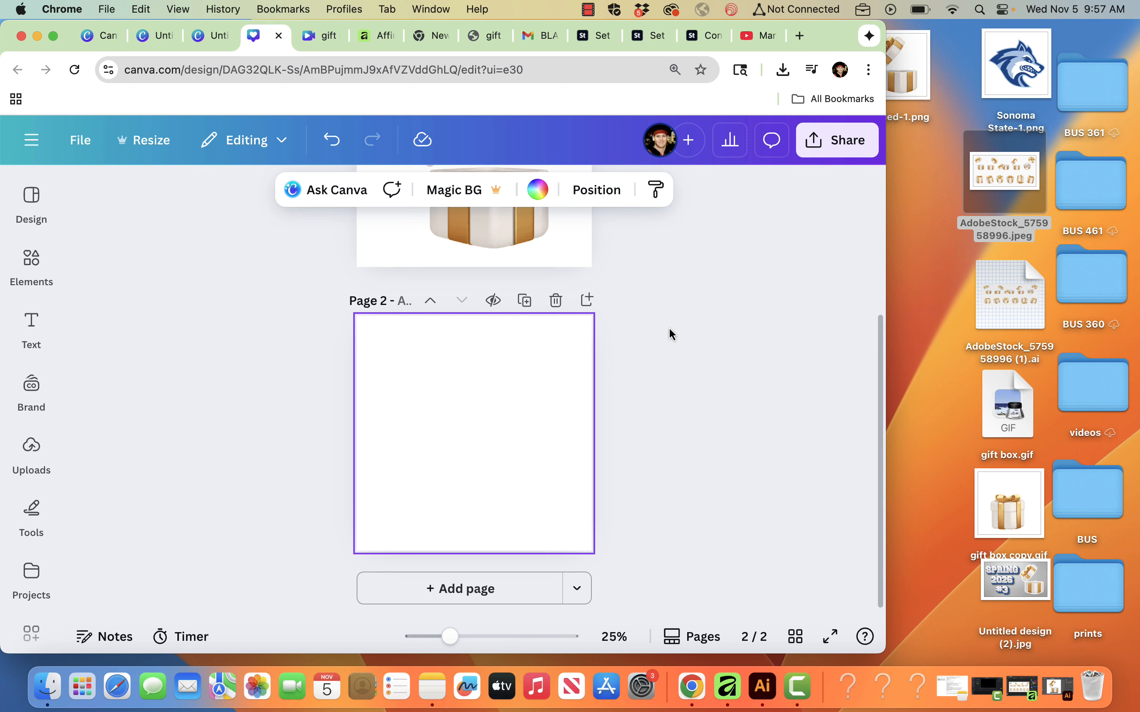
pyautogui.click(692, 636)
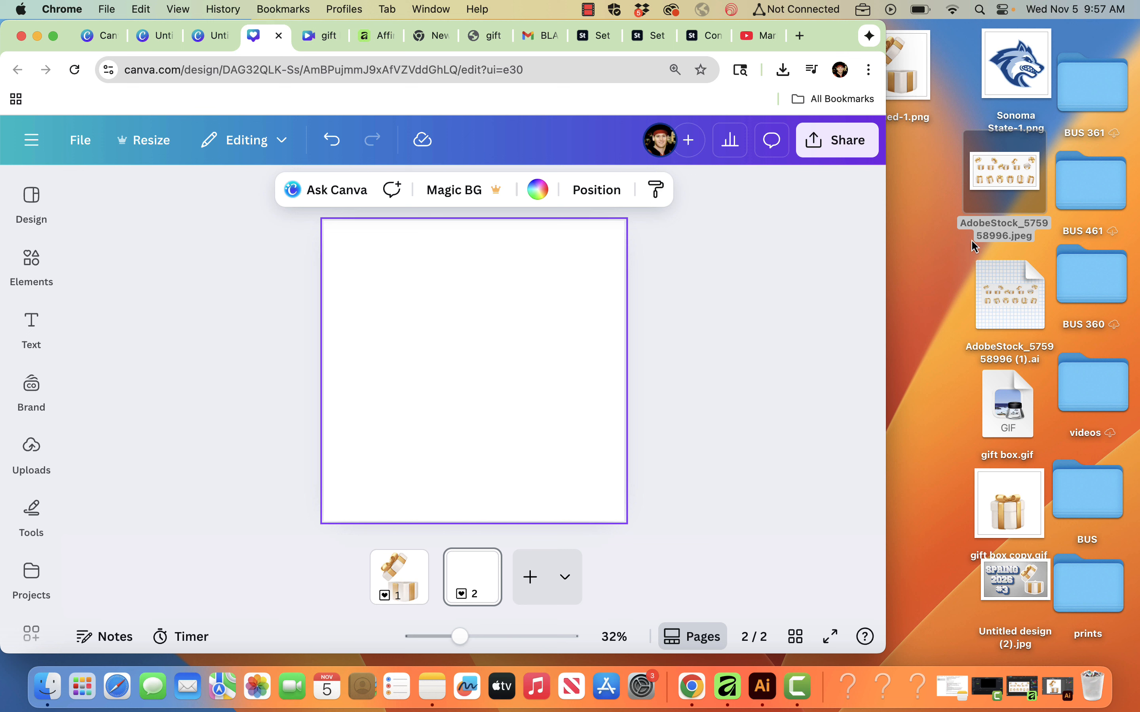
pyautogui.moveTo(986, 193); pyautogui.dragTo(468, 347)
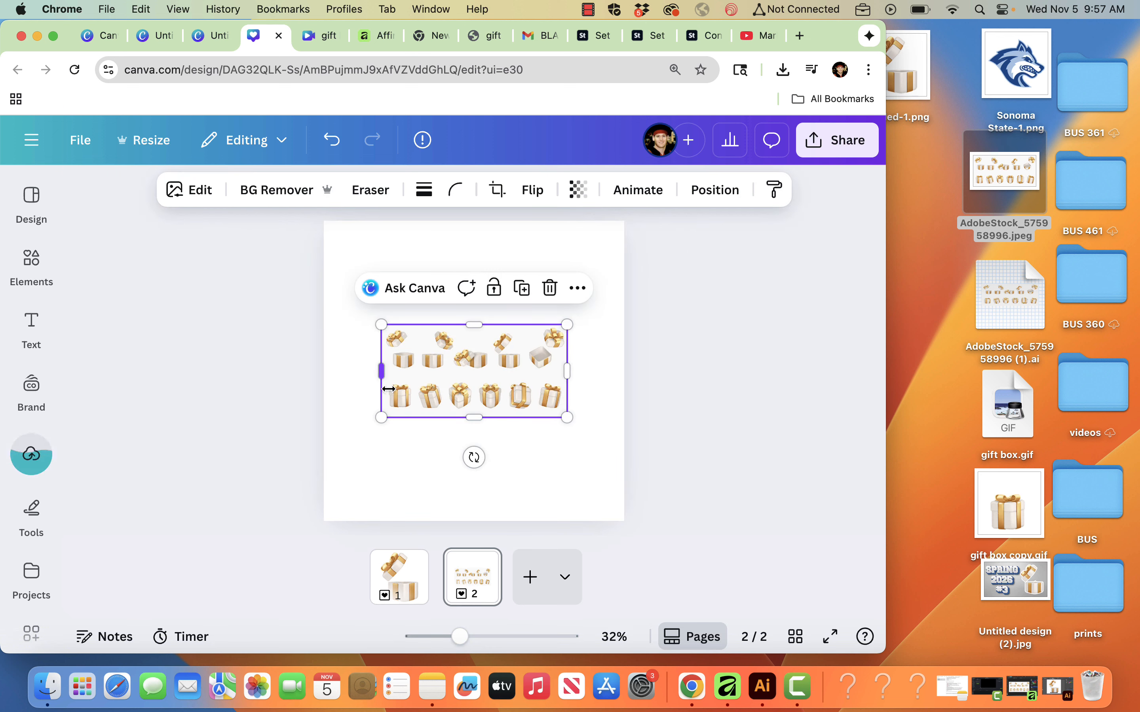
# Crop the sheet on page 2 to the front-facing closed gift box and enlarge it to span the page width
pyautogui.moveTo(566, 364); pyautogui.dragTo(419, 371)
pyautogui.moveTo(400, 325); pyautogui.dragTo(572, 264)
pyautogui.moveTo(438, 401); pyautogui.dragTo(501, 394)
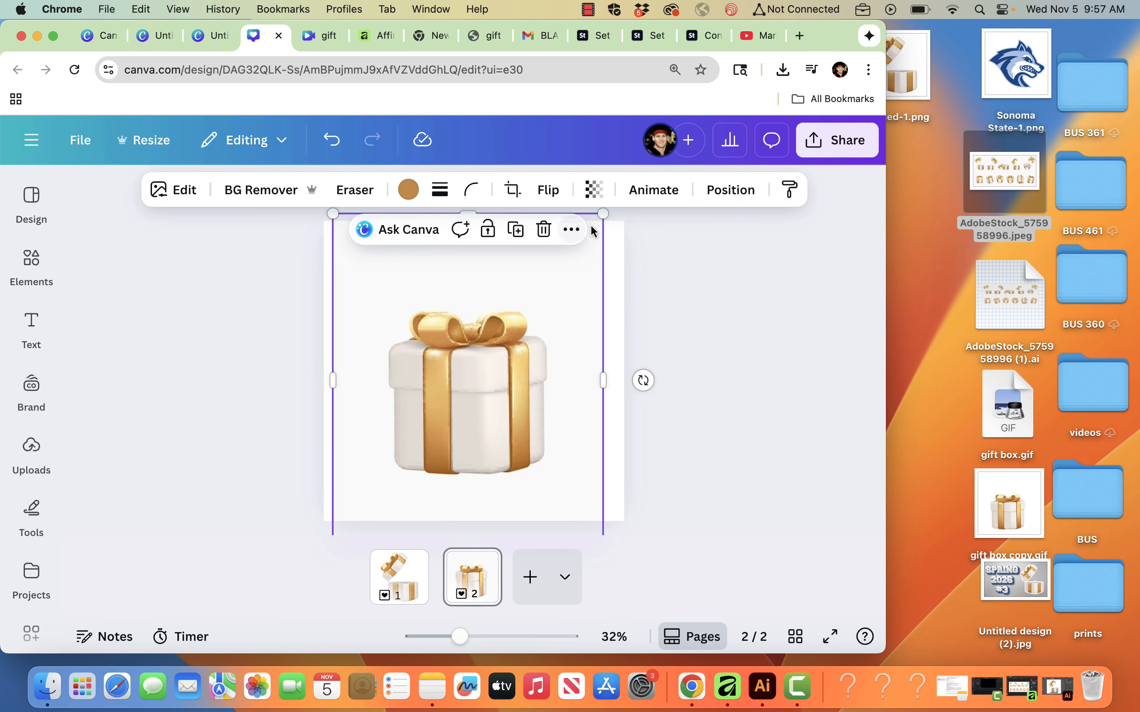
pyautogui.moveTo(603, 213); pyautogui.dragTo(625, 207)
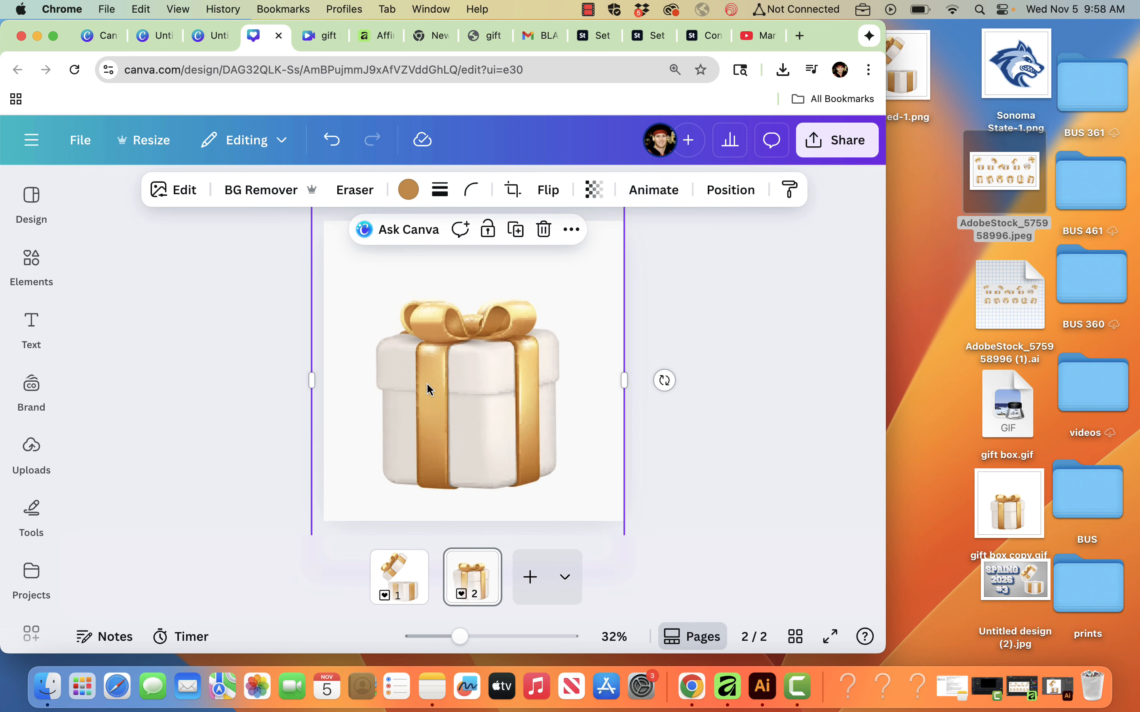
# Move the closed-box page ahead of the open-box page and compare the box sizes on both pages
pyautogui.moveTo(483, 570); pyautogui.dragTo(393, 570)
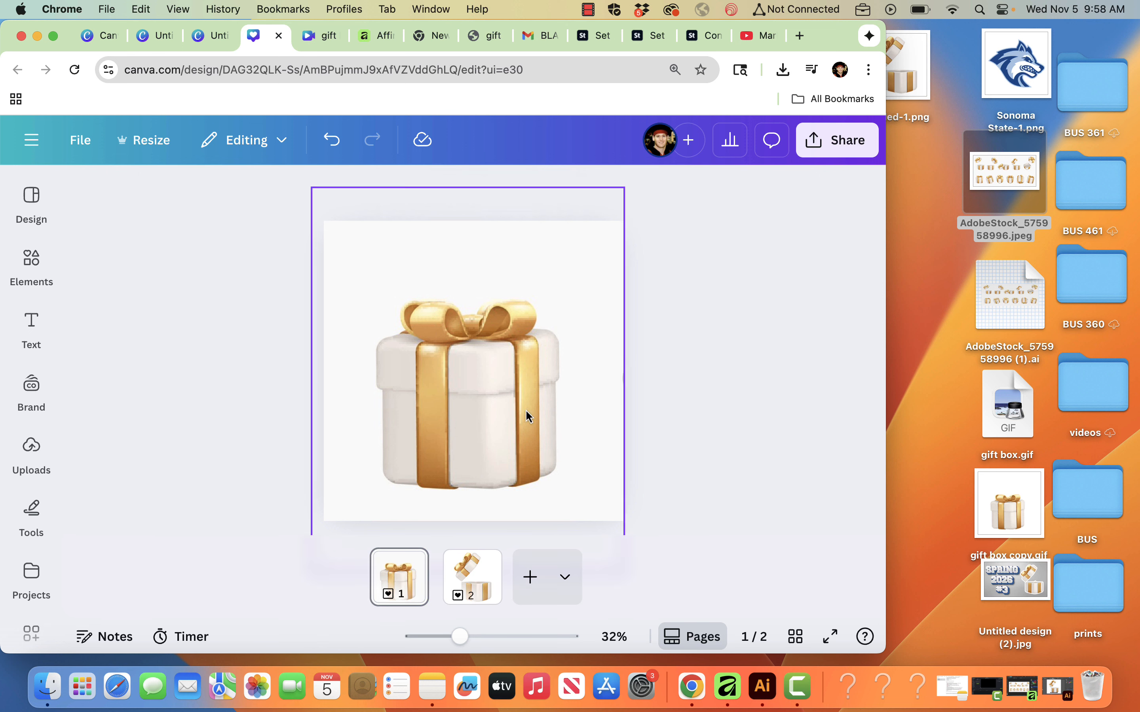
pyautogui.click(406, 574)
pyautogui.click(473, 582)
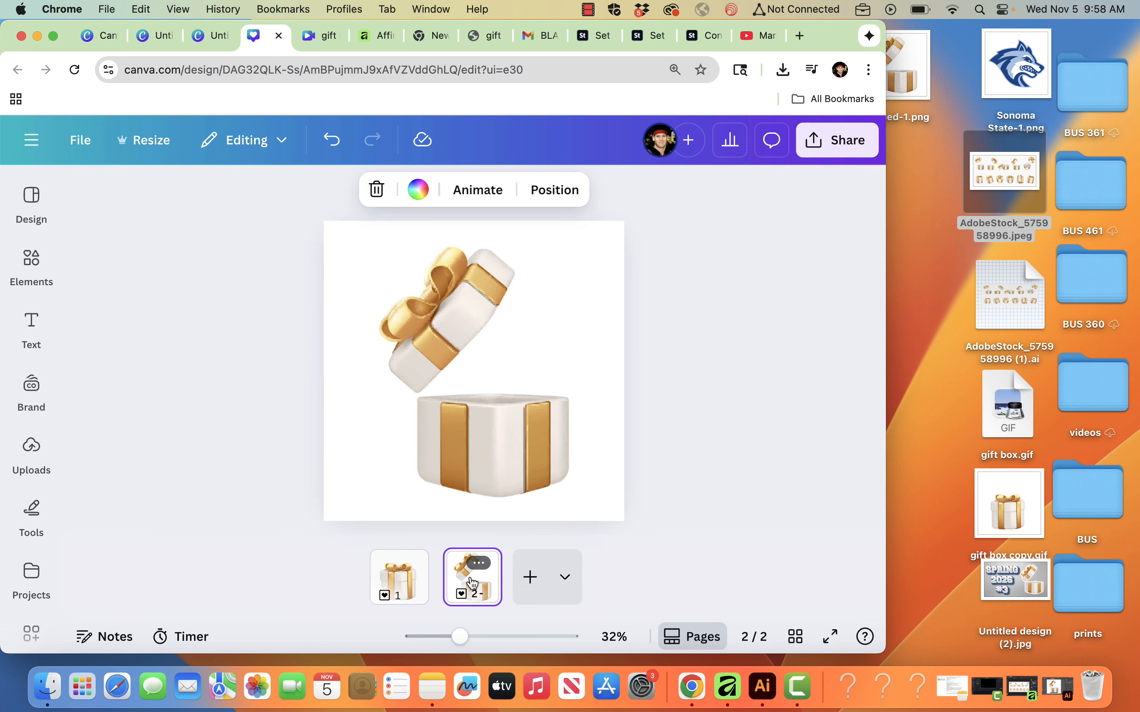
pyautogui.click(401, 577)
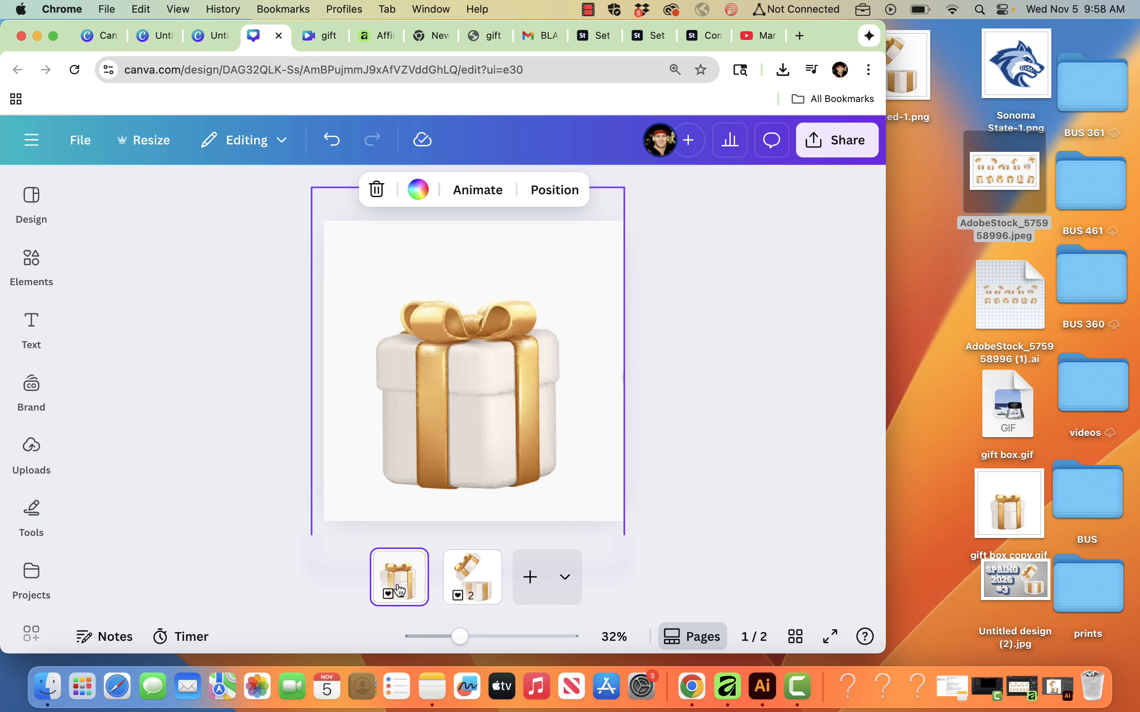
# Scale down the closed gift box on page 1 to match the open box's base and move it into line with that base
pyautogui.click(334, 217)
pyautogui.click(390, 301)
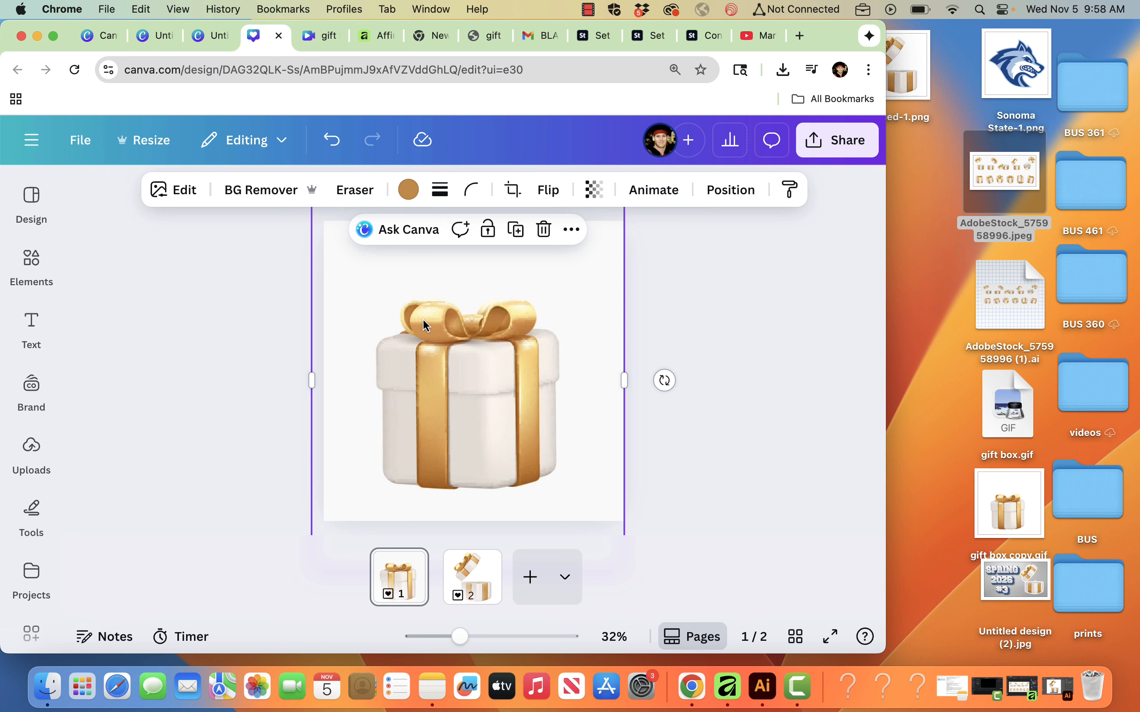
pyautogui.press('super+minus')
pyautogui.moveTo(344, 228); pyautogui.dragTo(382, 288)
pyautogui.moveTo(488, 423); pyautogui.dragTo(457, 417)
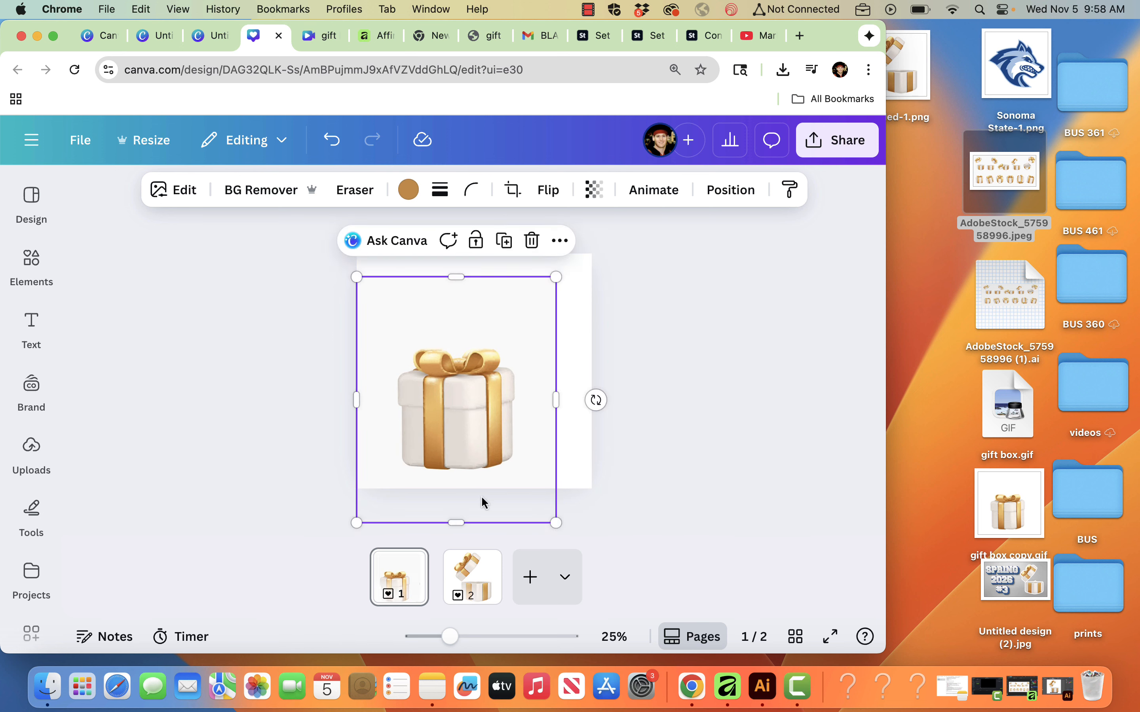
# Shift the open gift box on page 2 slightly left to line up with the closed box, and compare both pages
pyautogui.click(474, 587)
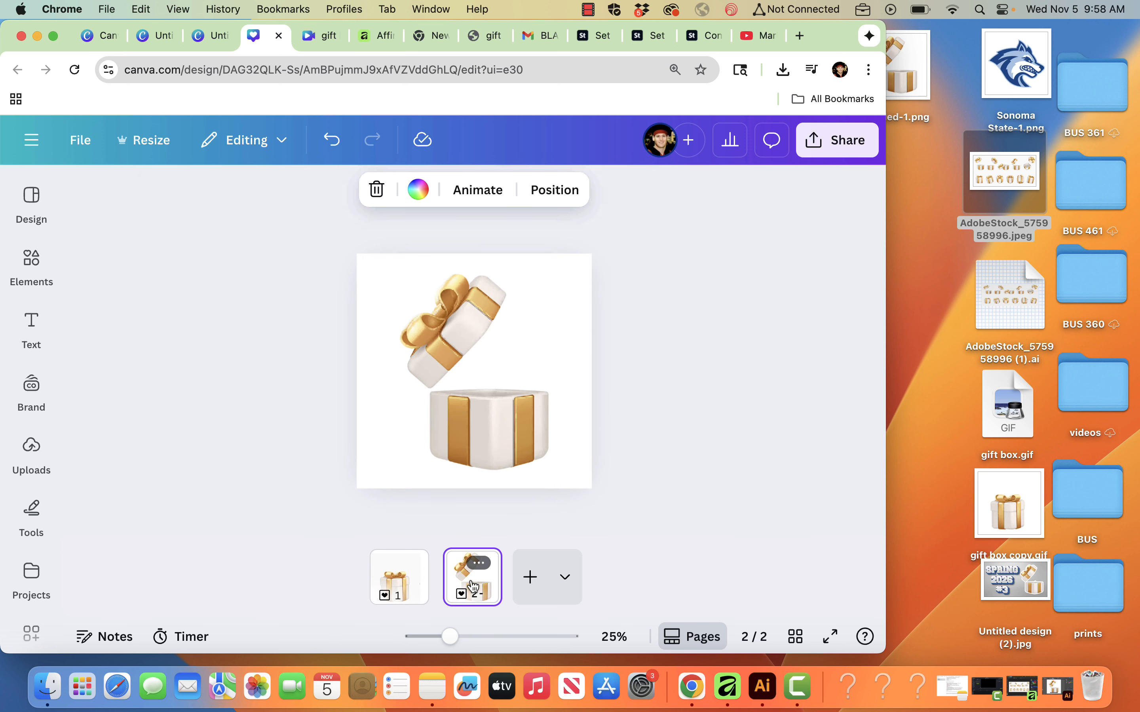
pyautogui.moveTo(469, 427); pyautogui.dragTo(450, 426)
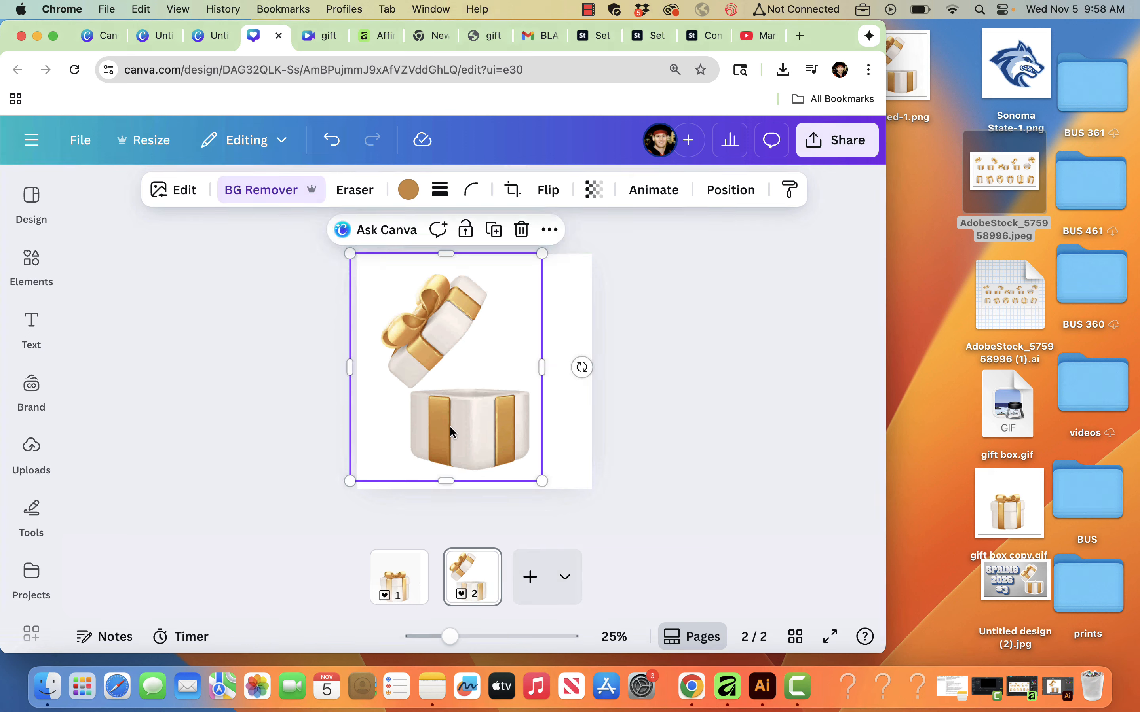
pyautogui.click(415, 582)
pyautogui.click(463, 583)
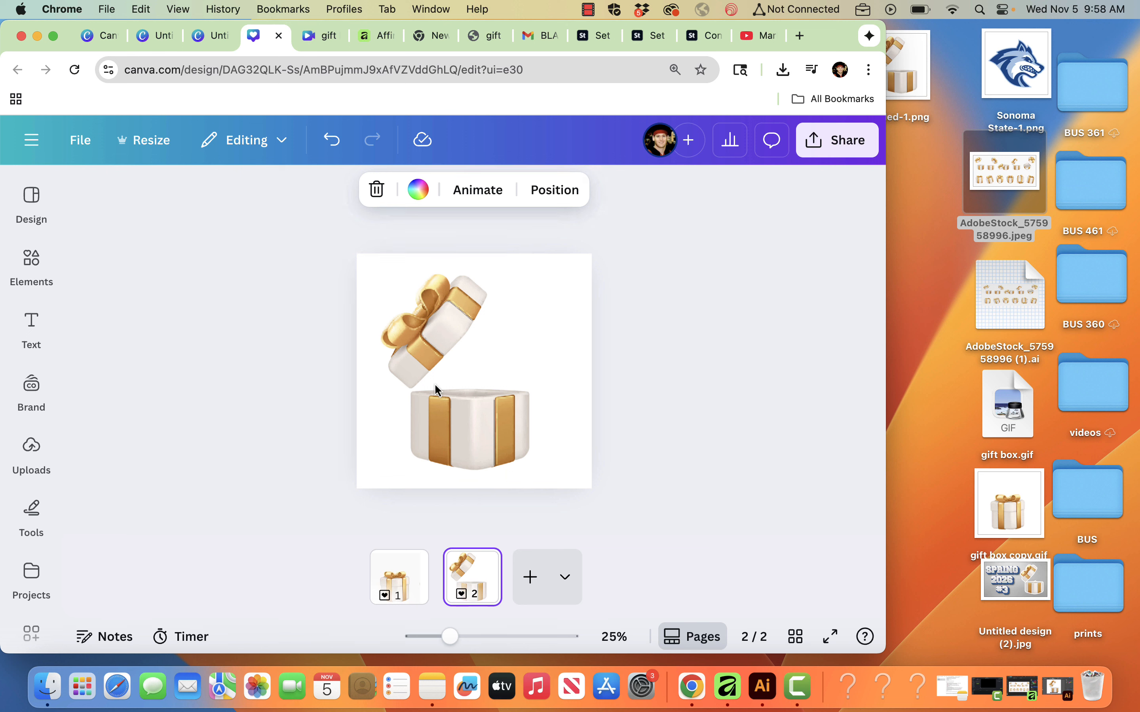
# Make a resized copy of the two-page design as a 1080 × 1080 px Facebook Video and open the copy
pyautogui.click(374, 366)
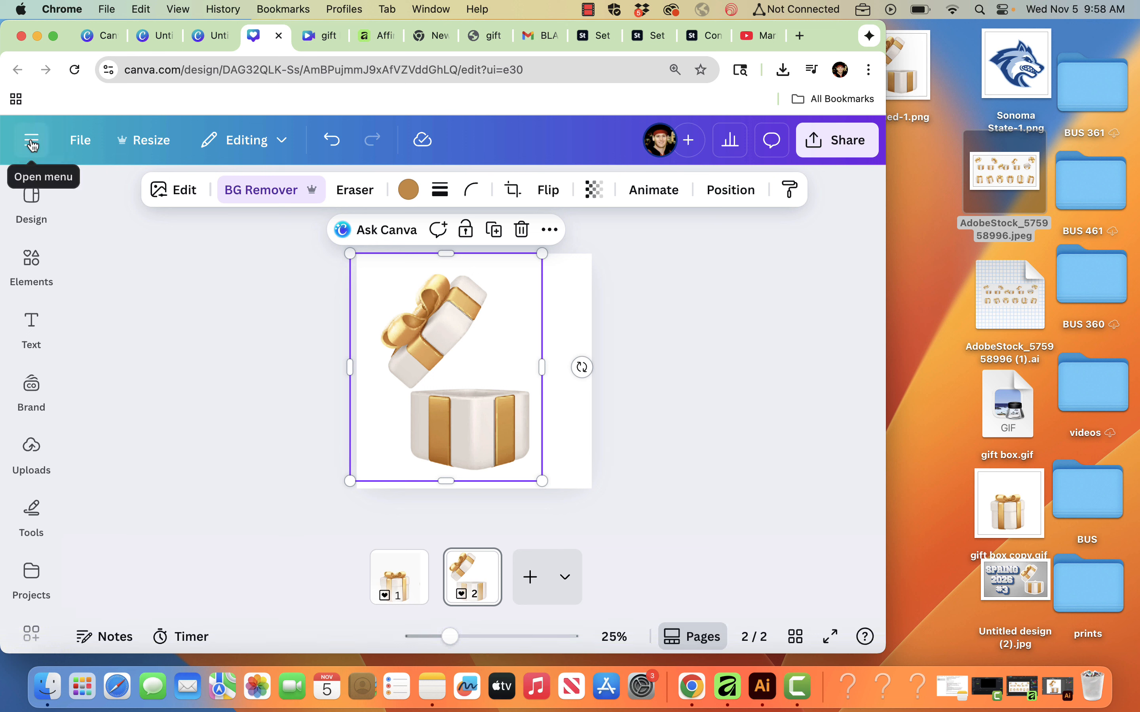
pyautogui.click(158, 142)
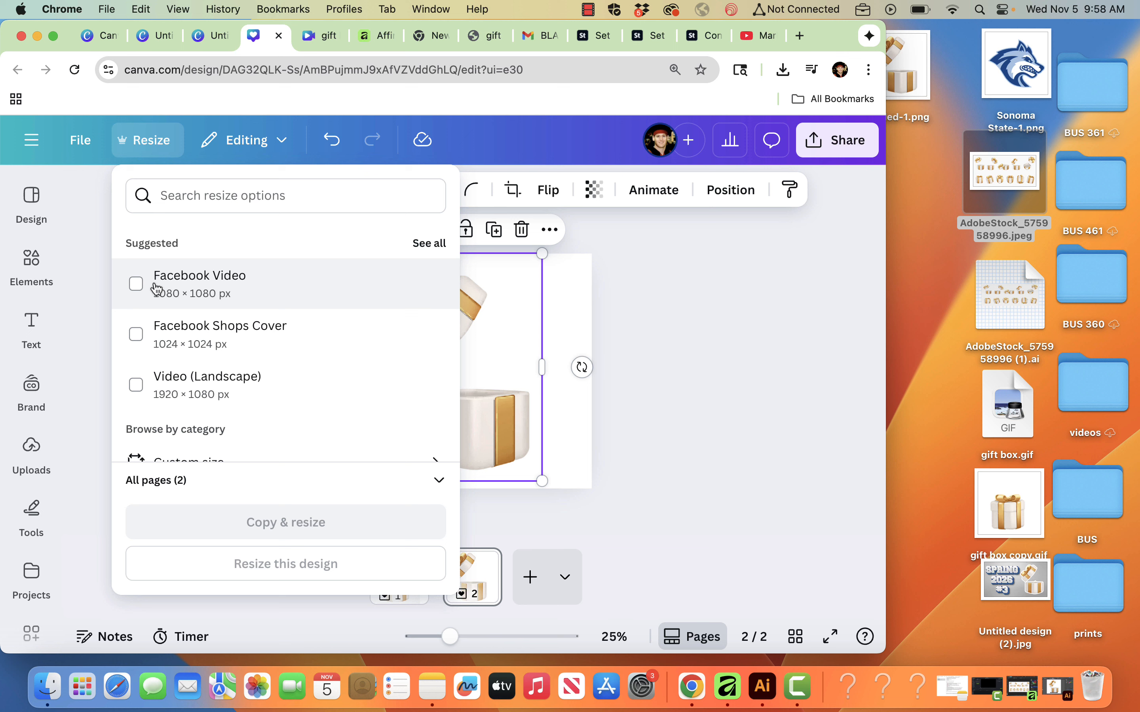
pyautogui.scroll(-1, 210, 302)
pyautogui.scroll(-3, 210, 302)
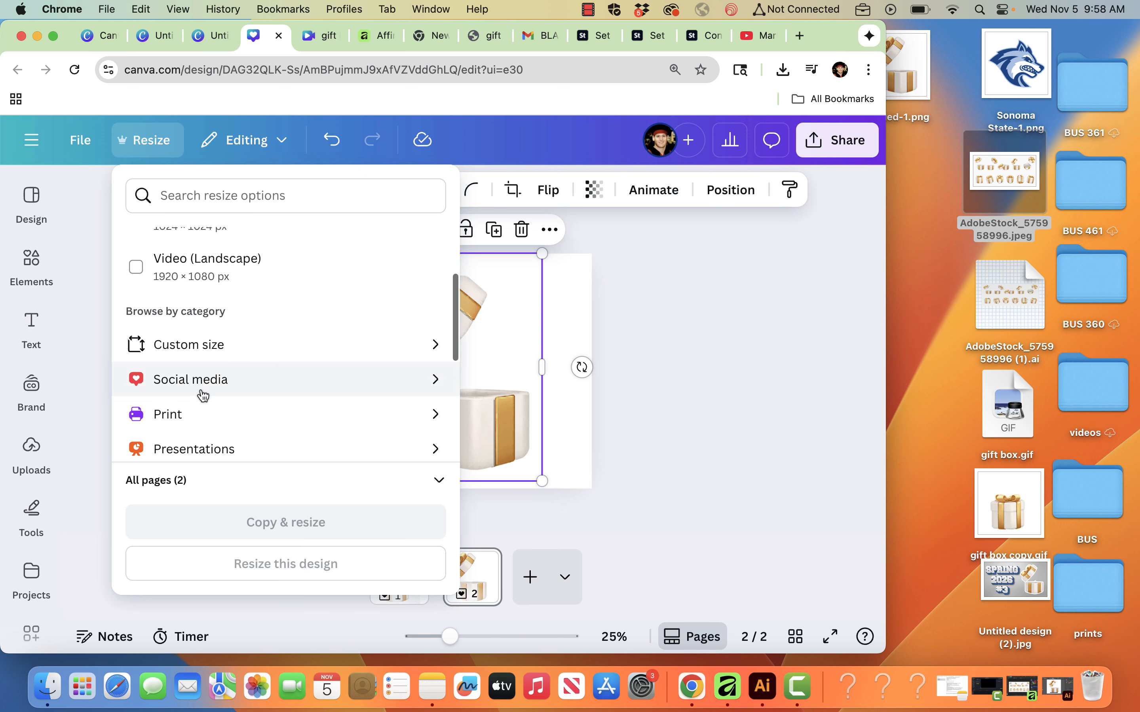
pyautogui.scroll(-3, 205, 401)
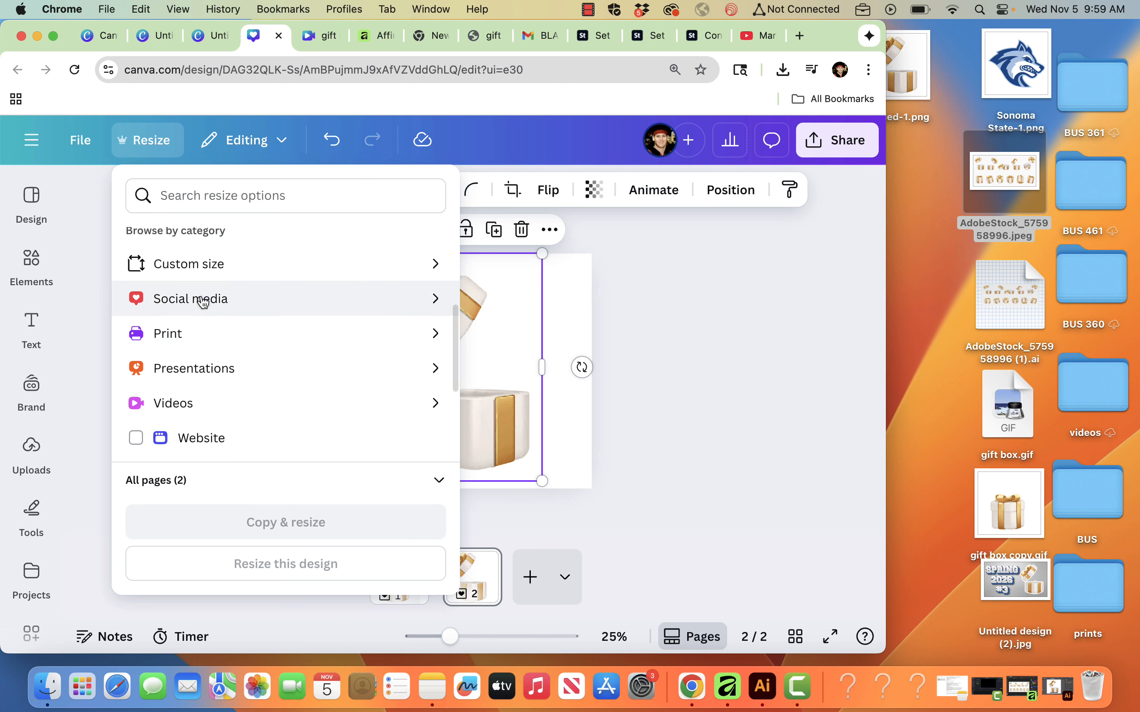
pyautogui.click(197, 411)
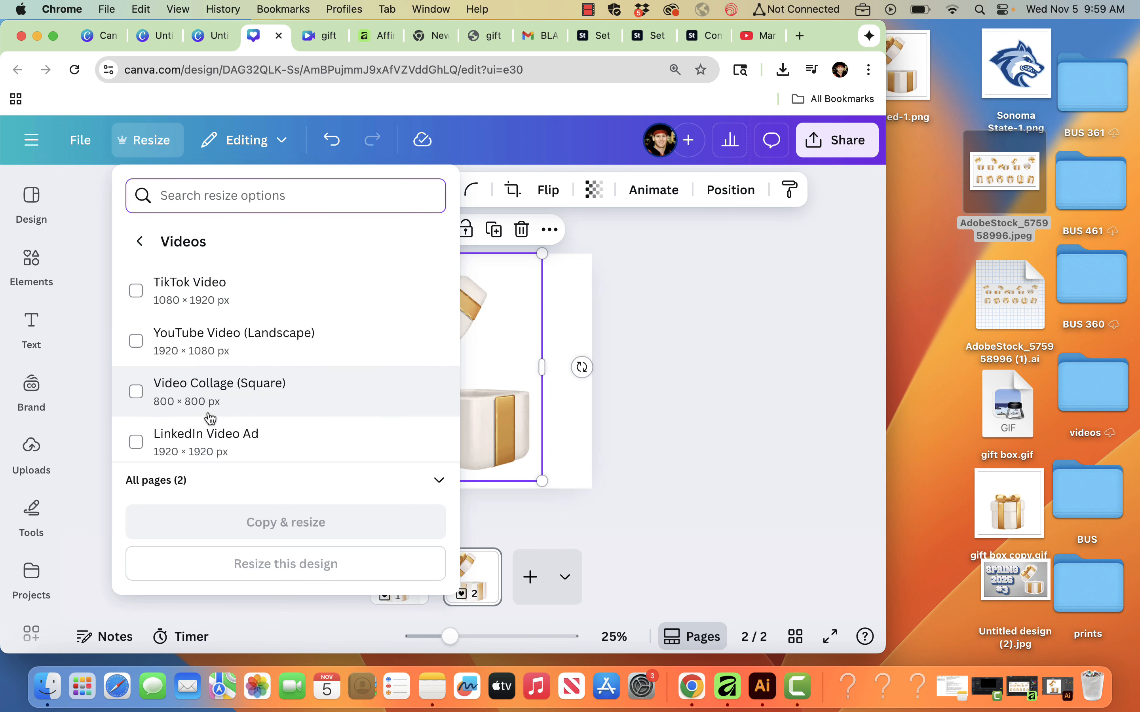
pyautogui.scroll(-1, 211, 420)
pyautogui.scroll(4, 231, 403)
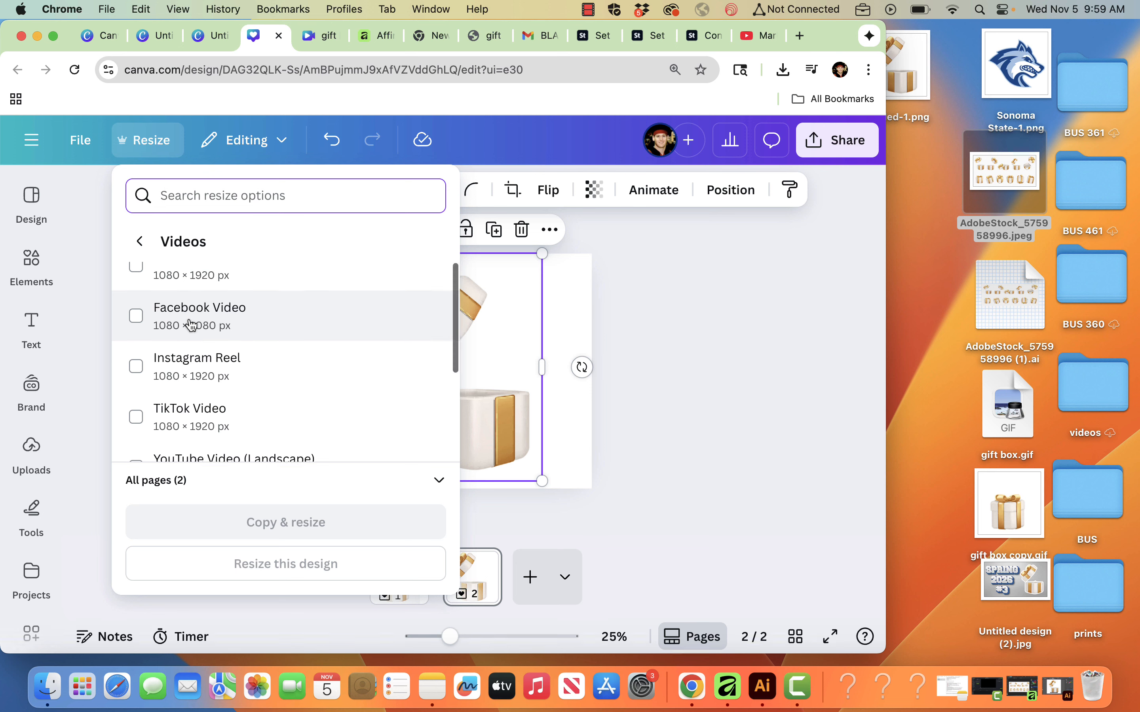
pyautogui.scroll(2, 189, 325)
pyautogui.click(198, 389)
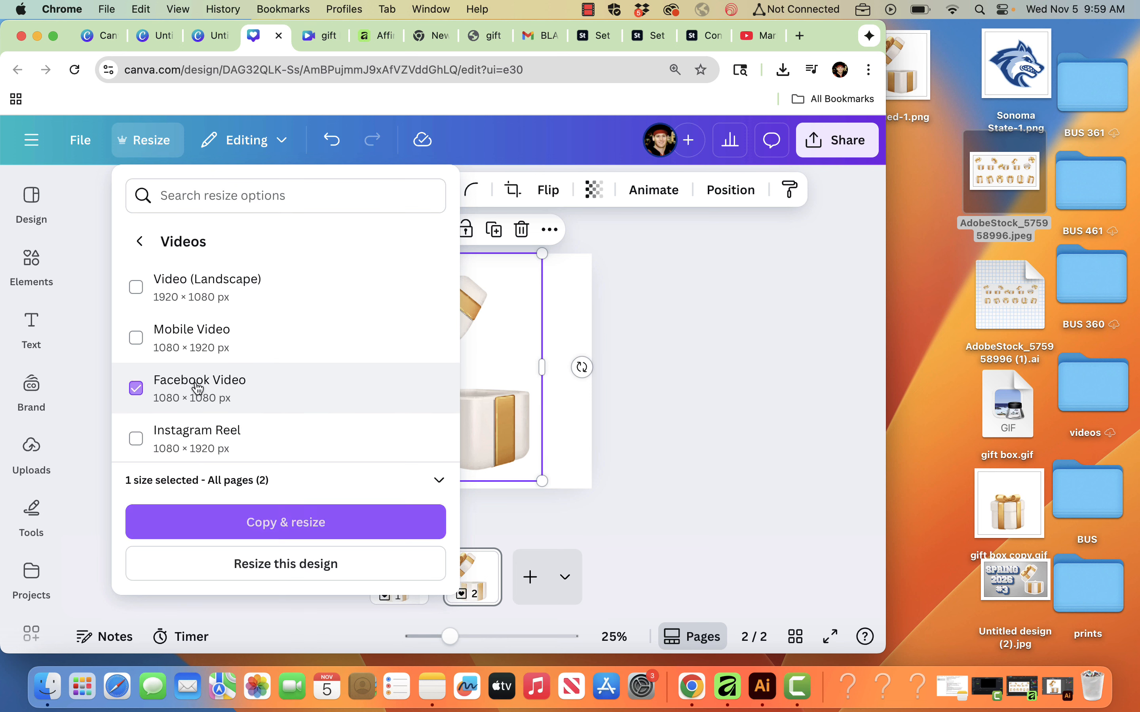
pyautogui.click(297, 524)
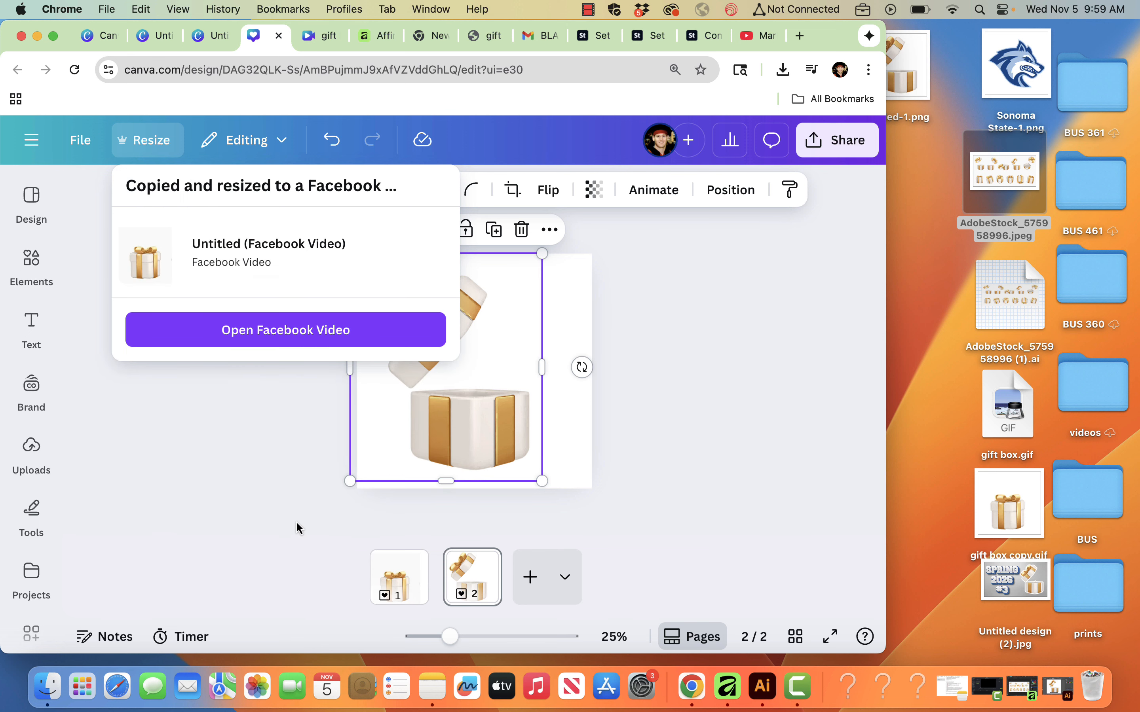
pyautogui.click(300, 330)
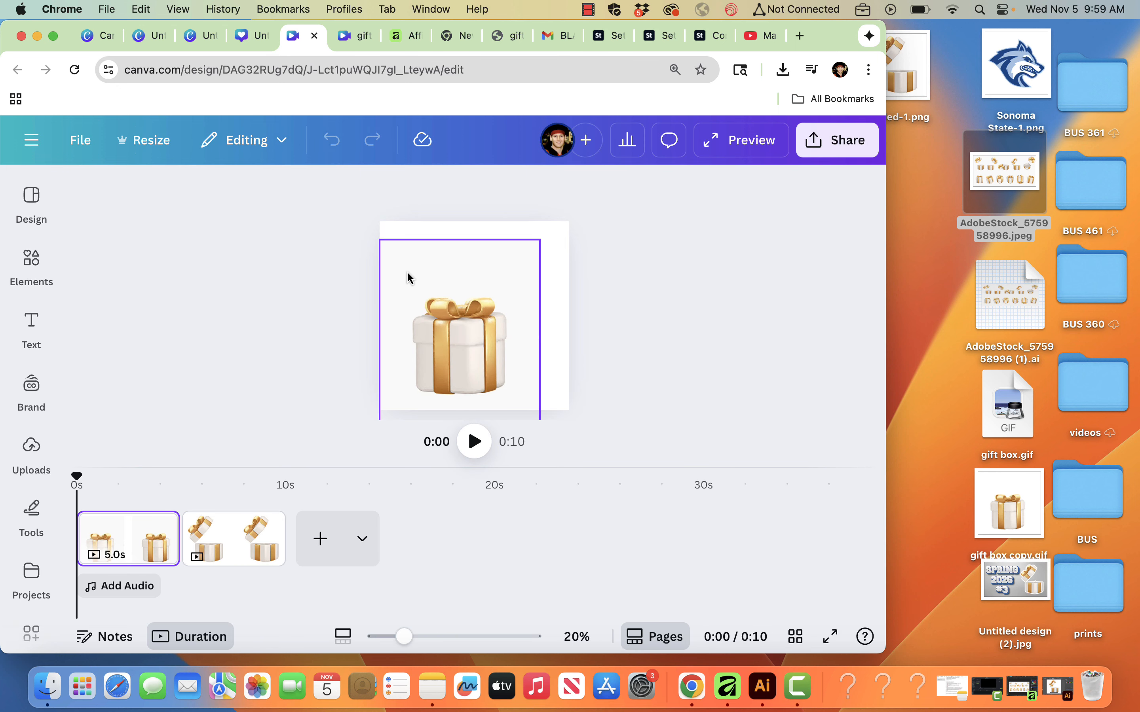
# Remove the grey background from the closed gift box image on the first page of the video
pyautogui.click(427, 250)
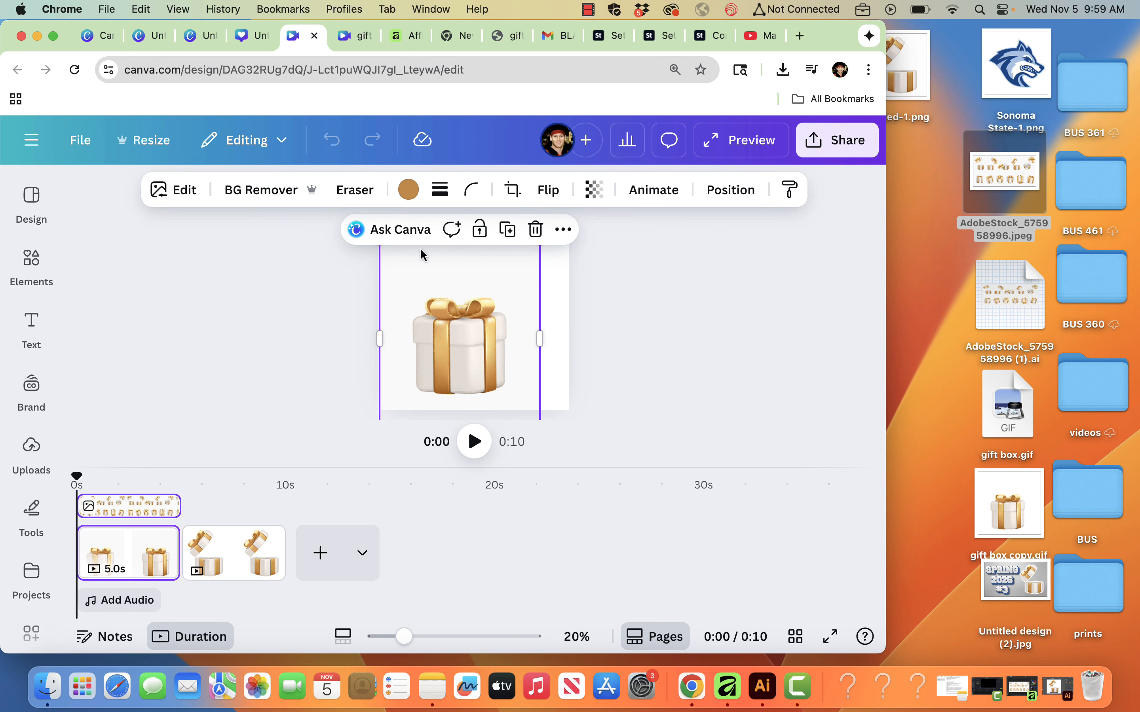
pyautogui.click(262, 195)
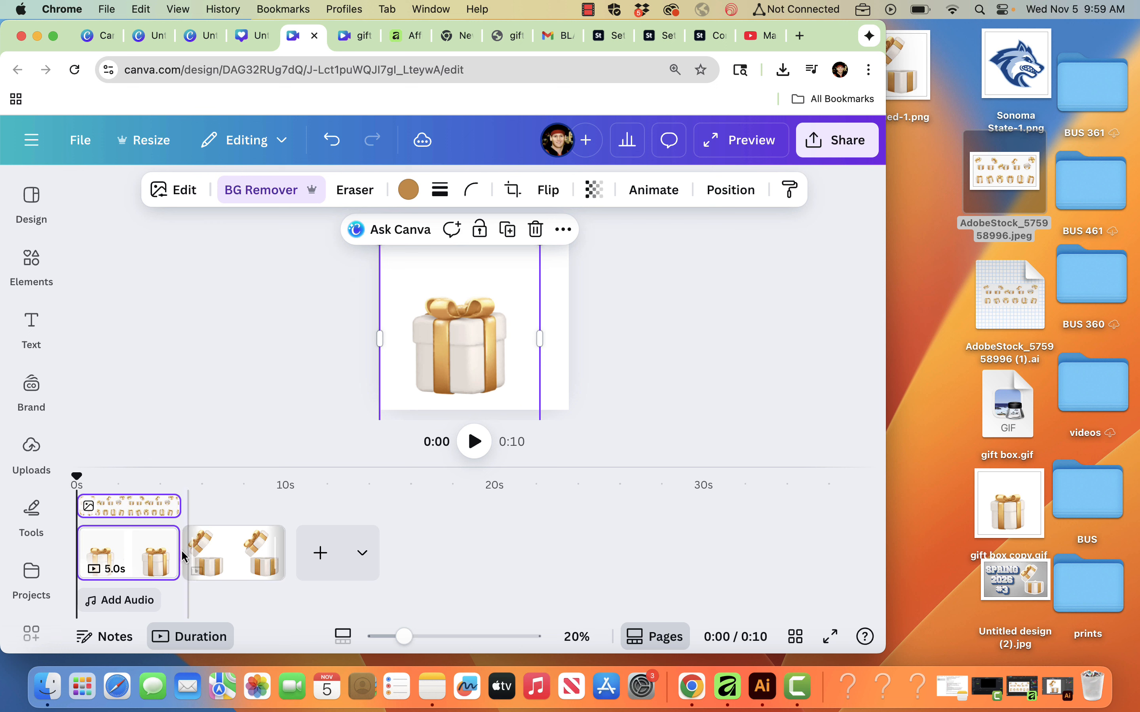
pyautogui.click(217, 381)
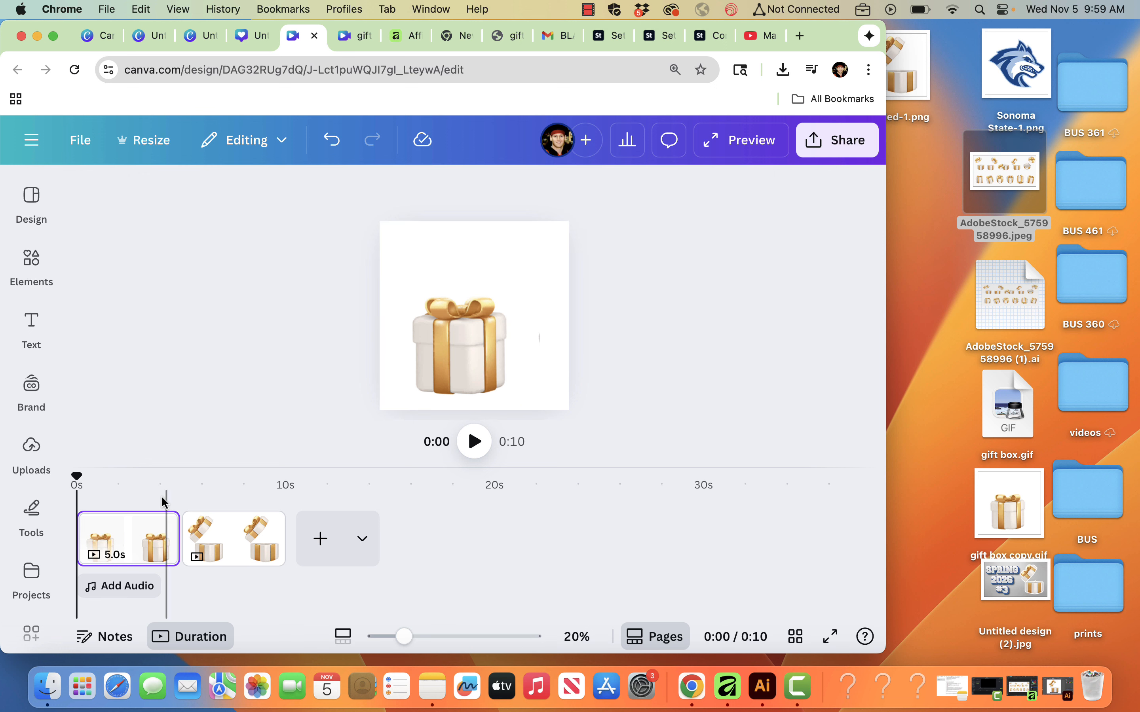
# Enlarge the timeline thumbnails to 191% and trim the closed-box page to 0.8 s
pyautogui.click(345, 643)
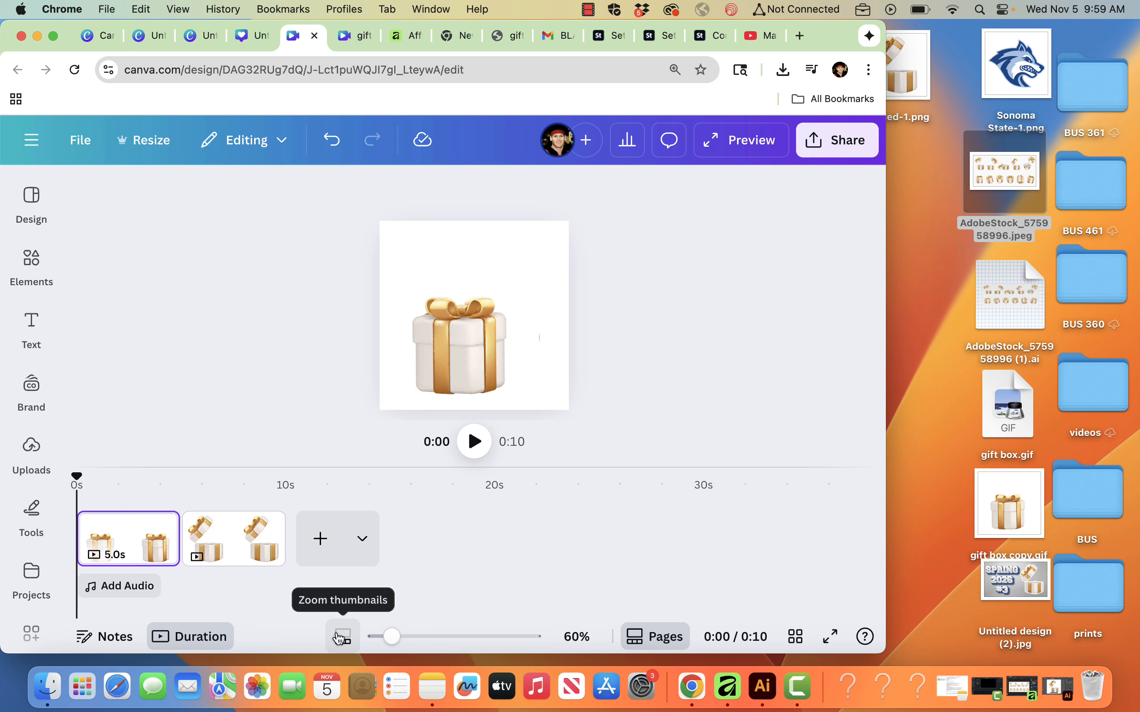
pyautogui.moveTo(392, 638); pyautogui.dragTo(432, 637)
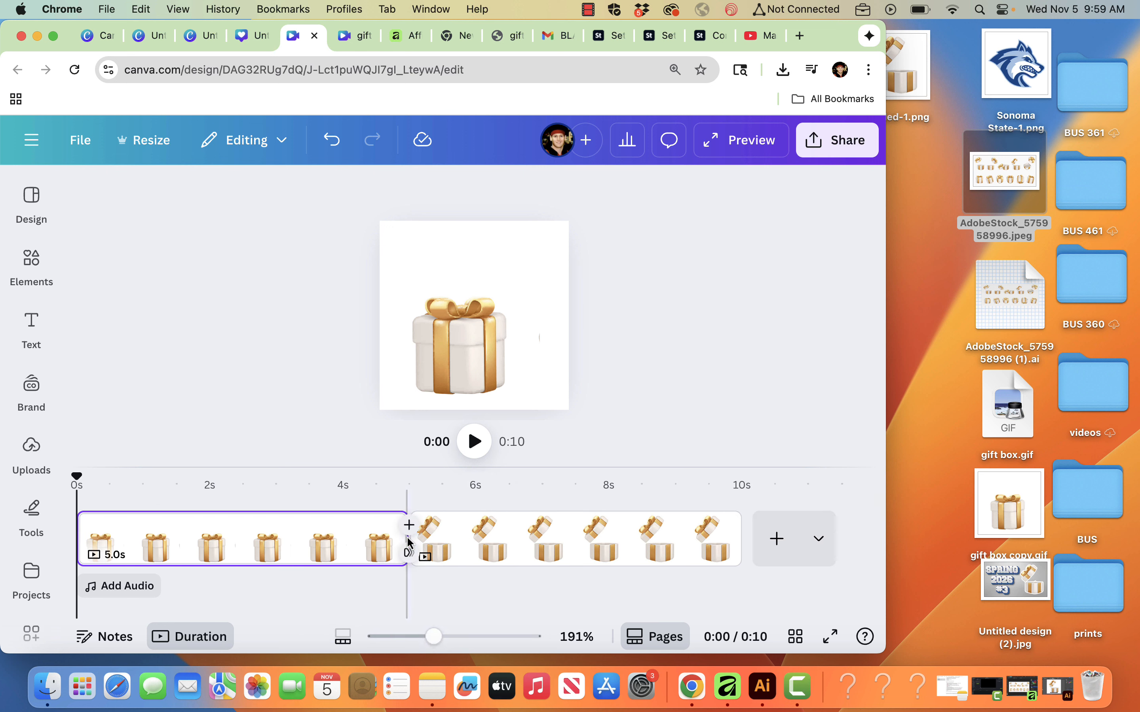
pyautogui.moveTo(80, 537); pyautogui.dragTo(361, 542)
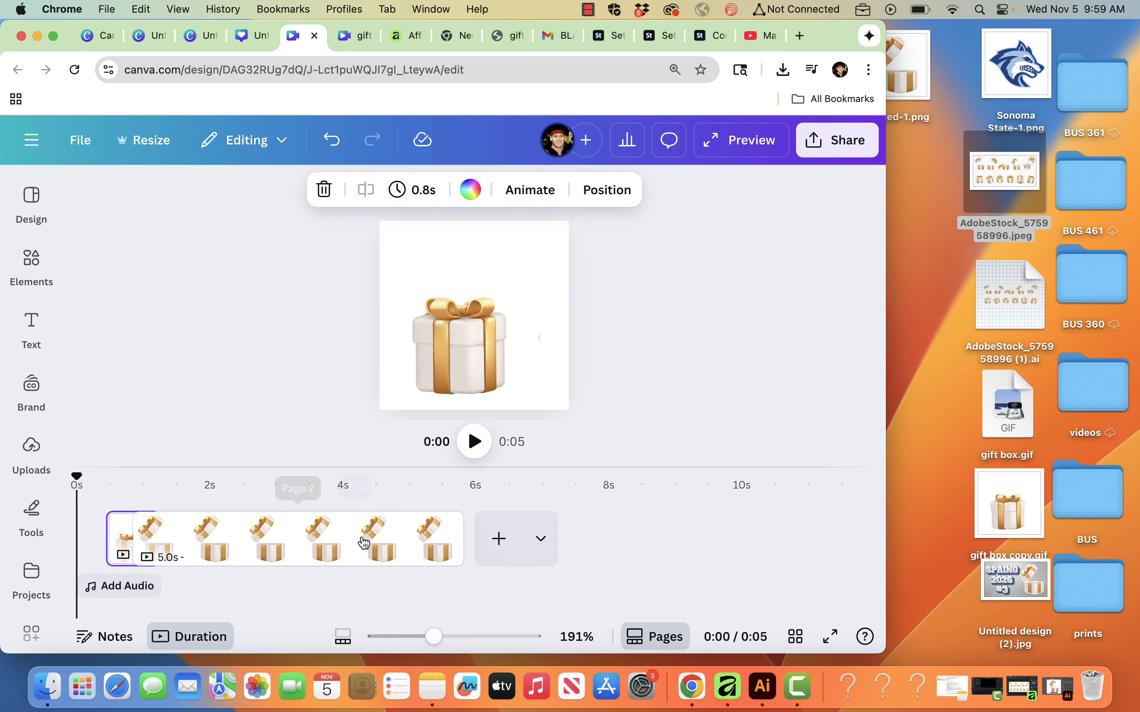
# Trim the open-box page to 1.2 s and play the video from the start
pyautogui.click(361, 545)
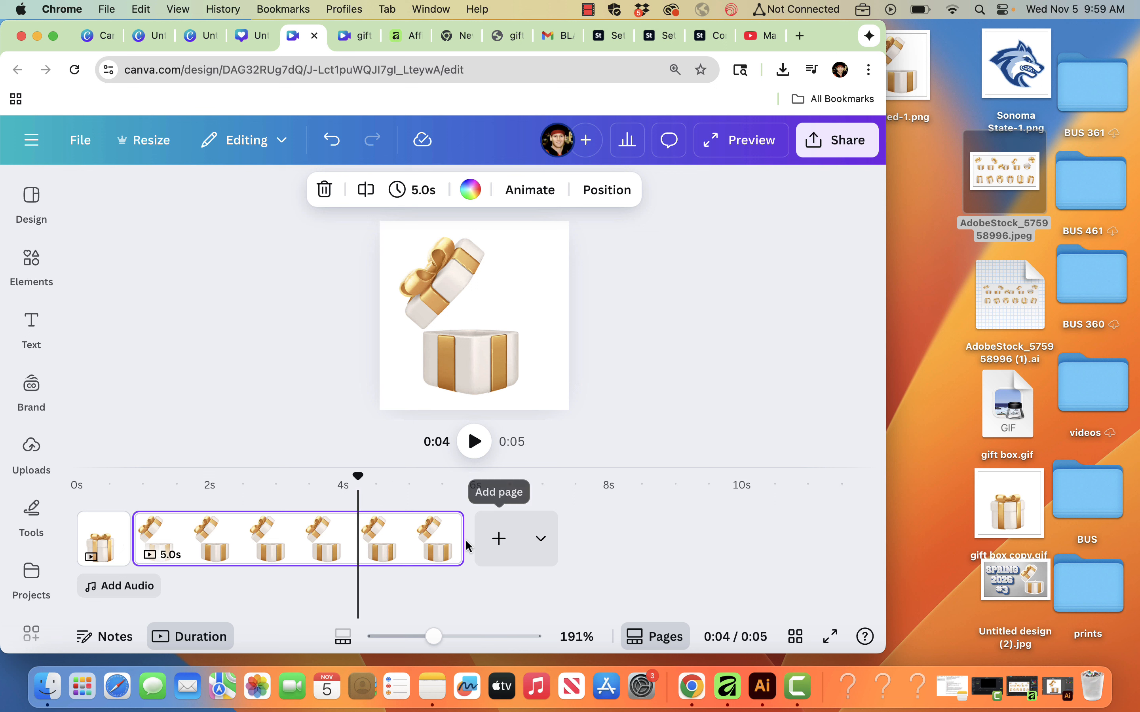
pyautogui.moveTo(136, 524); pyautogui.dragTo(389, 537)
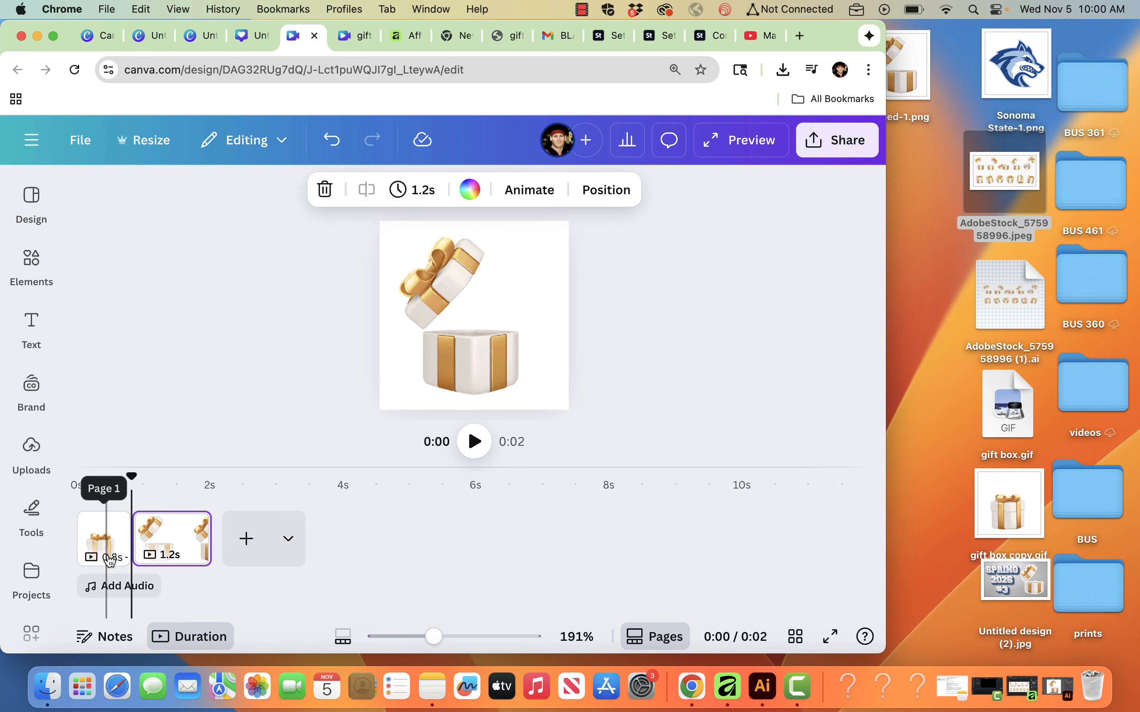
pyautogui.moveTo(132, 477); pyautogui.dragTo(40, 497)
pyautogui.press('space')
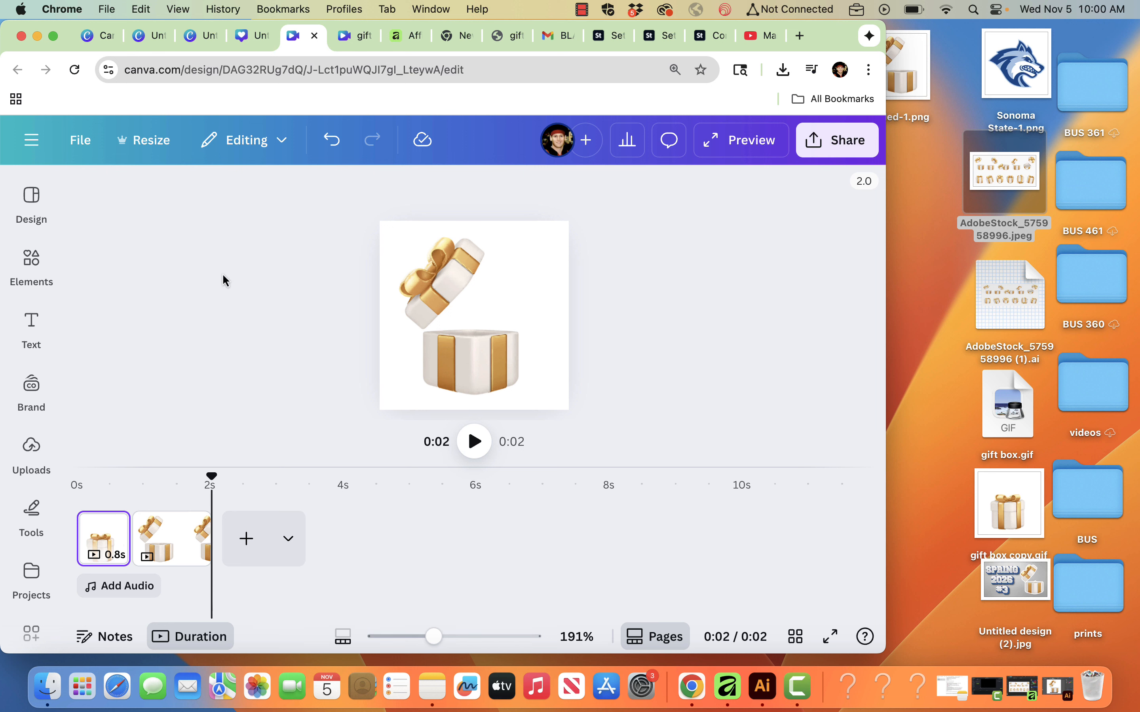
# Search elements for "confetti animation" and place the multicoloured confetti burst on the open-box page, tilted to spray upward from the box
pyautogui.click(32, 264)
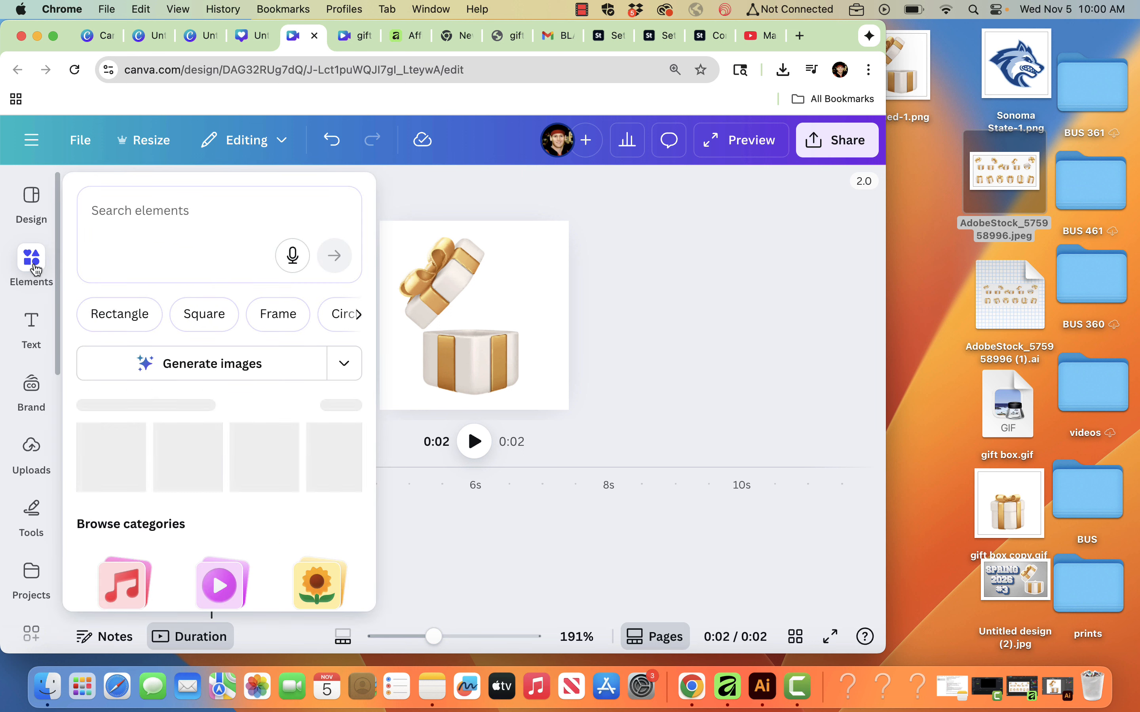
pyautogui.click(145, 208)
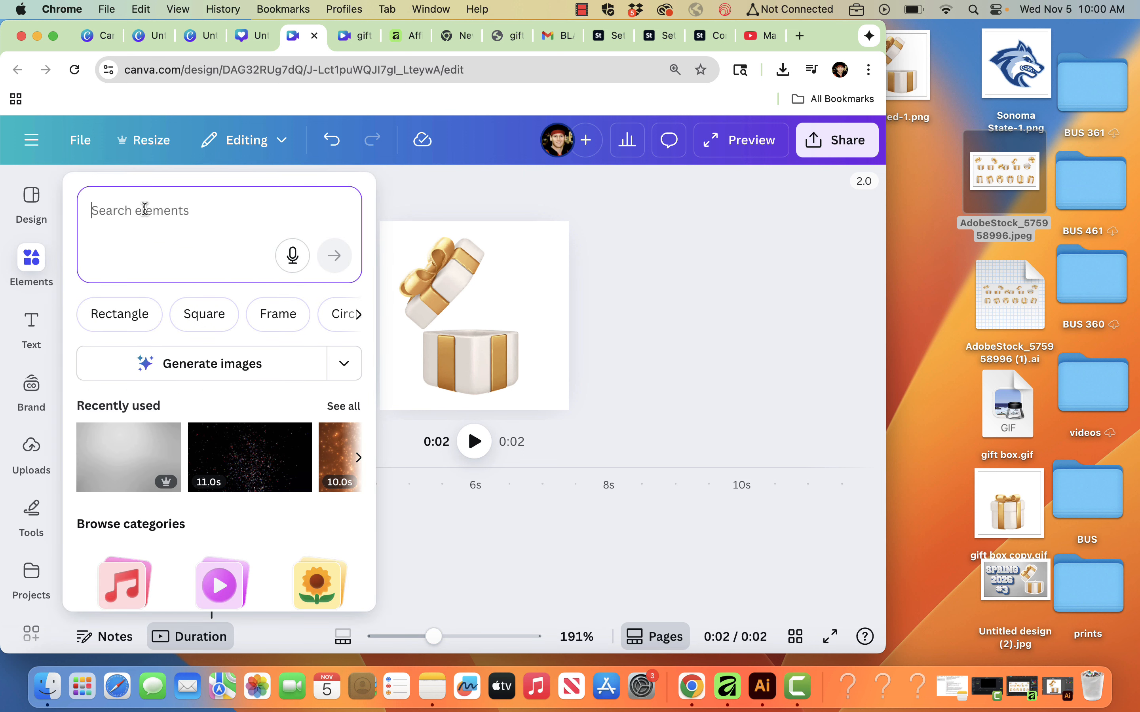
pyautogui.write('confetti')
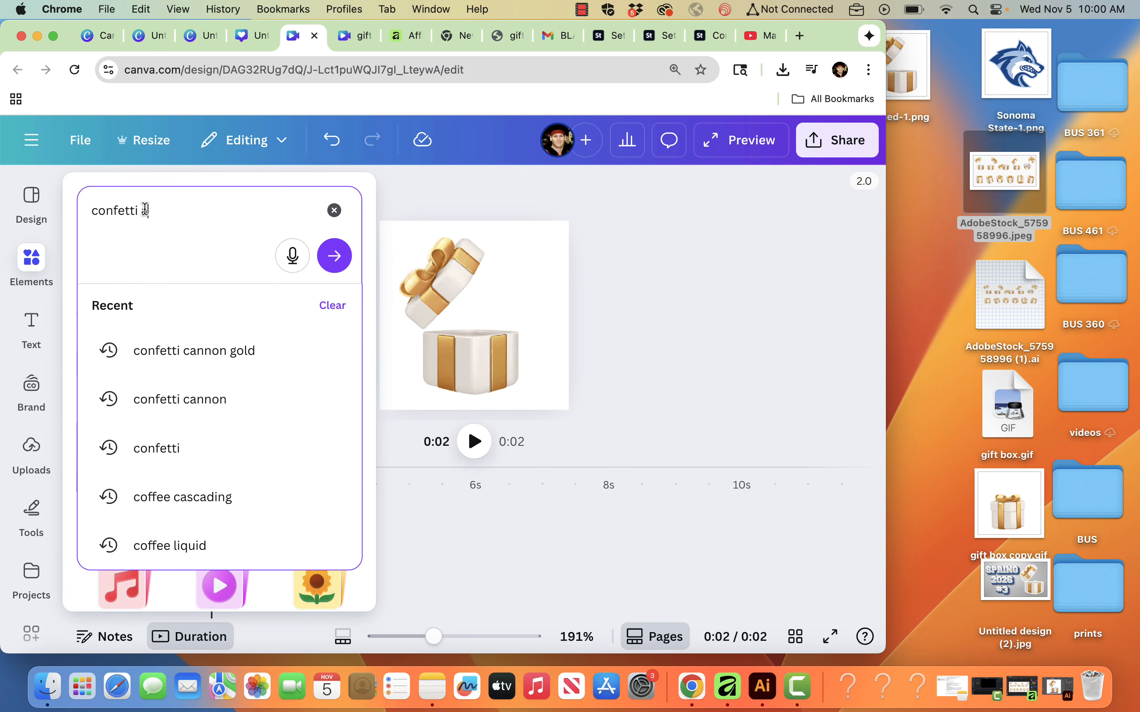
pyautogui.press('BackSpace')
pyautogui.write('tion g')
pyautogui.press('BackSpace')
pyautogui.press('BackSpace')
pyautogui.press('BackSpace')
pyautogui.press('BackSpace')
pyautogui.press('BackSpace')
pyautogui.press('BackSpace')
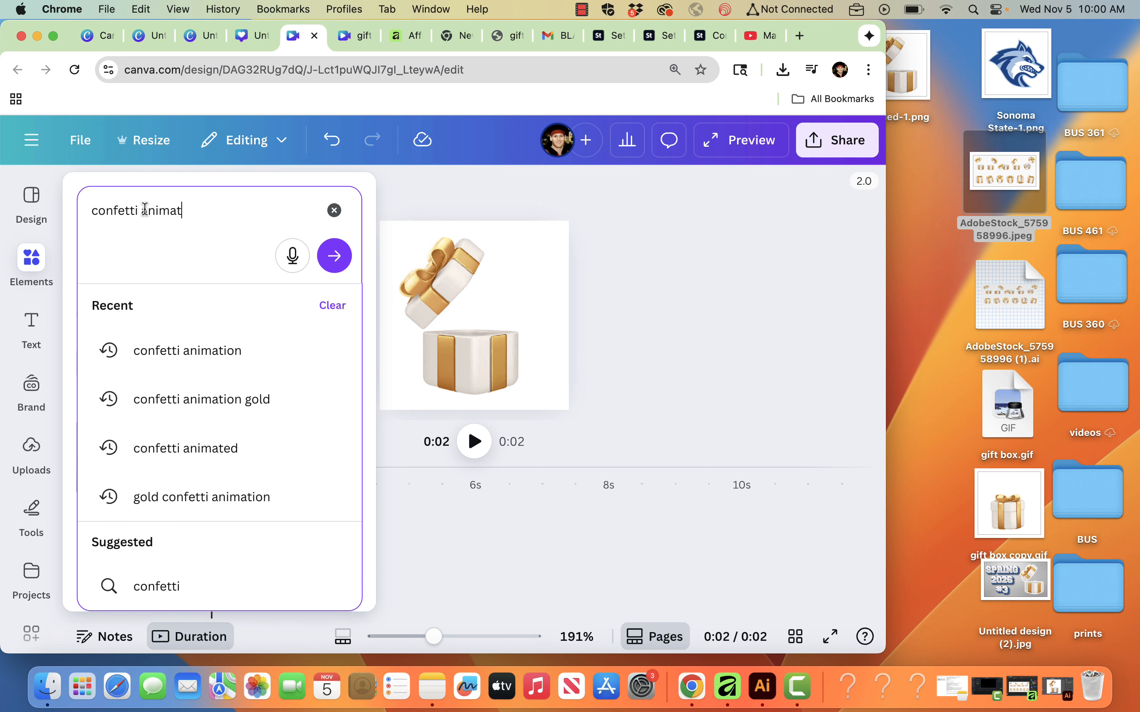
pyautogui.press('Return')
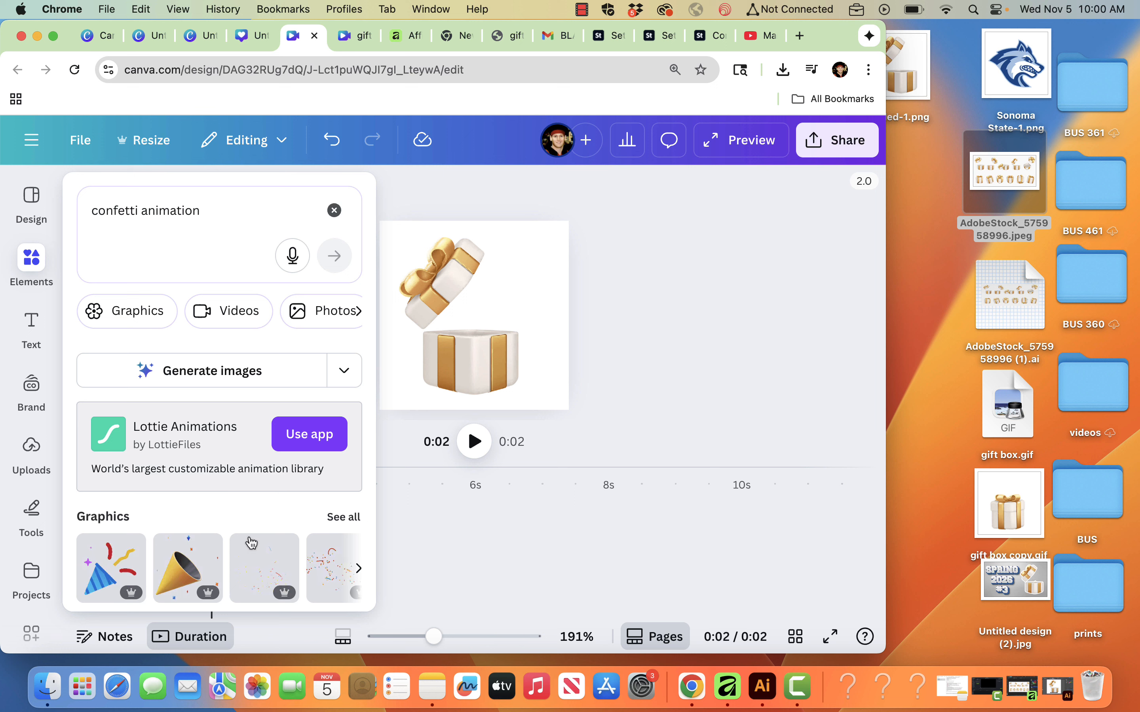
pyautogui.moveTo(334, 588); pyautogui.dragTo(515, 289)
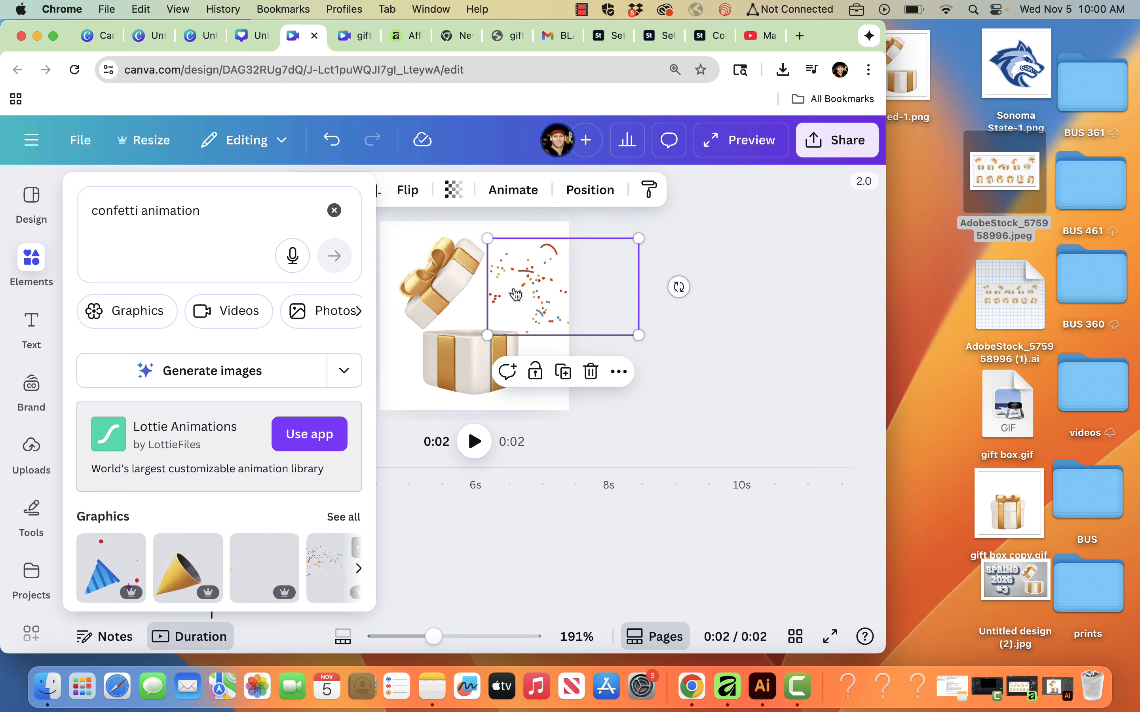
pyautogui.moveTo(678, 286); pyautogui.dragTo(604, 263)
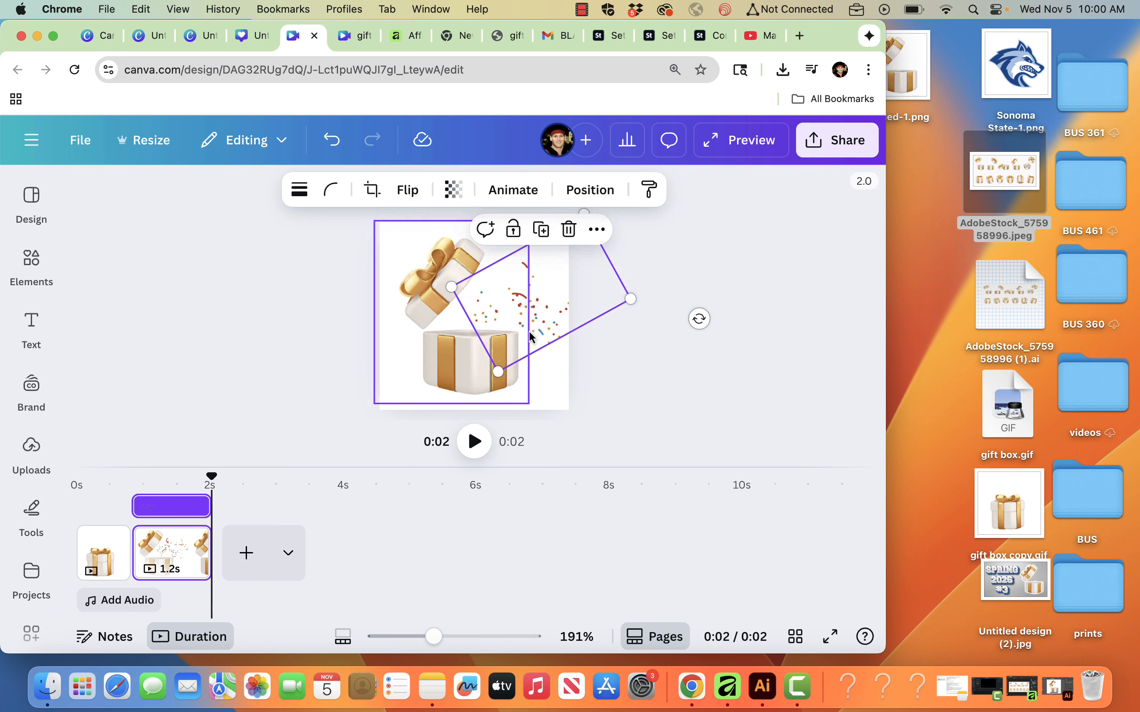
# Open the Lottie Animations app to look for more confetti
pyautogui.click(43, 268)
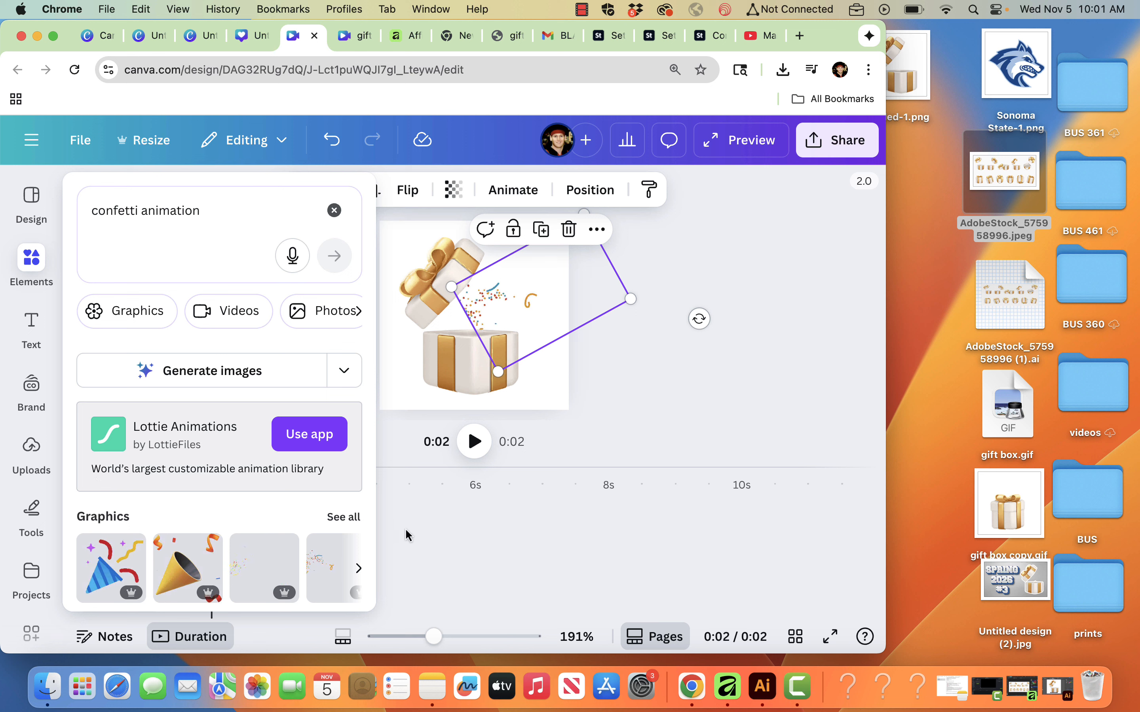
pyautogui.scroll(-4, 40, 557)
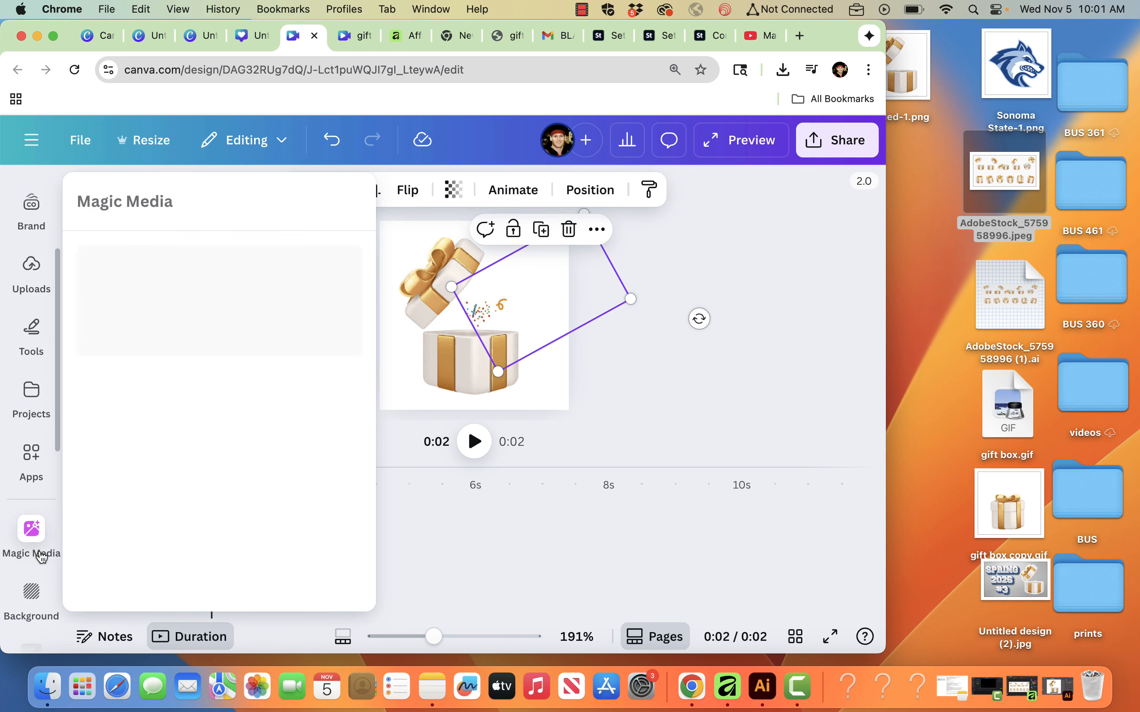
pyautogui.scroll(-6, 42, 557)
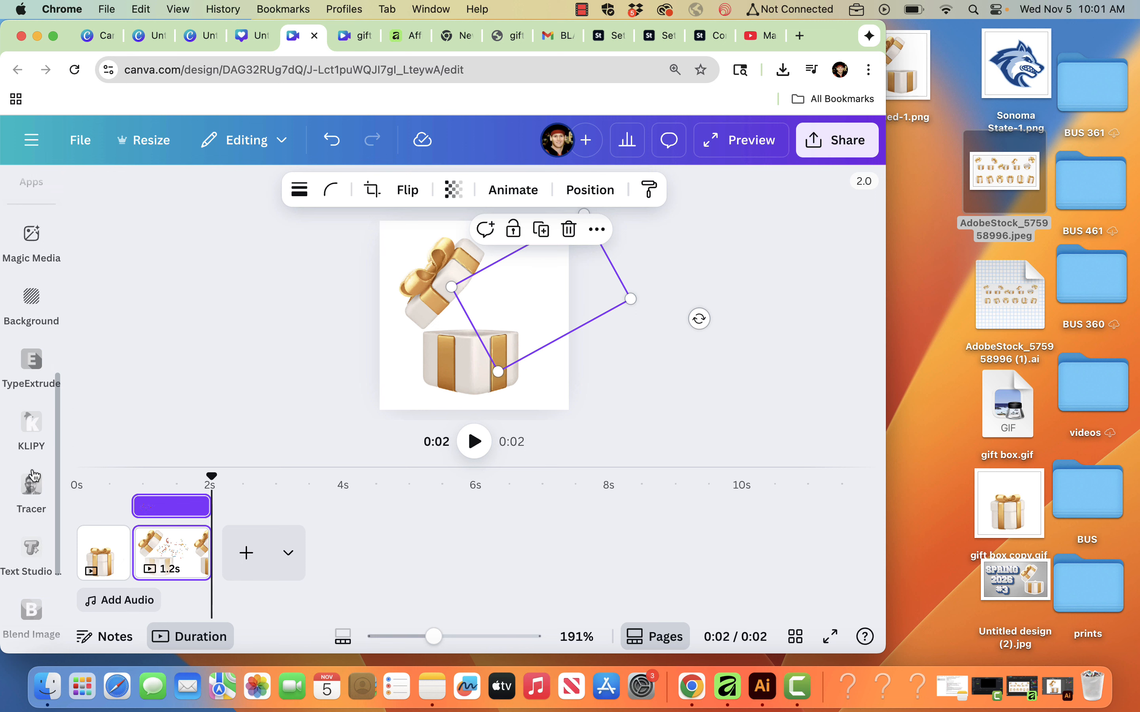
pyautogui.scroll(4, 32, 476)
pyautogui.scroll(-7, 34, 472)
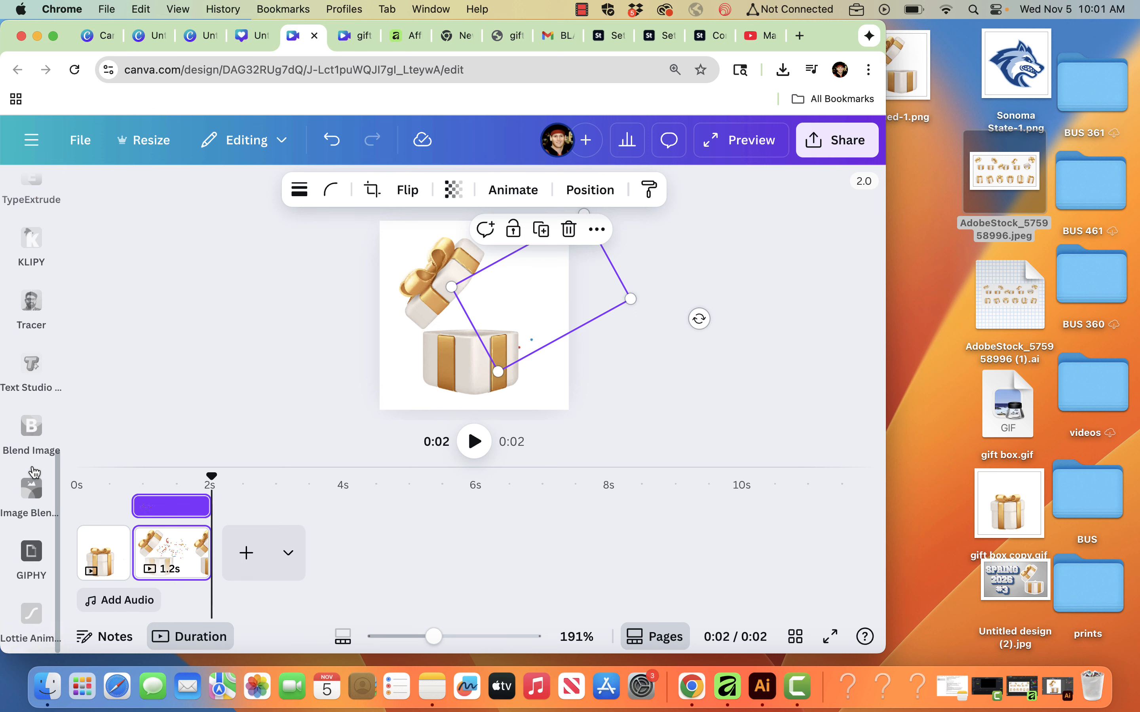
pyautogui.click(32, 616)
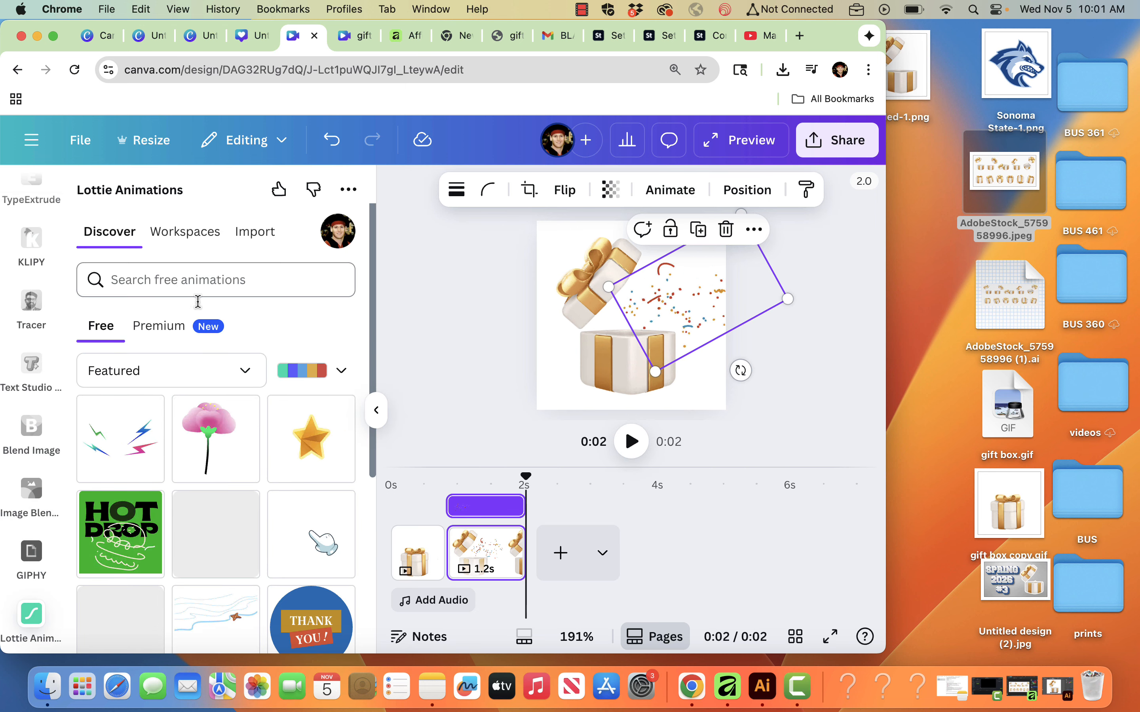
# Search the free Lottie animations for "gold confetti" and apply the yellow-to-orange preset palette
pyautogui.click(213, 284)
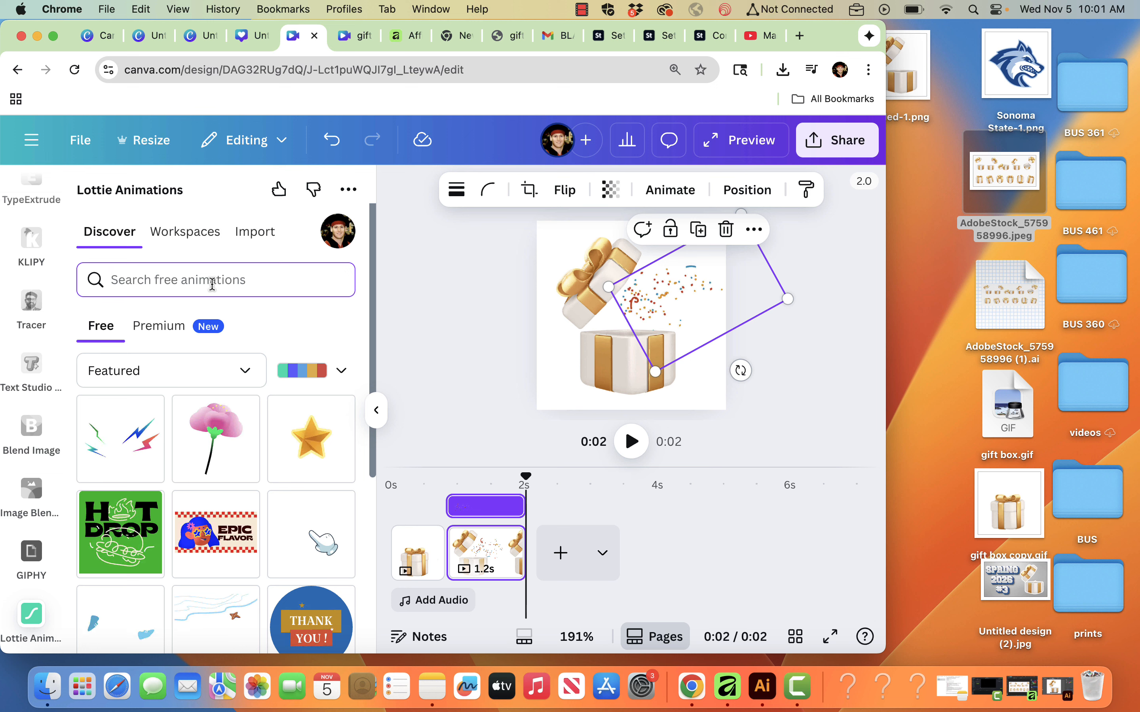
pyautogui.write('gold confetti')
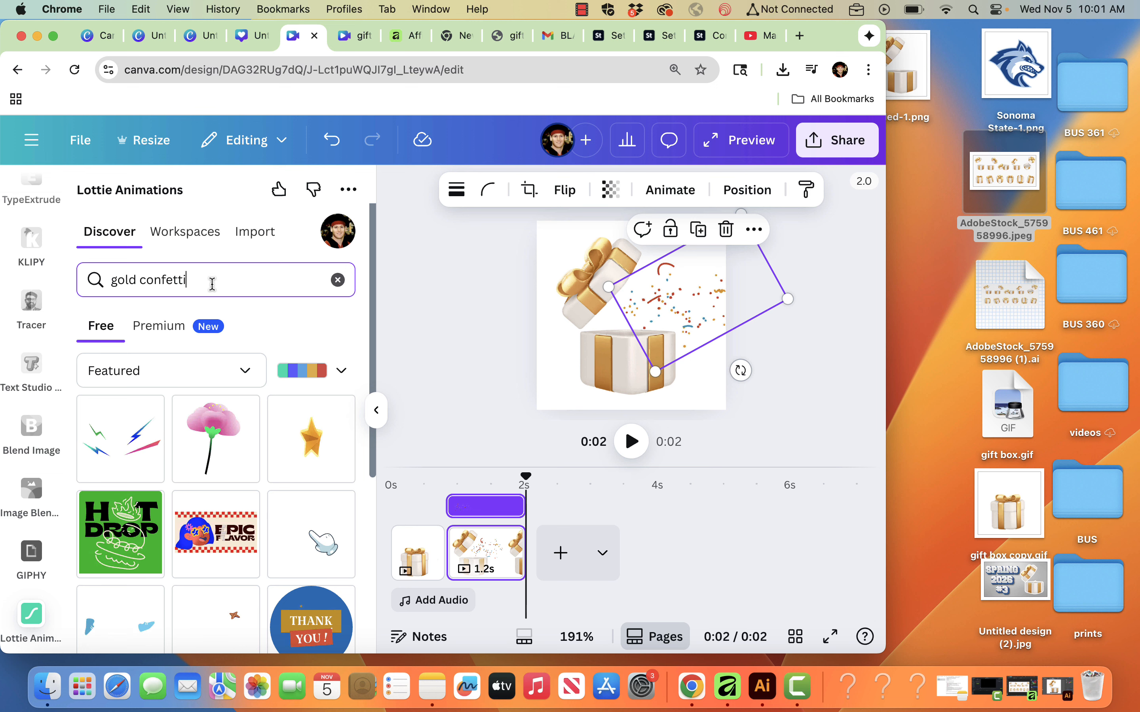
pyautogui.press('Return')
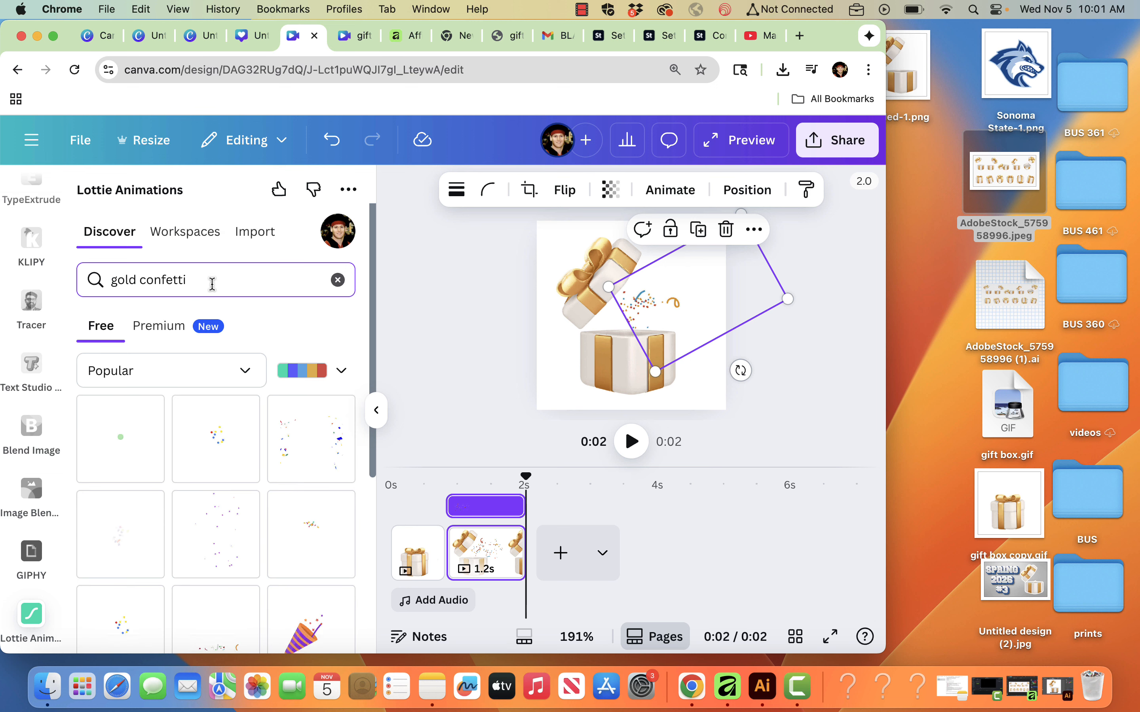
pyautogui.click(304, 370)
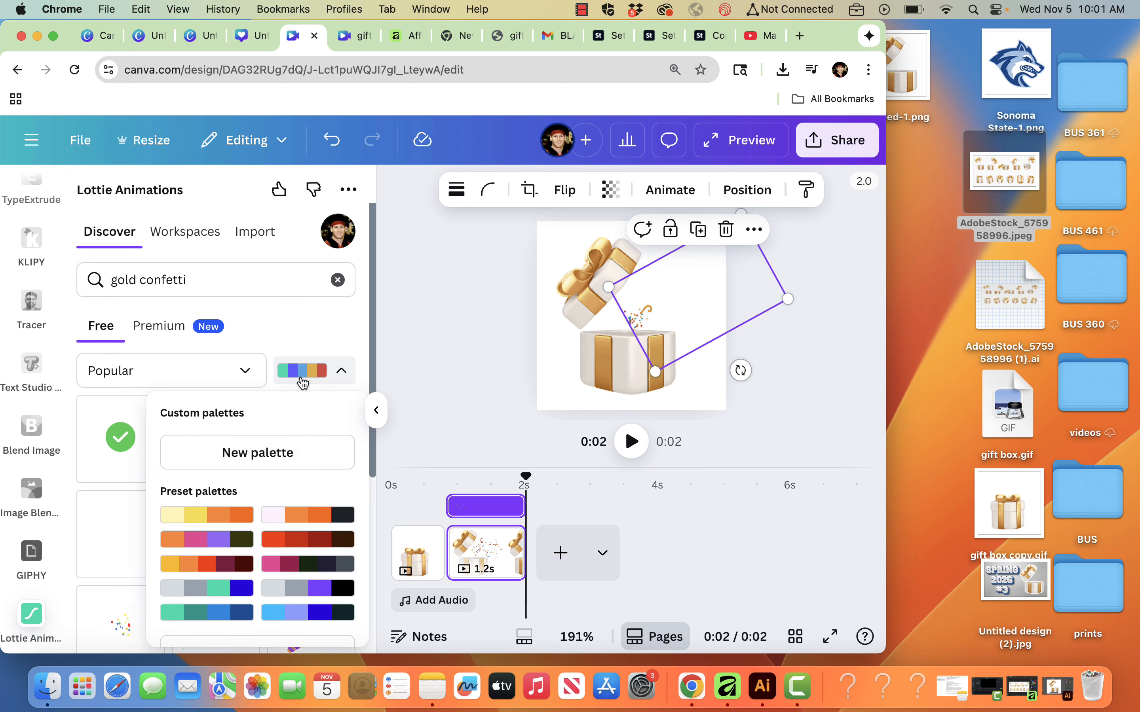
pyautogui.click(189, 521)
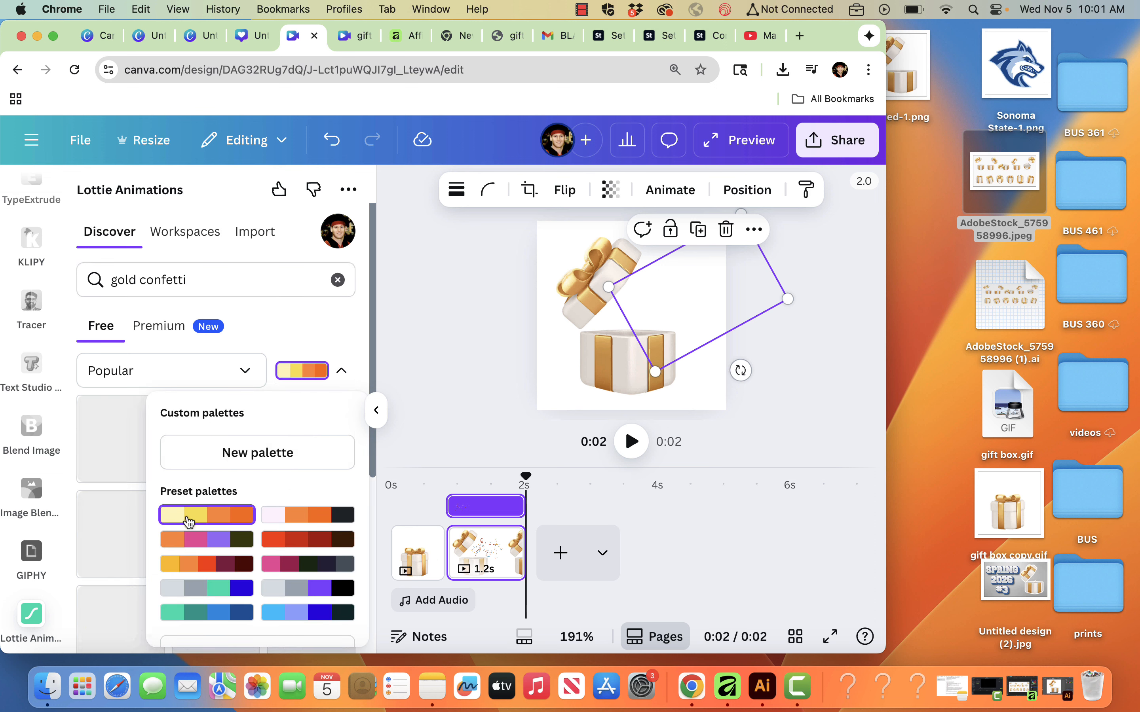
# Browse several pages of the free "gold confetti" Lottie animations for a suitable burst, and close the app's results
pyautogui.click(288, 314)
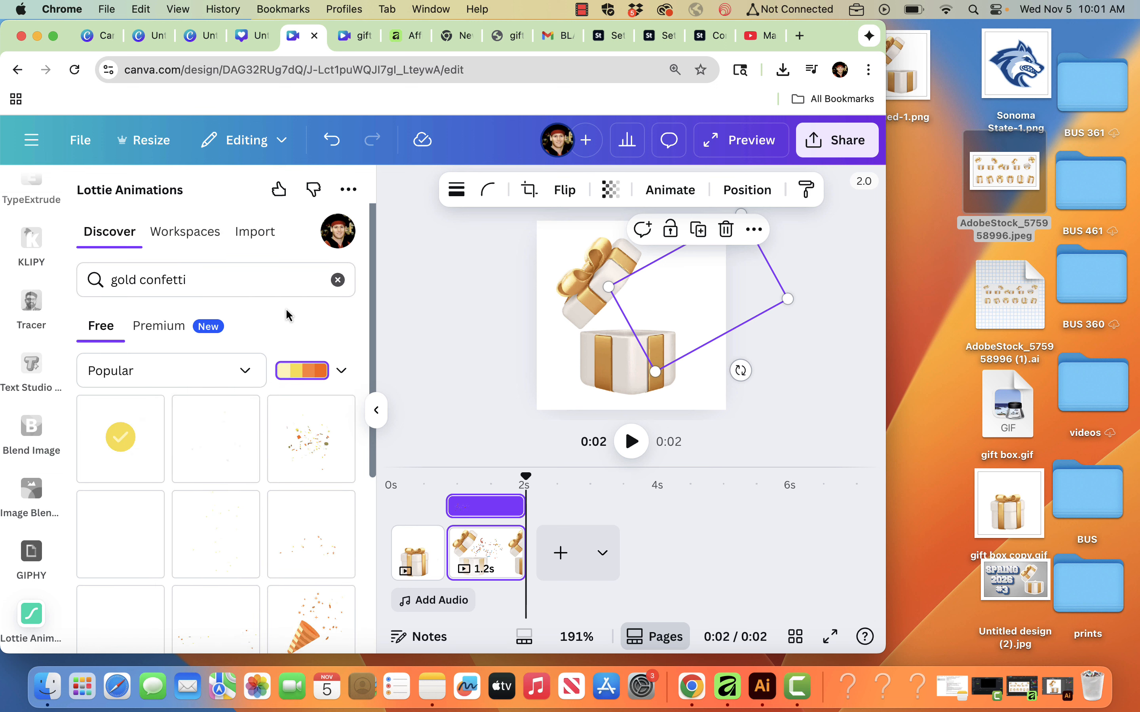
pyautogui.scroll(-6, 221, 572)
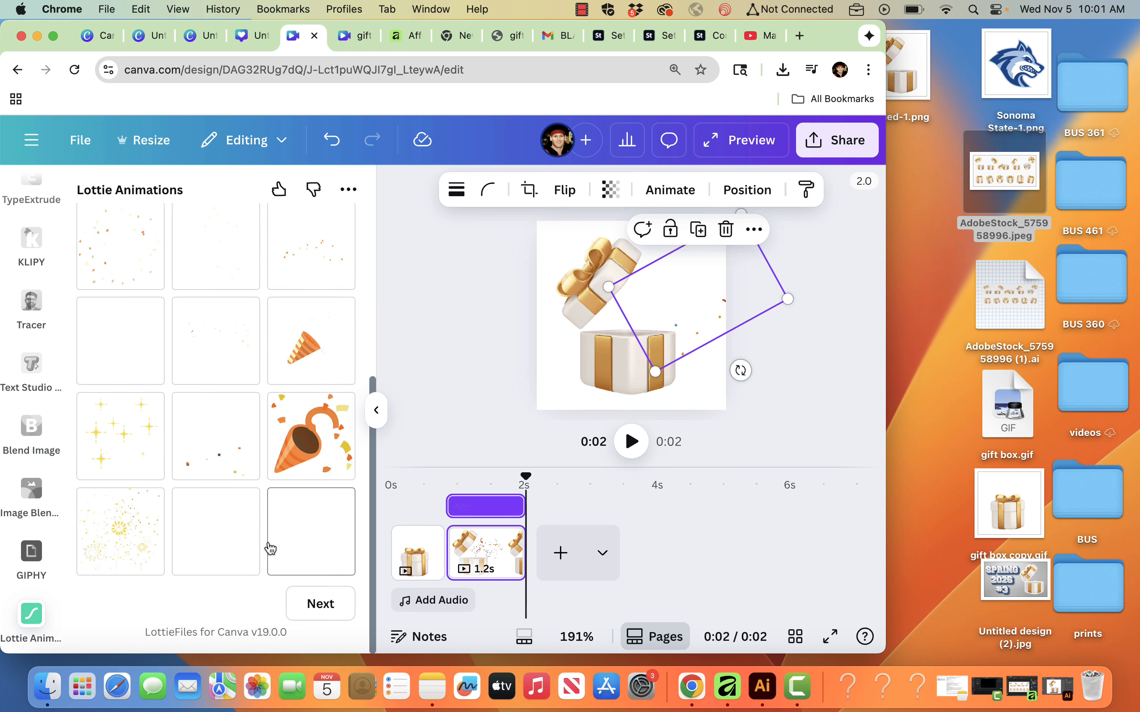
pyautogui.click(318, 605)
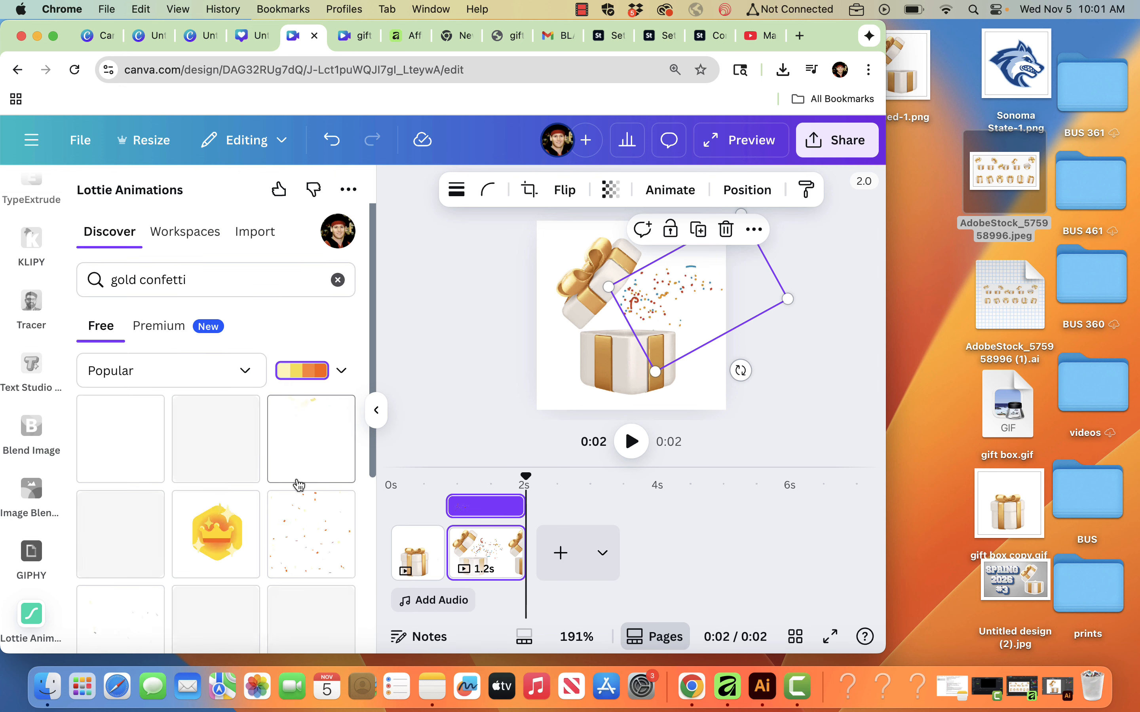
pyautogui.scroll(-10, 298, 484)
pyautogui.click(317, 606)
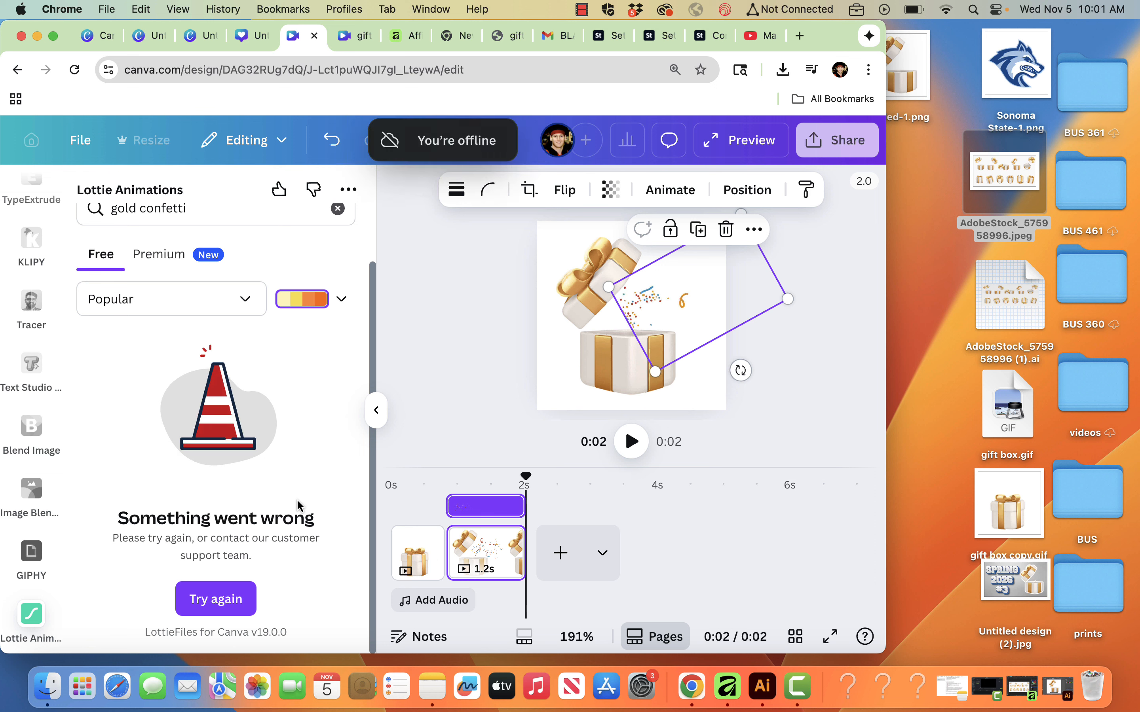
pyautogui.click(221, 602)
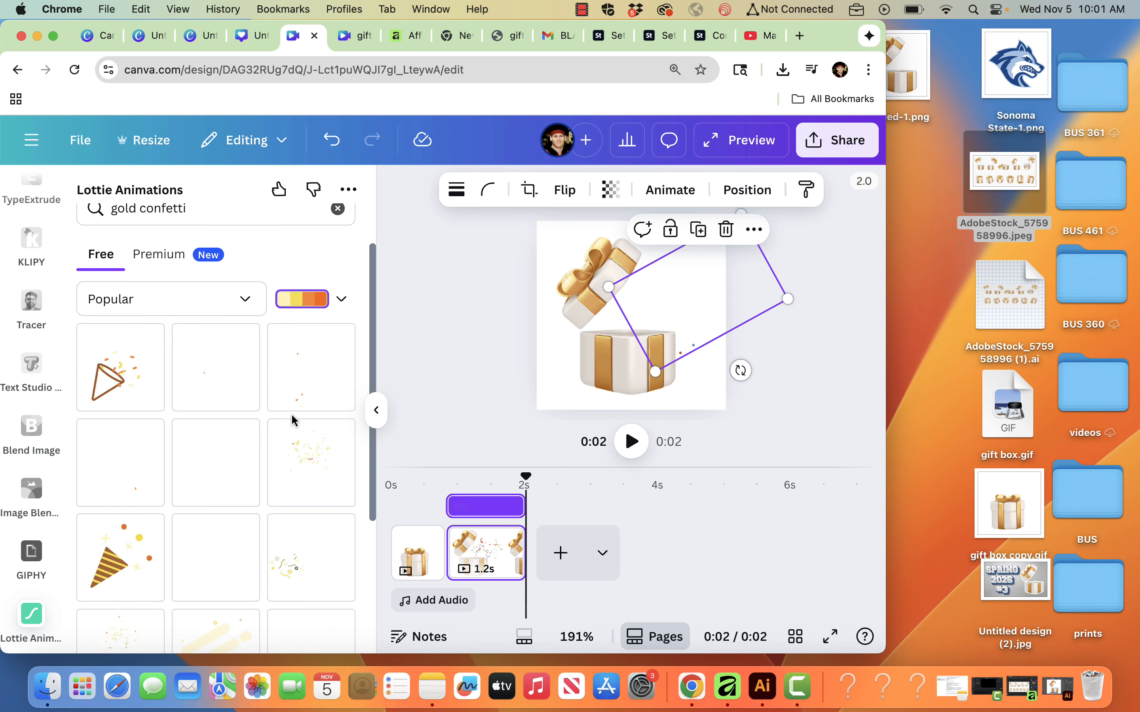
pyautogui.scroll(-5, 292, 419)
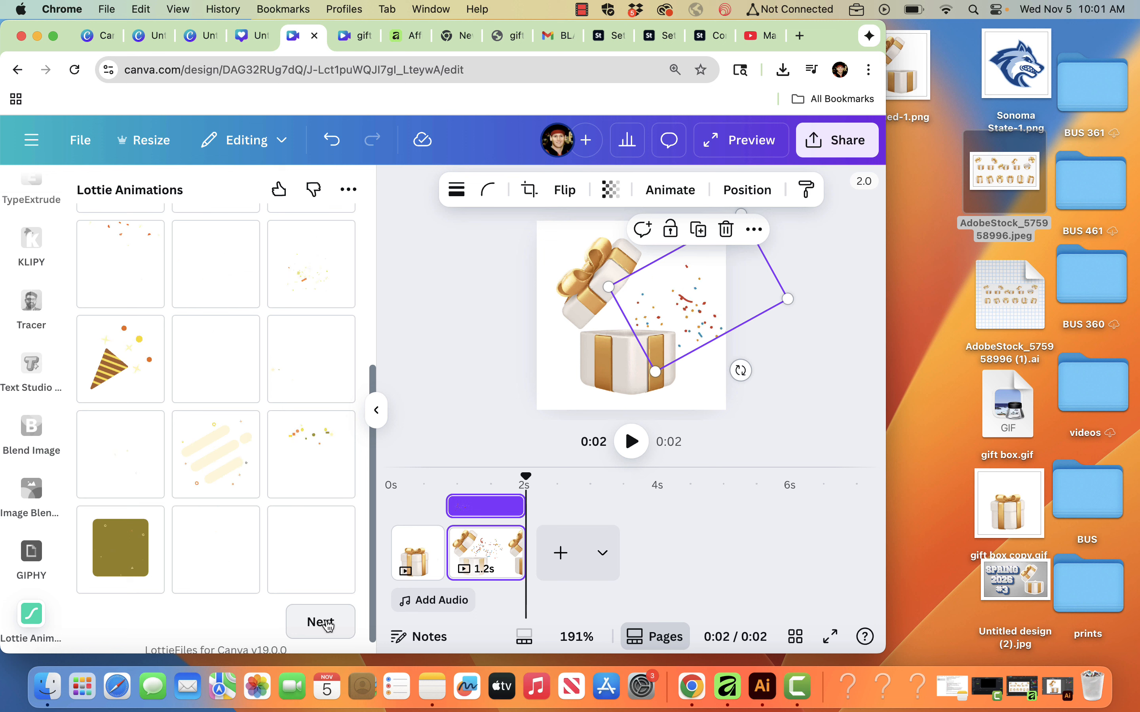
pyautogui.click(320, 622)
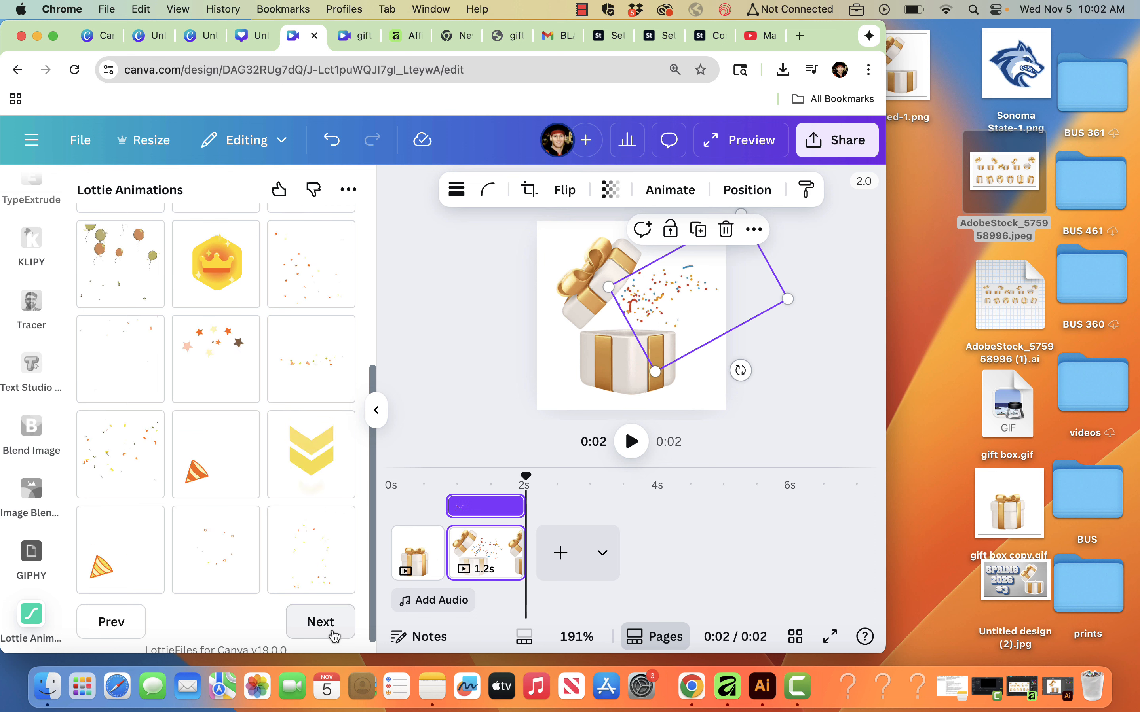
pyautogui.click(320, 623)
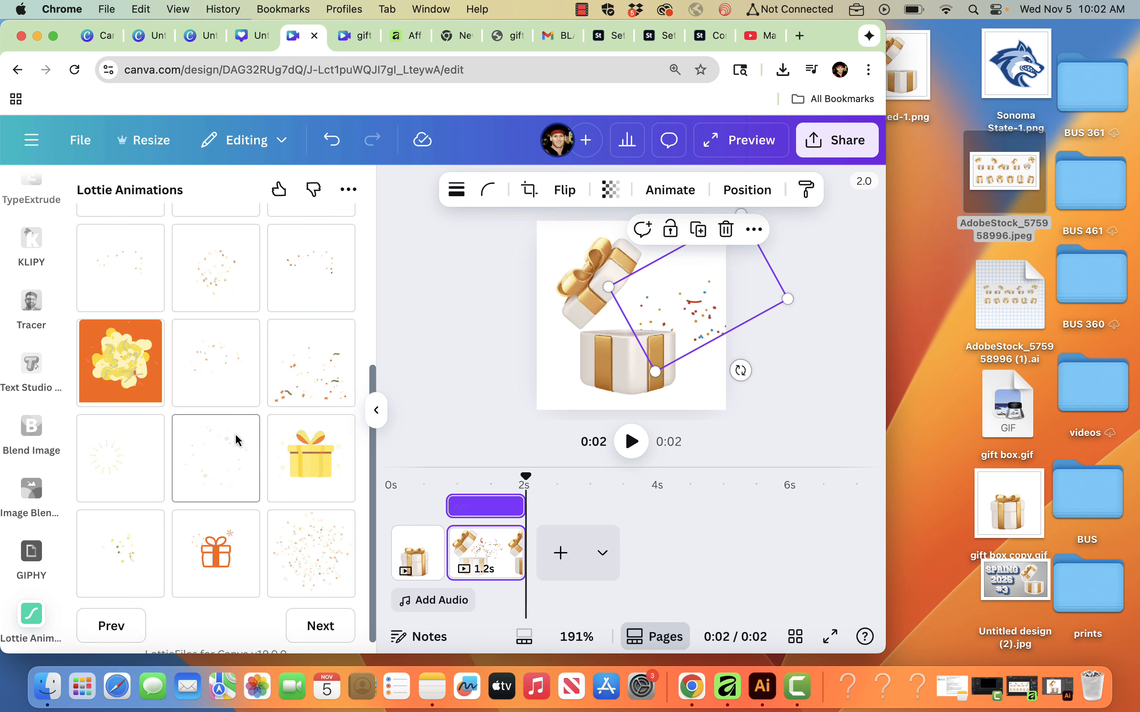
pyautogui.scroll(4, 236, 440)
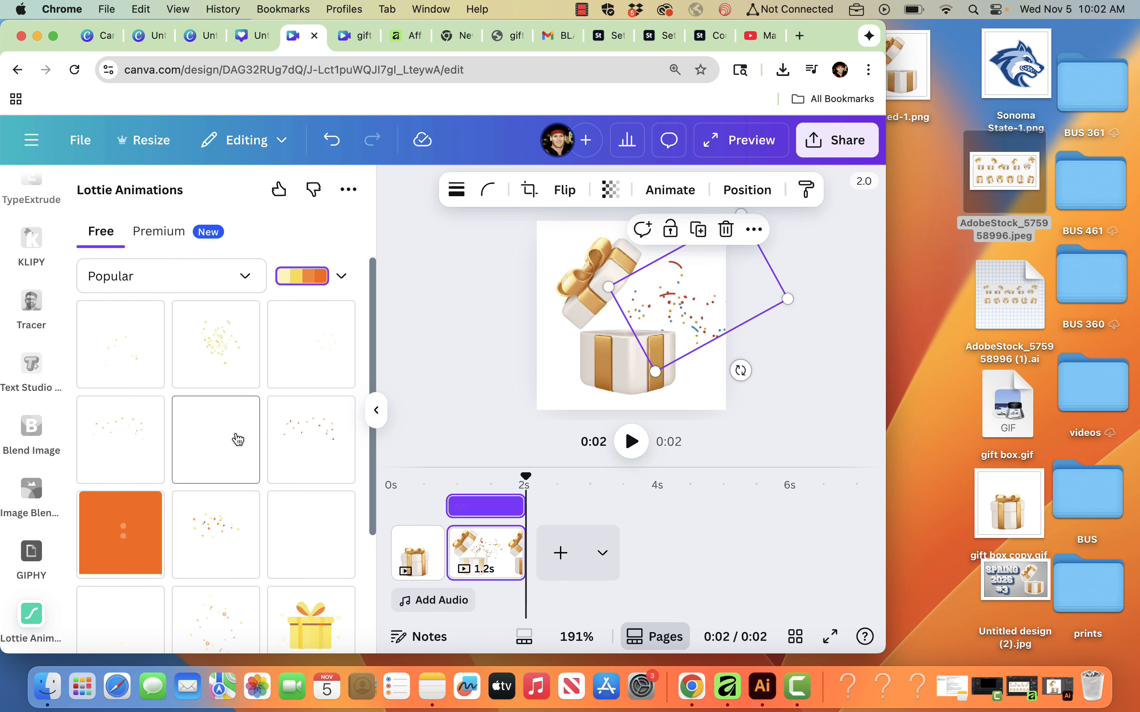
pyautogui.scroll(-5, 237, 439)
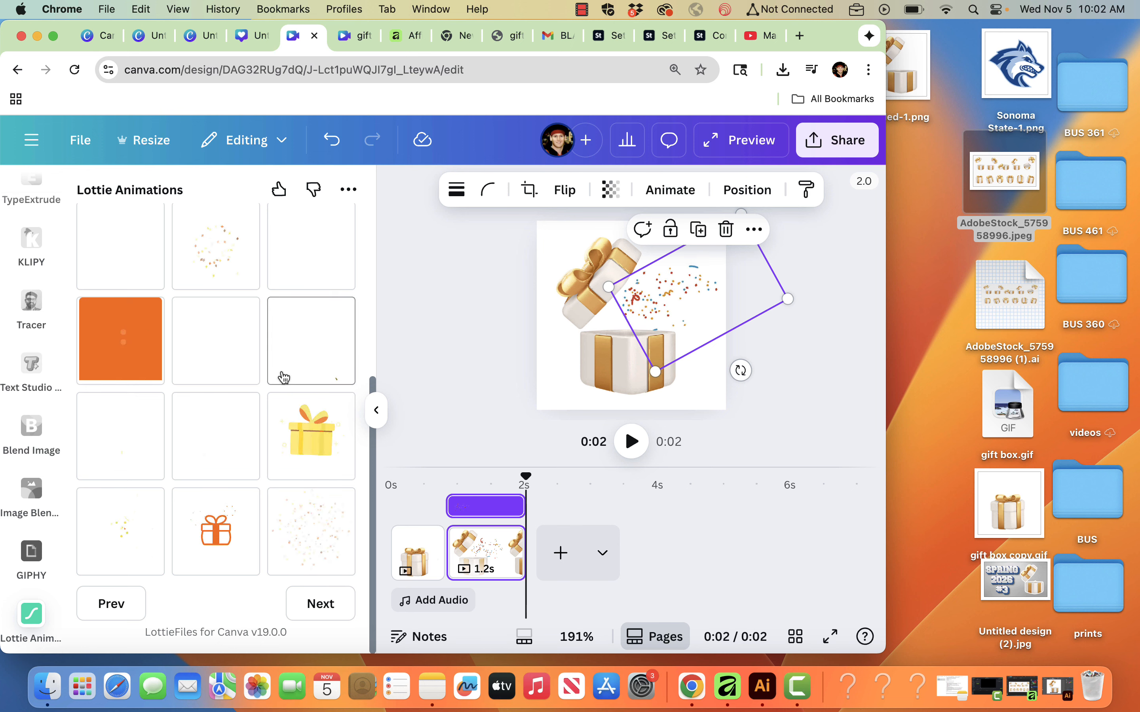
pyautogui.scroll(5, 283, 372)
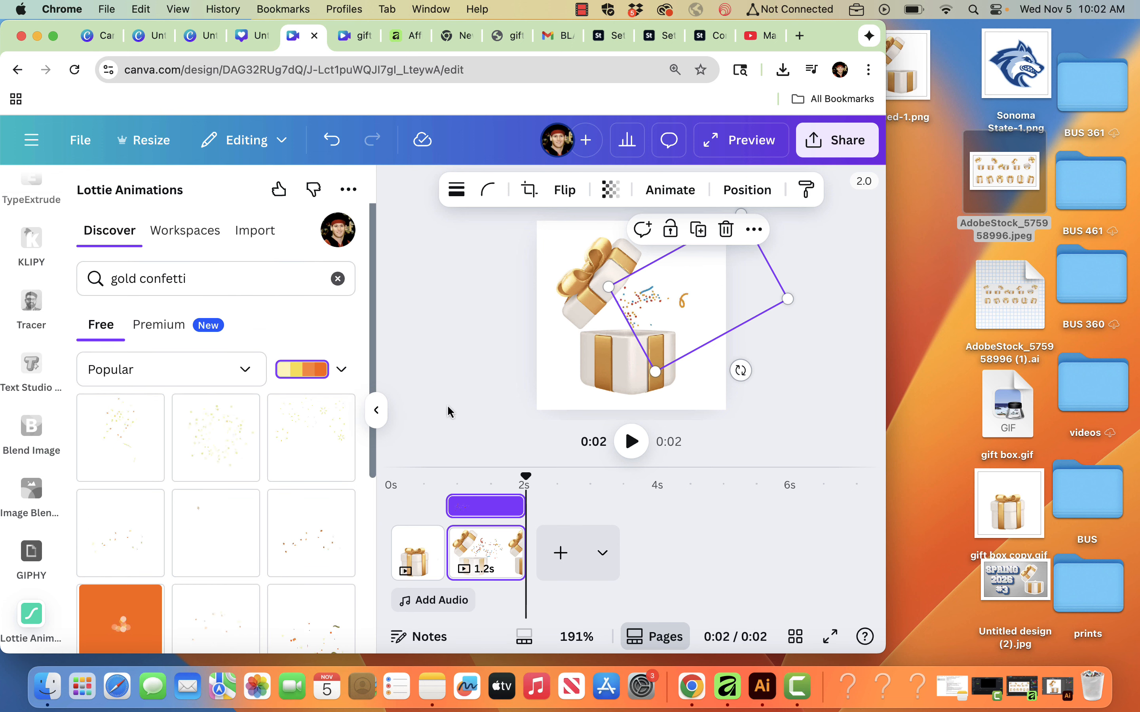
pyautogui.click(447, 325)
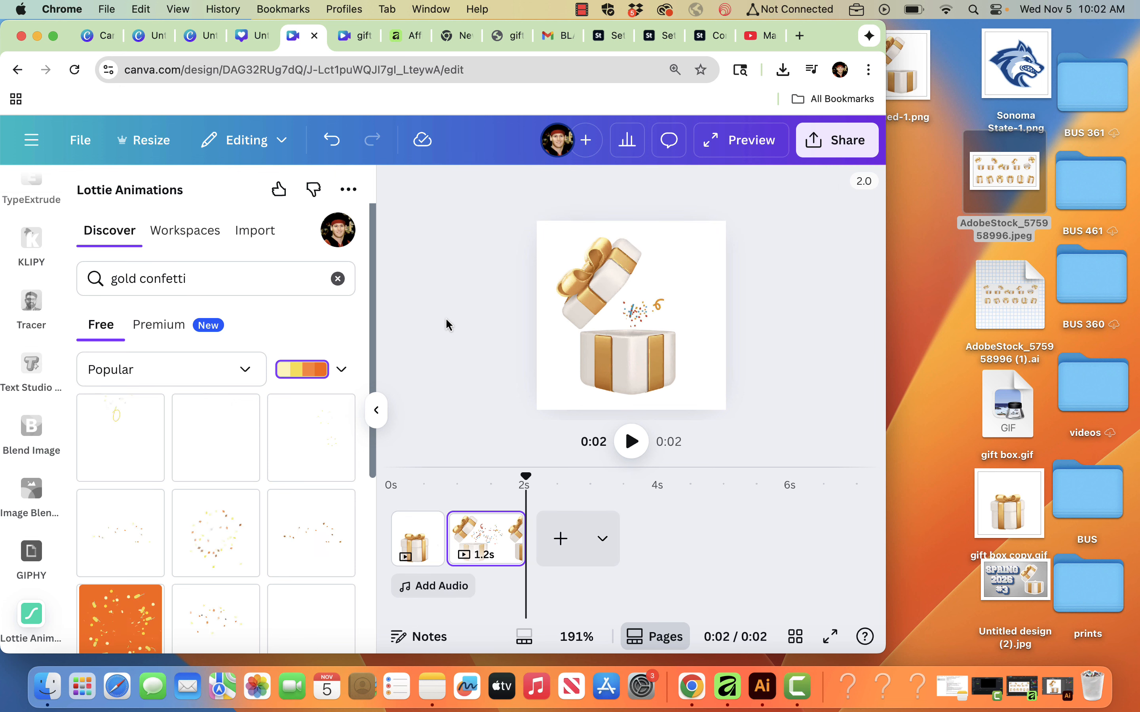
pyautogui.click(373, 414)
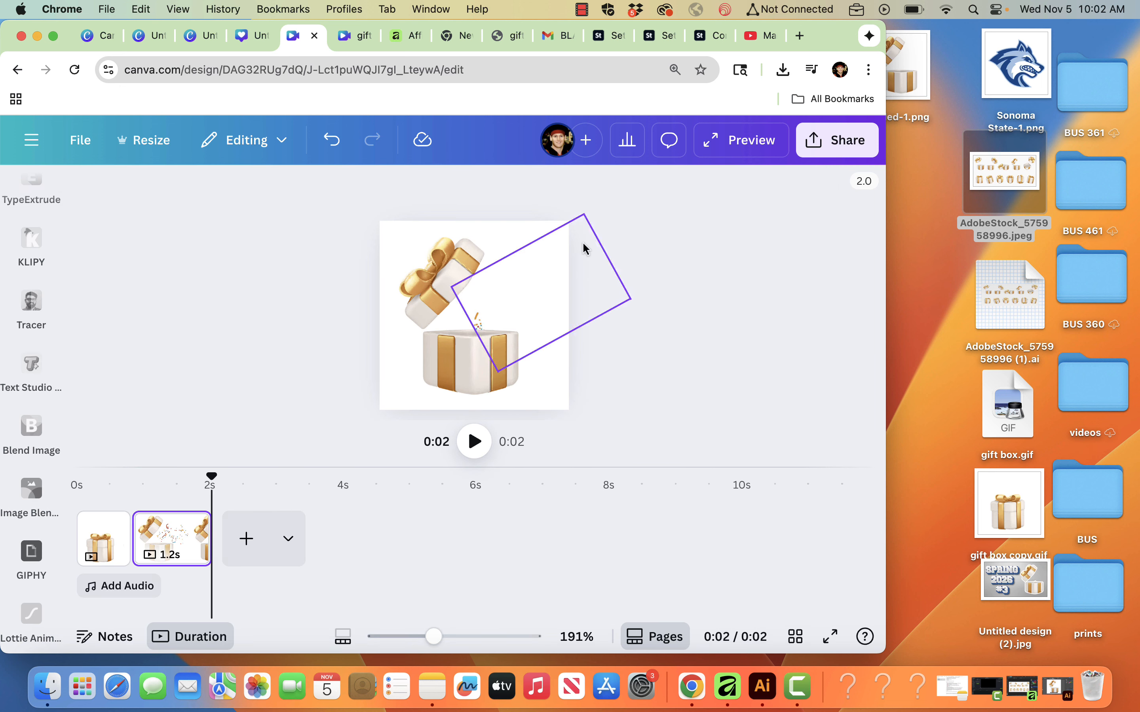
# Download pages 1–2 as a 1,080 × 1,080 px GIF with a transparent background
pyautogui.click(865, 149)
pyautogui.click(567, 521)
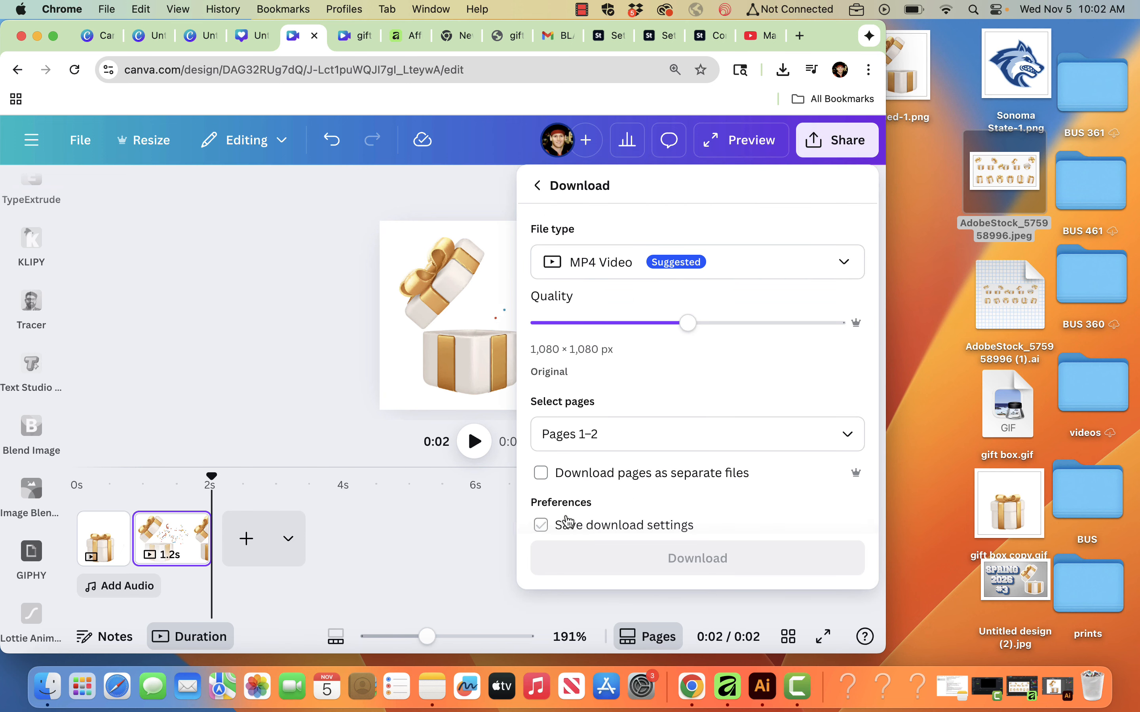
pyautogui.click(593, 262)
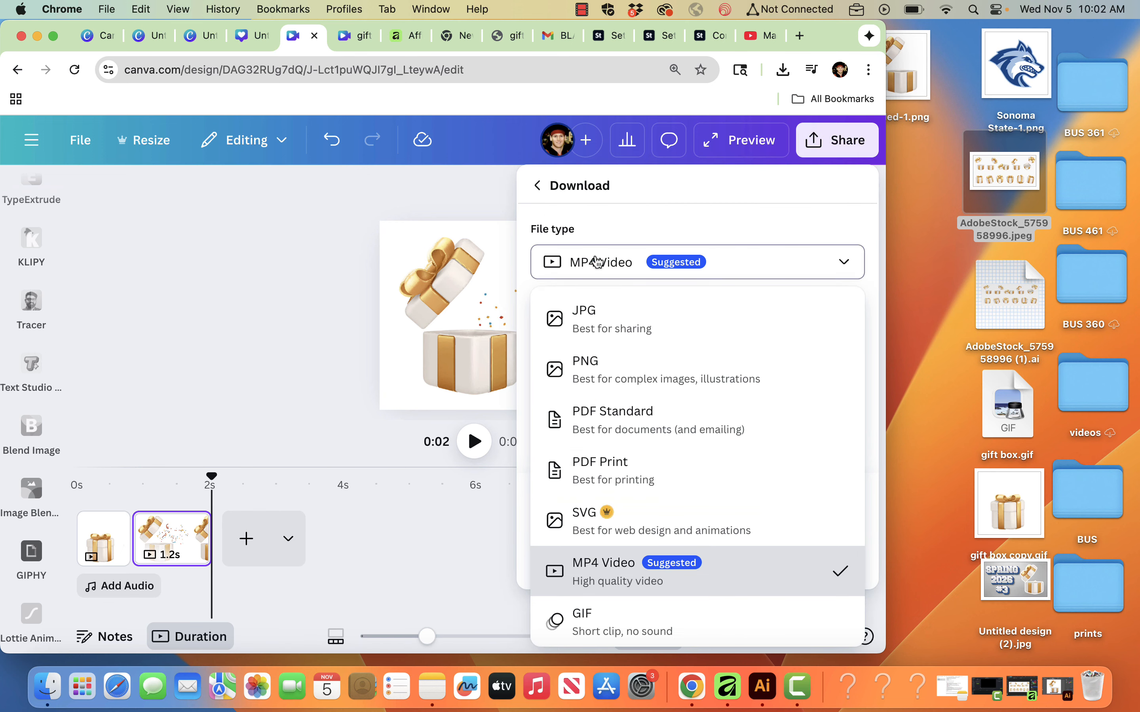
pyautogui.click(593, 629)
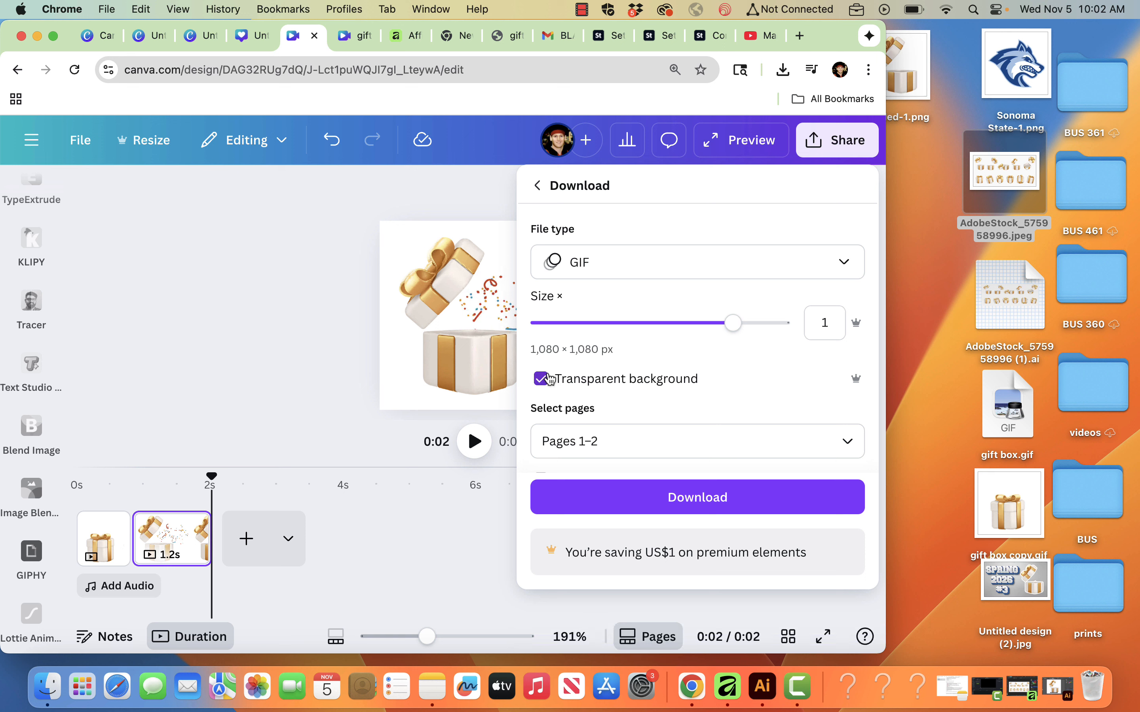
pyautogui.click(699, 497)
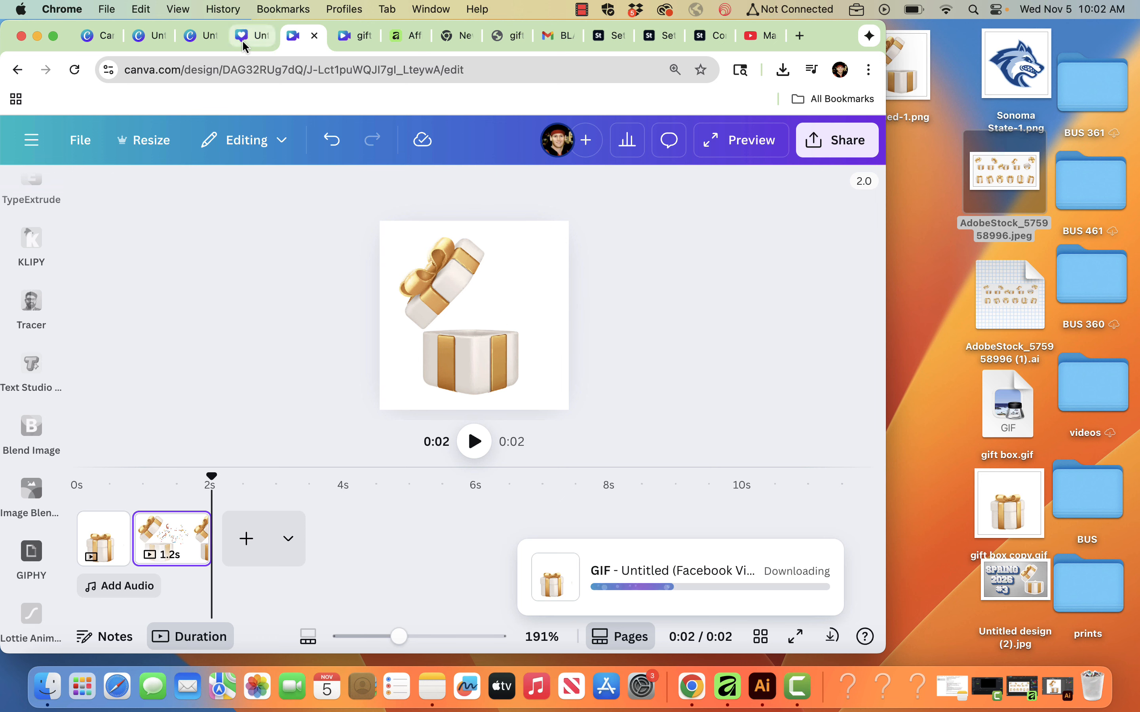
# Switch to the untitled Instagram Post design with the two gift box pages and dismiss its resize notice
pyautogui.click(204, 45)
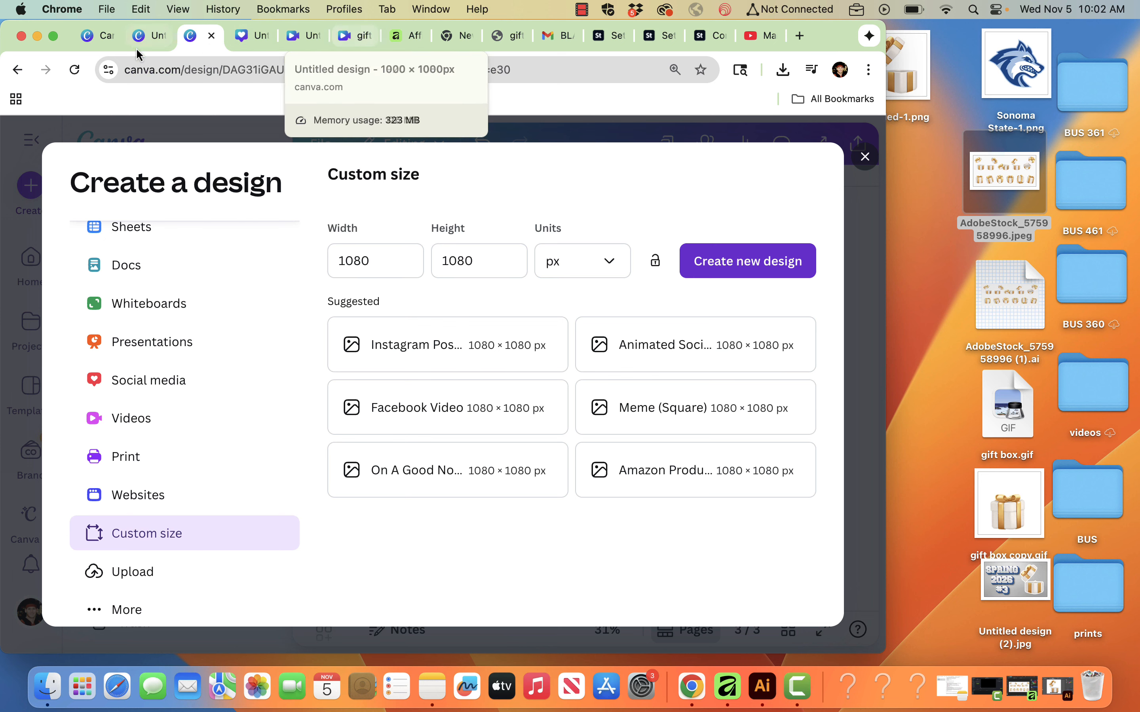
pyautogui.click(150, 42)
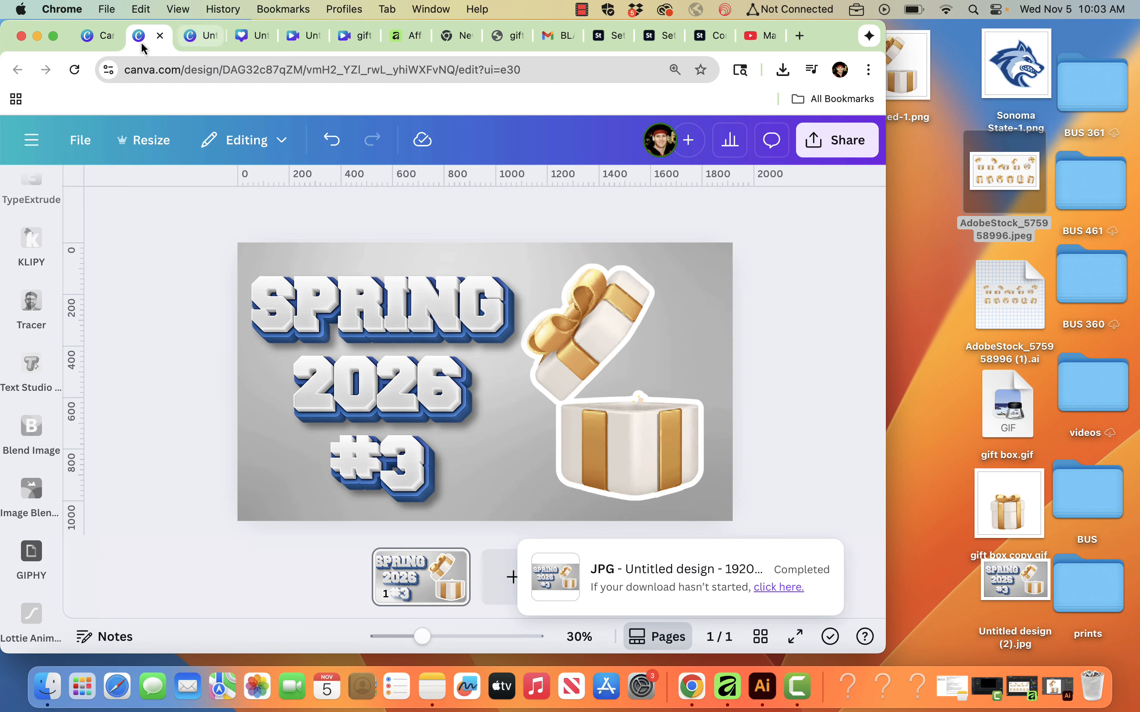
pyautogui.click(104, 42)
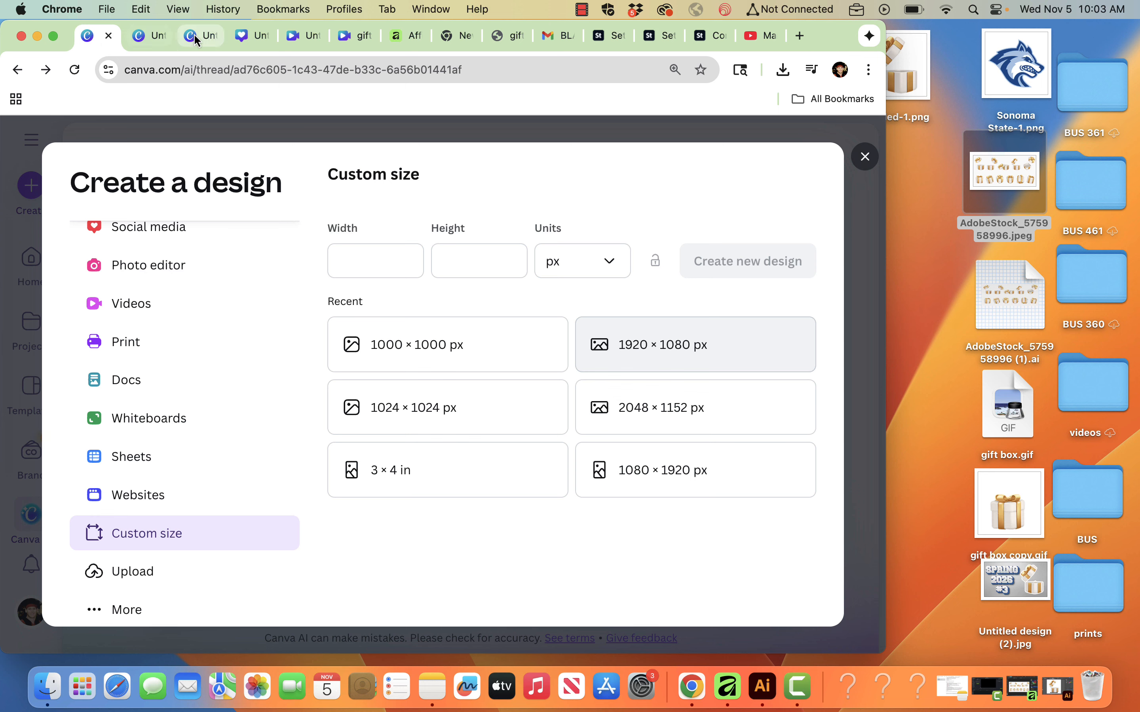
pyautogui.click(211, 42)
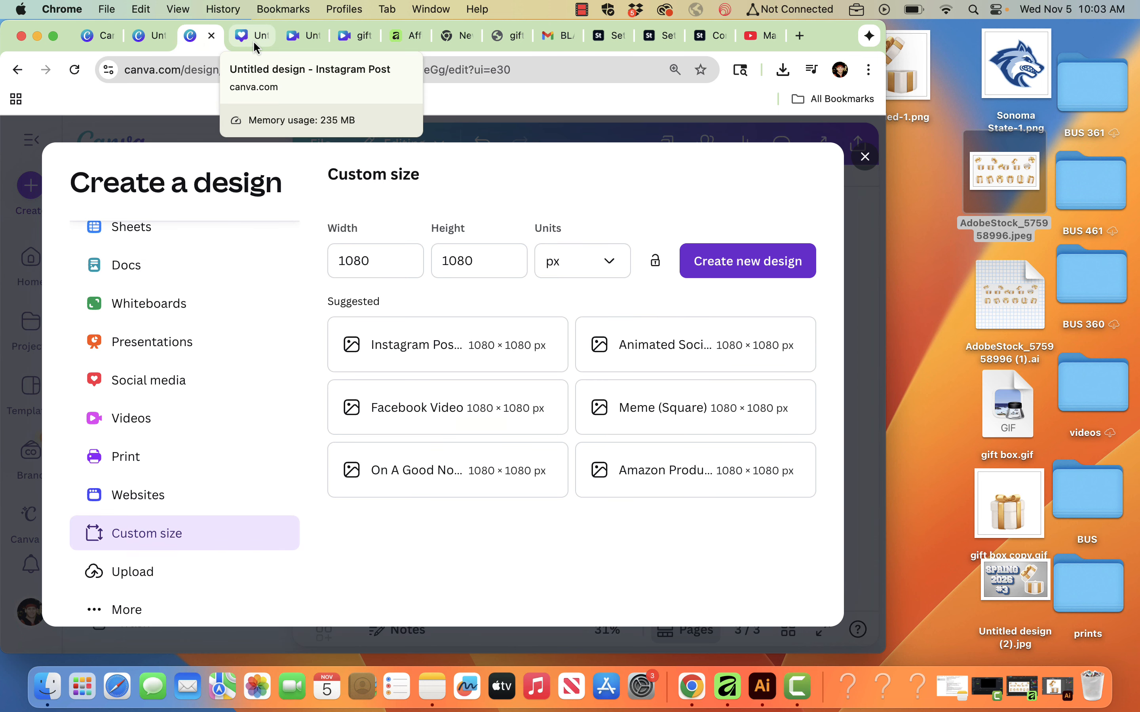
pyautogui.click(254, 45)
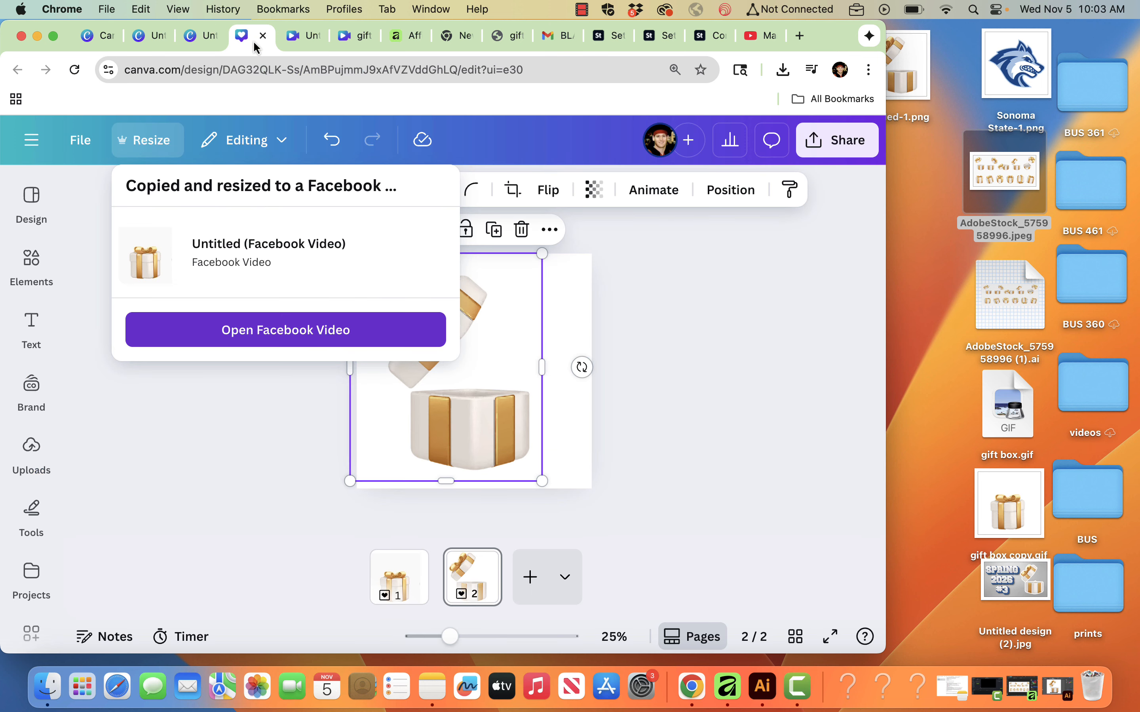
pyautogui.click(281, 417)
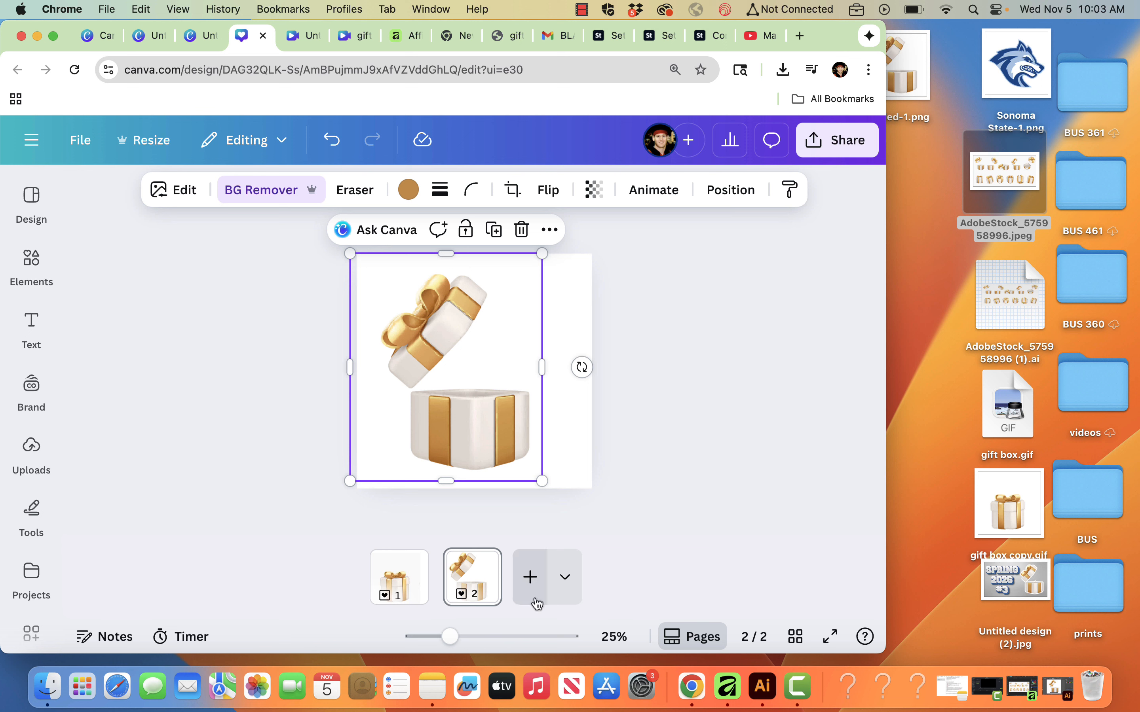
# Add a third blank page and set its background to bright green #00FF4F
pyautogui.click(530, 584)
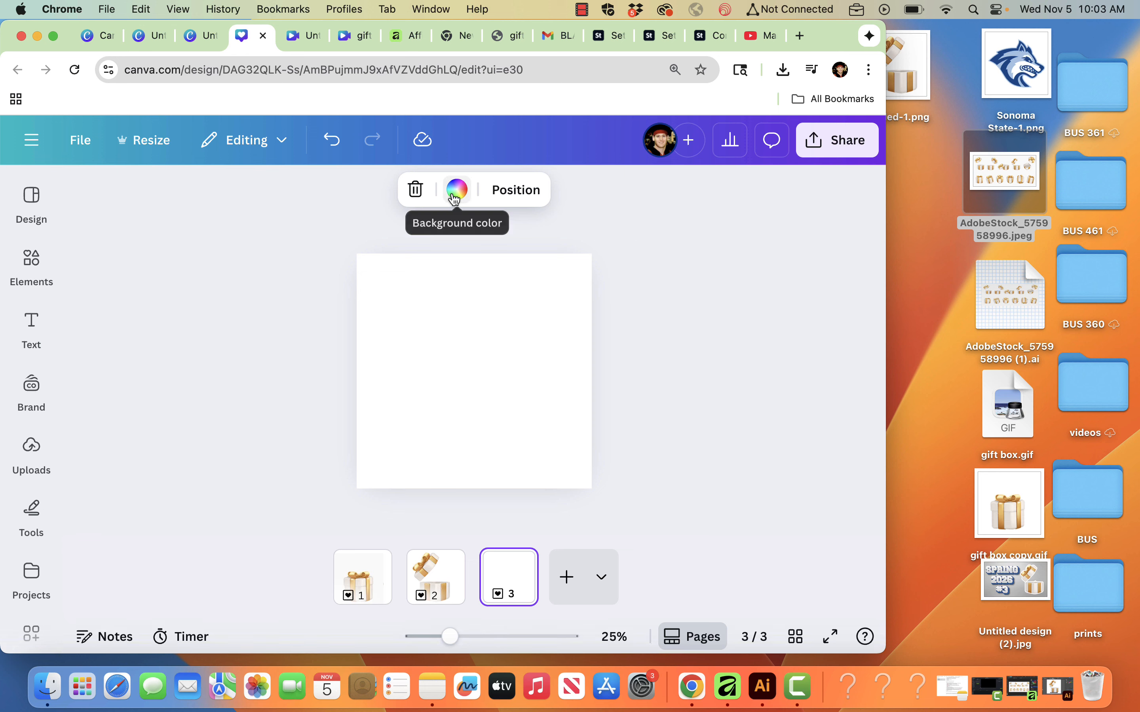
pyautogui.click(455, 201)
pyautogui.click(96, 327)
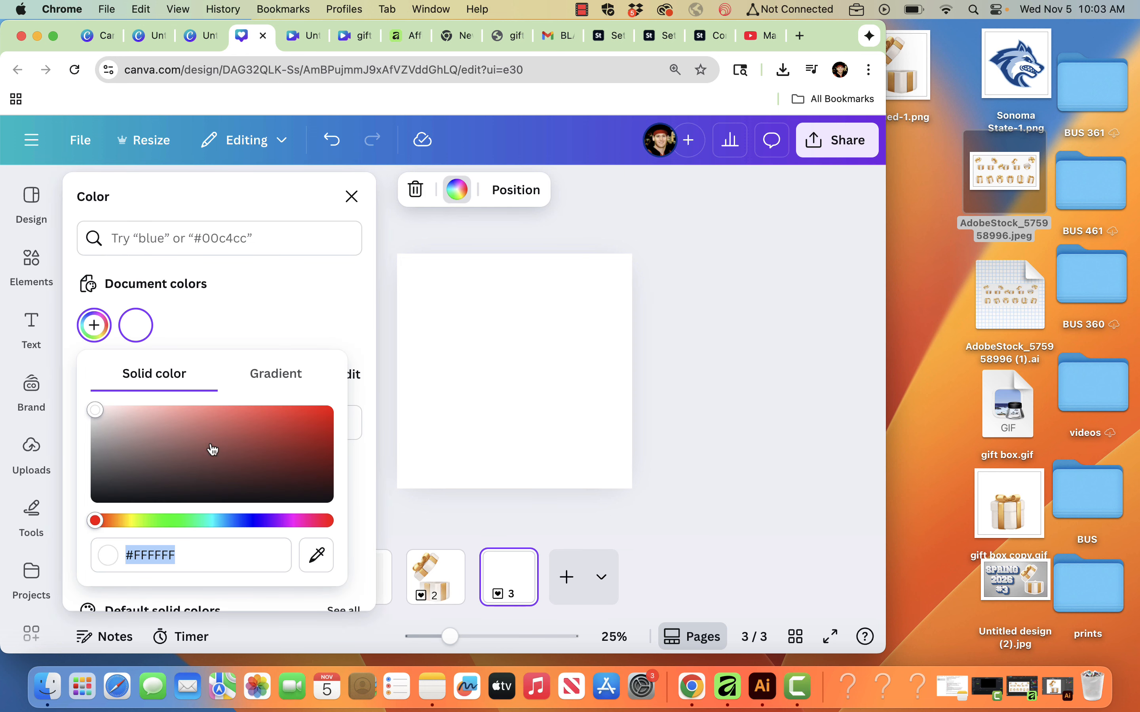
pyautogui.click(186, 521)
pyautogui.moveTo(267, 460); pyautogui.dragTo(384, 357)
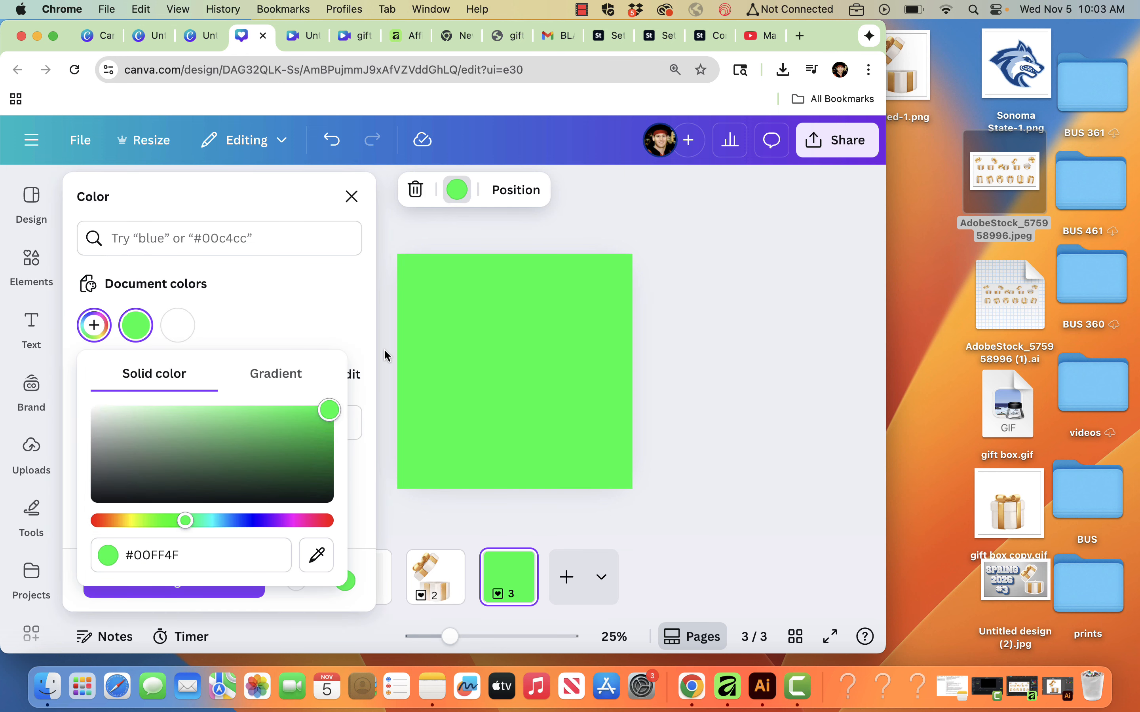
pyautogui.press('Escape')
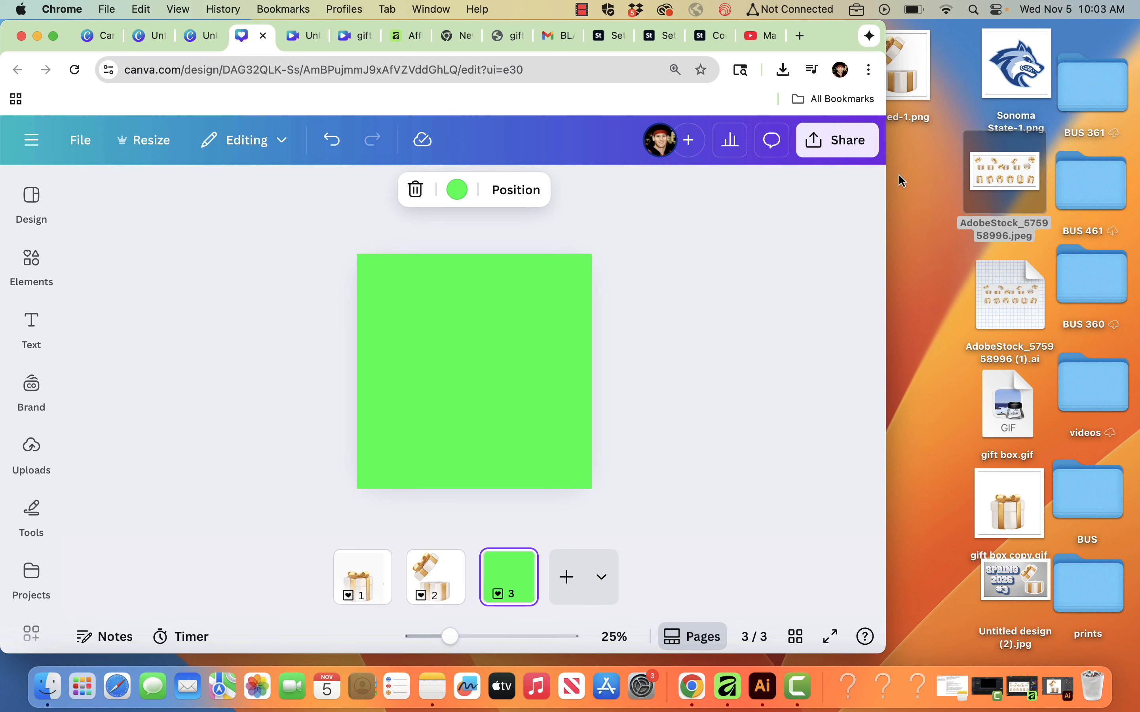
# Put the downloaded Untitled (Facebook Video).gif on the desktop and place it on the green page
pyautogui.click(782, 75)
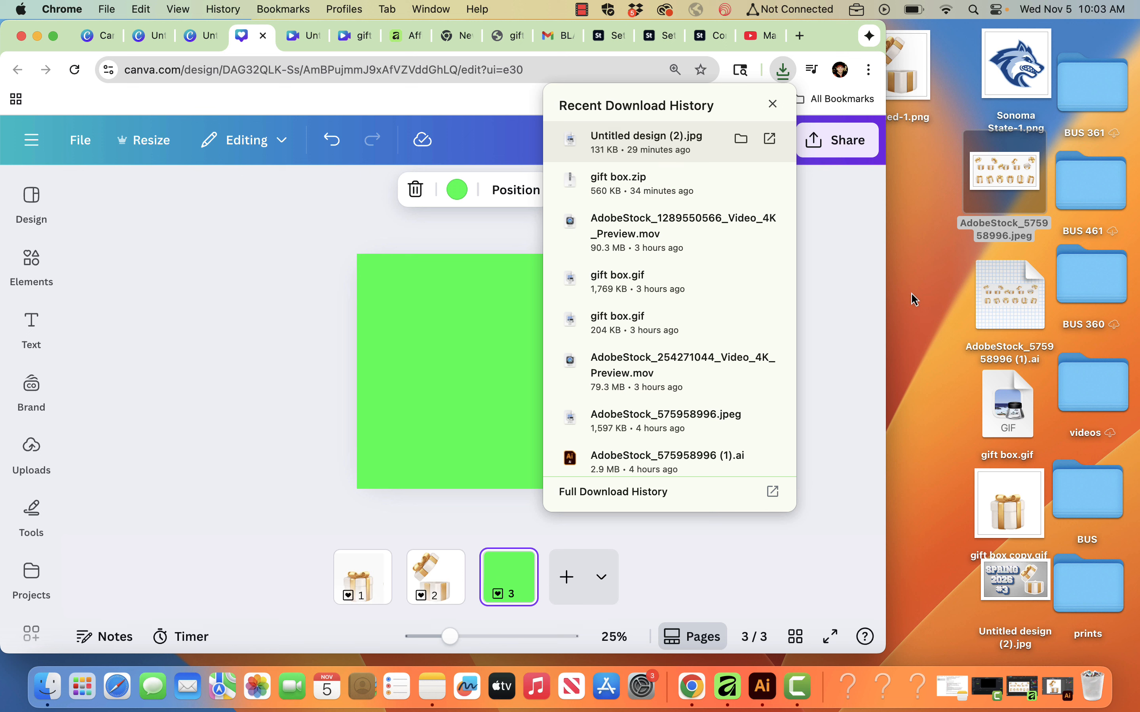
pyautogui.click(879, 260)
pyautogui.click(782, 69)
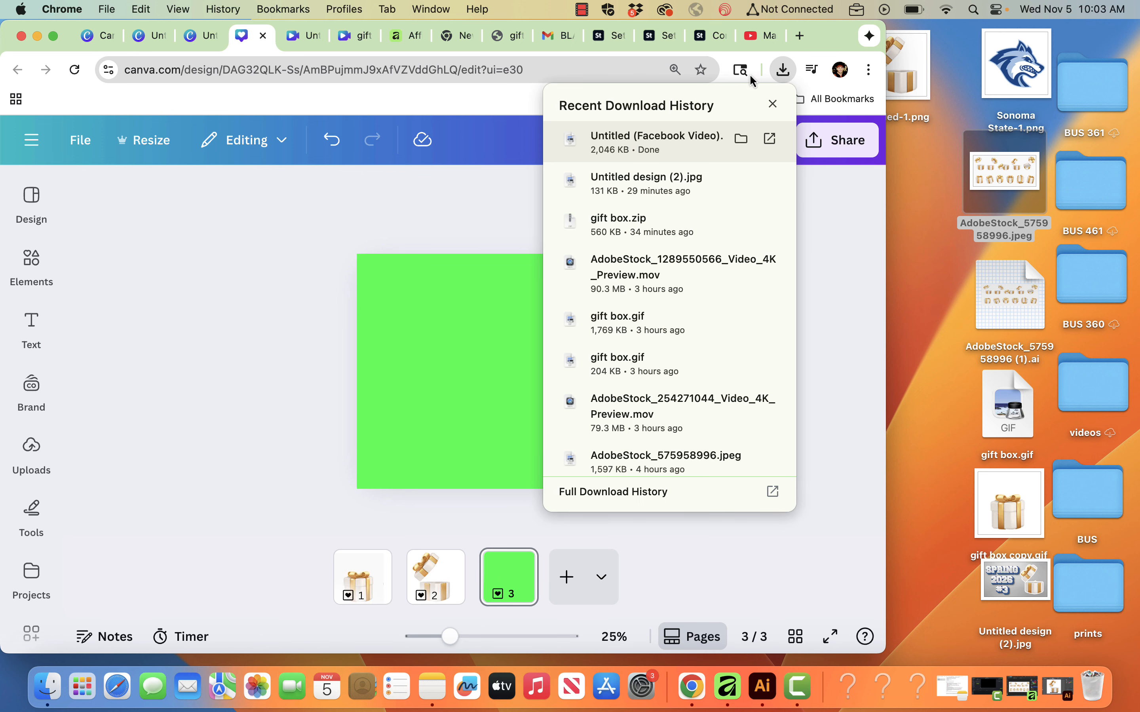
pyautogui.moveTo(604, 143); pyautogui.dragTo(490, 344)
pyautogui.click(829, 275)
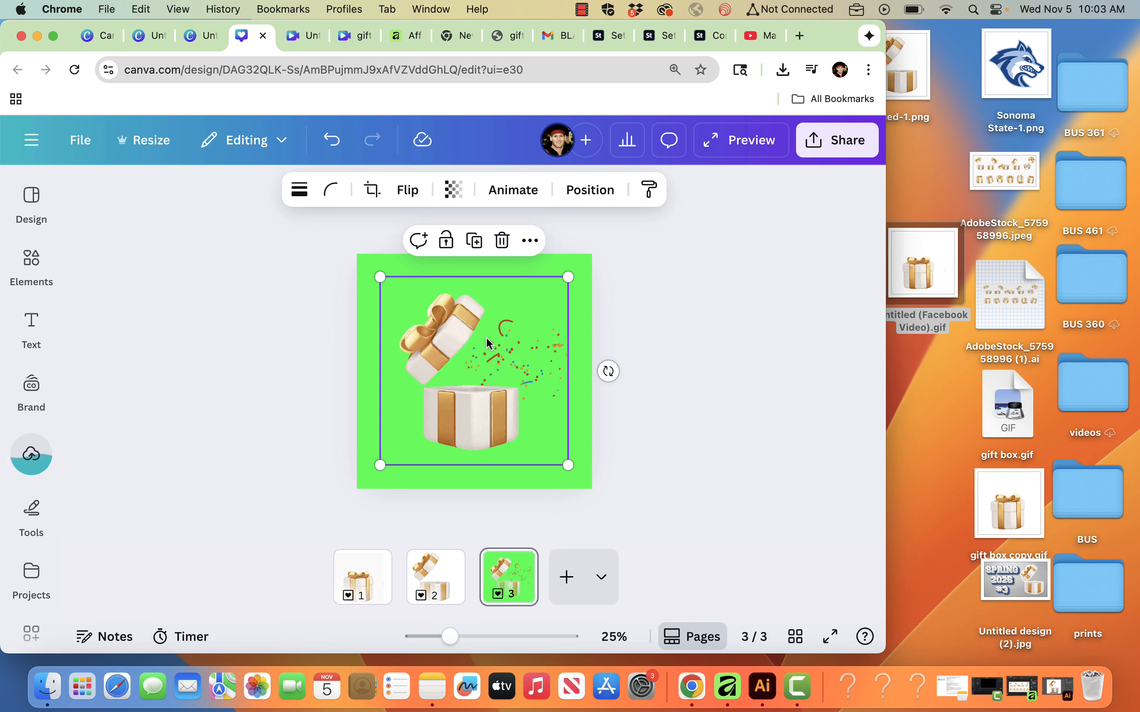
# Open Untitled (Facebook Video).gif from the desktop in a new browser tab to view it
pyautogui.click(799, 35)
pyautogui.moveTo(946, 258); pyautogui.dragTo(674, 229)
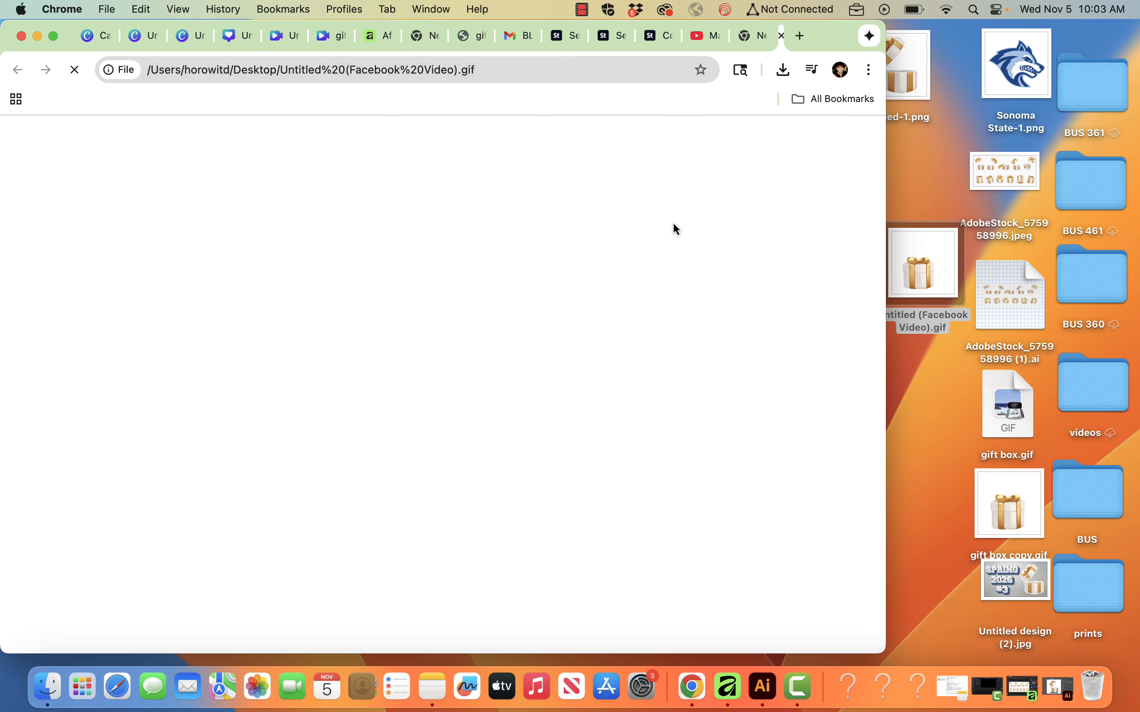